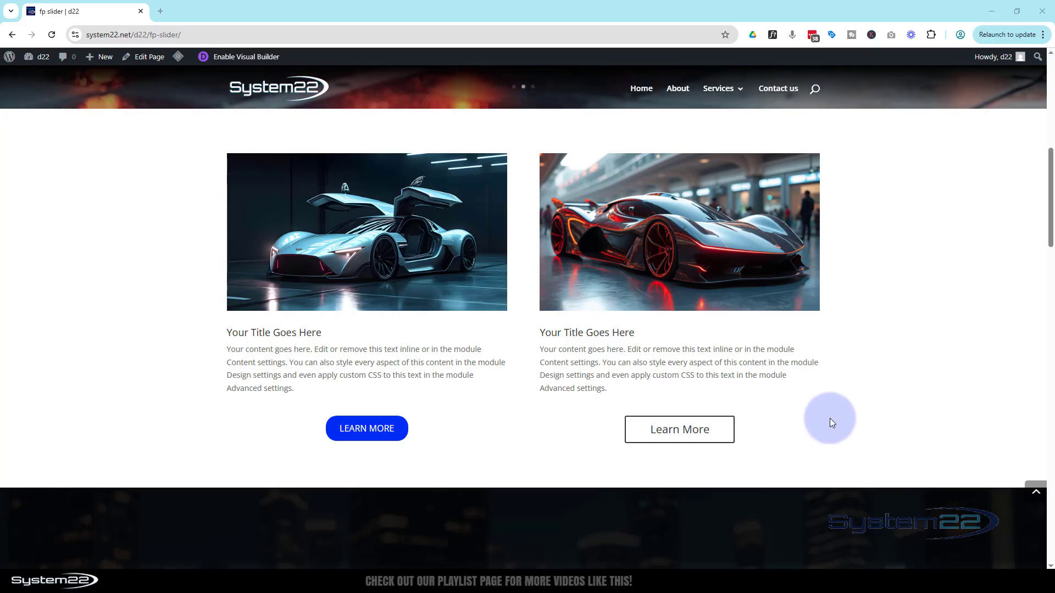
# Open the page in the Visual Builder and insert a two-equal-column row directly below the existing pair of car blurbs
pyautogui.click(261, 55)
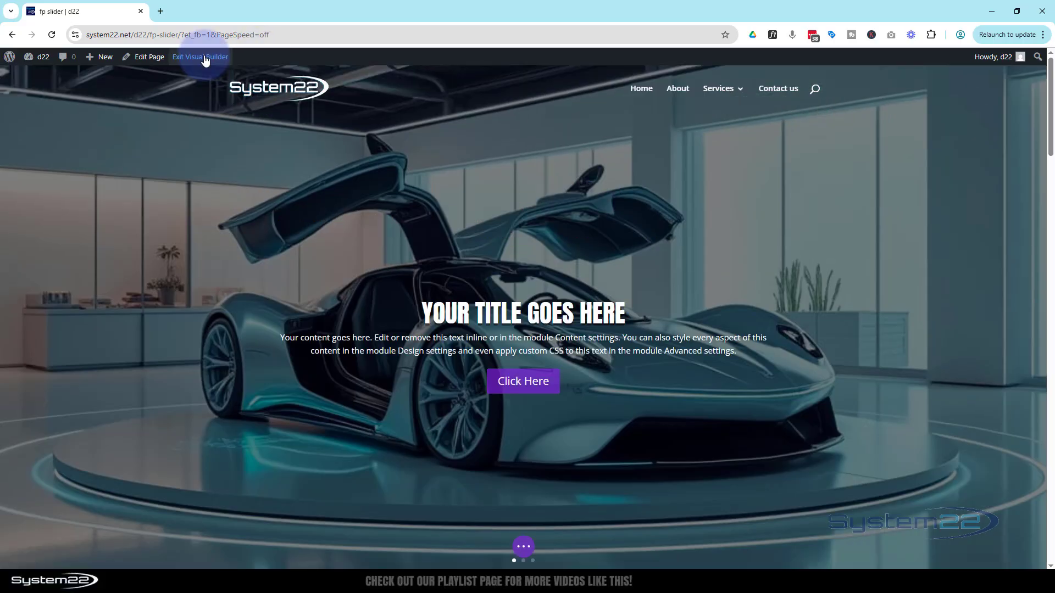
pyautogui.scroll(-7, 265, 196)
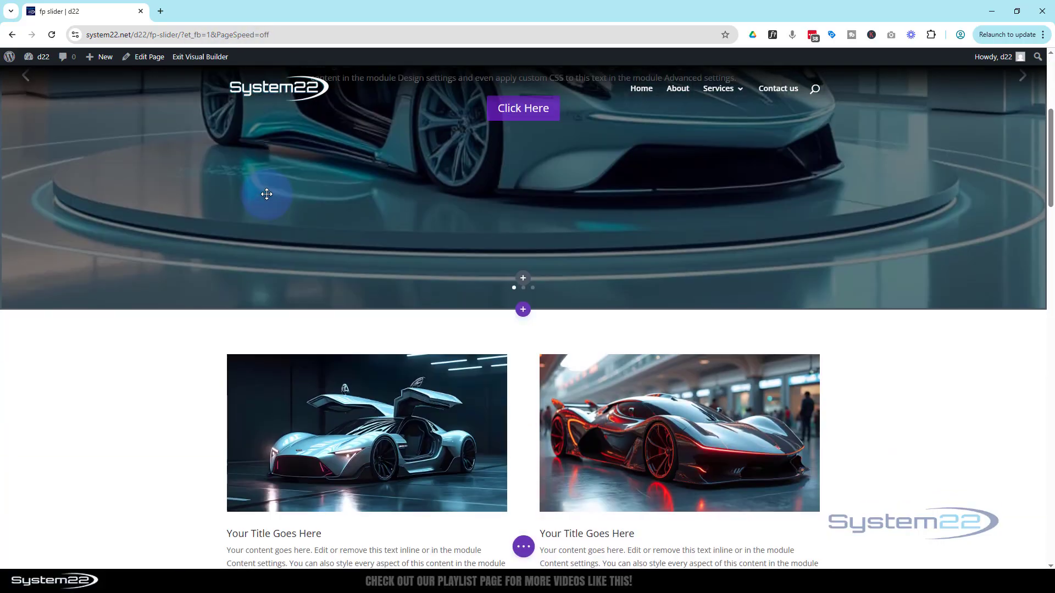
pyautogui.scroll(-4, 265, 196)
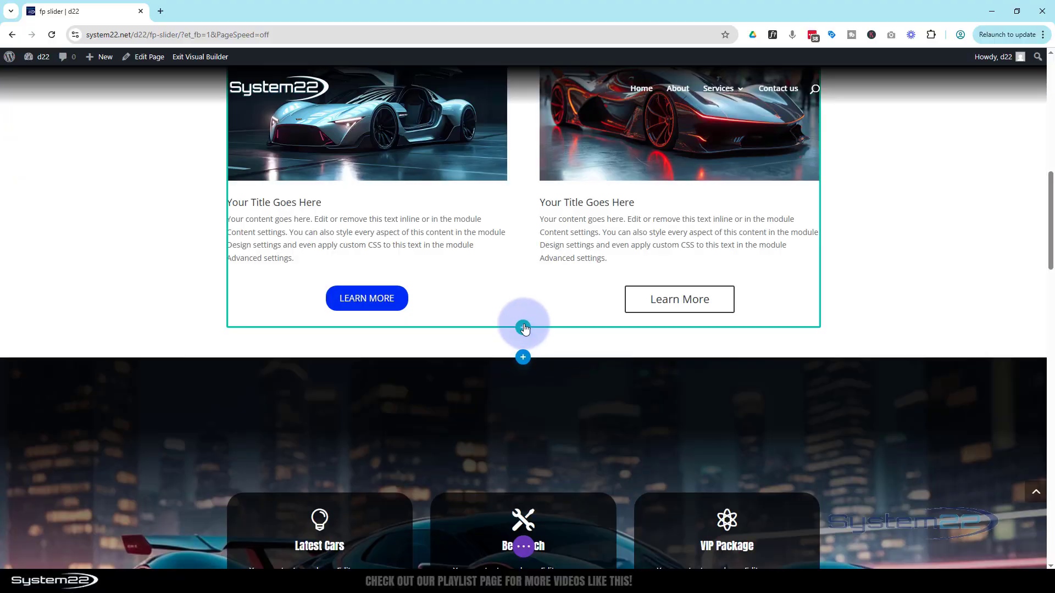
pyautogui.click(523, 327)
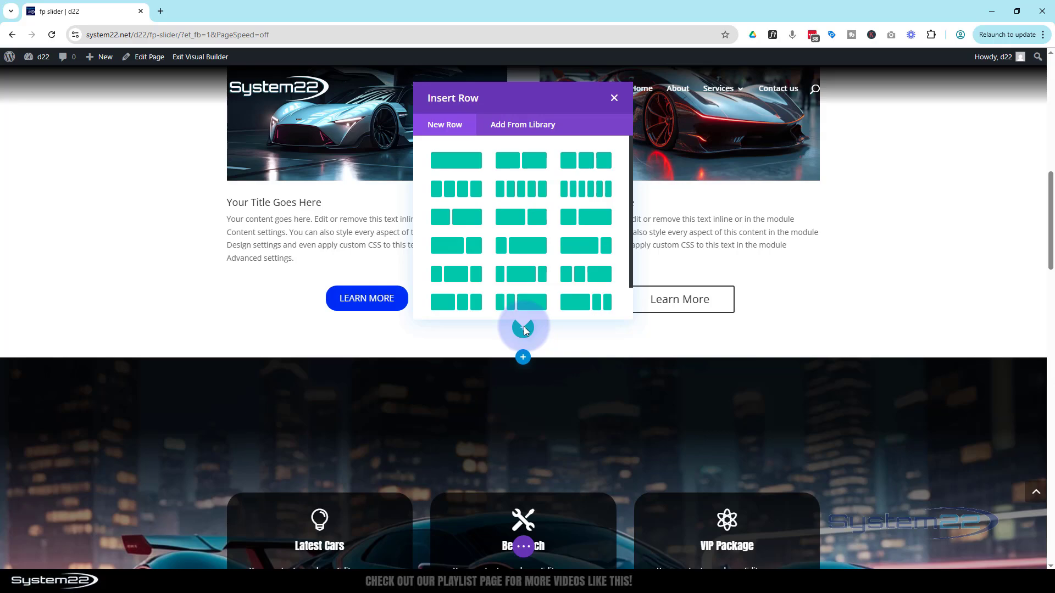
pyautogui.click(514, 171)
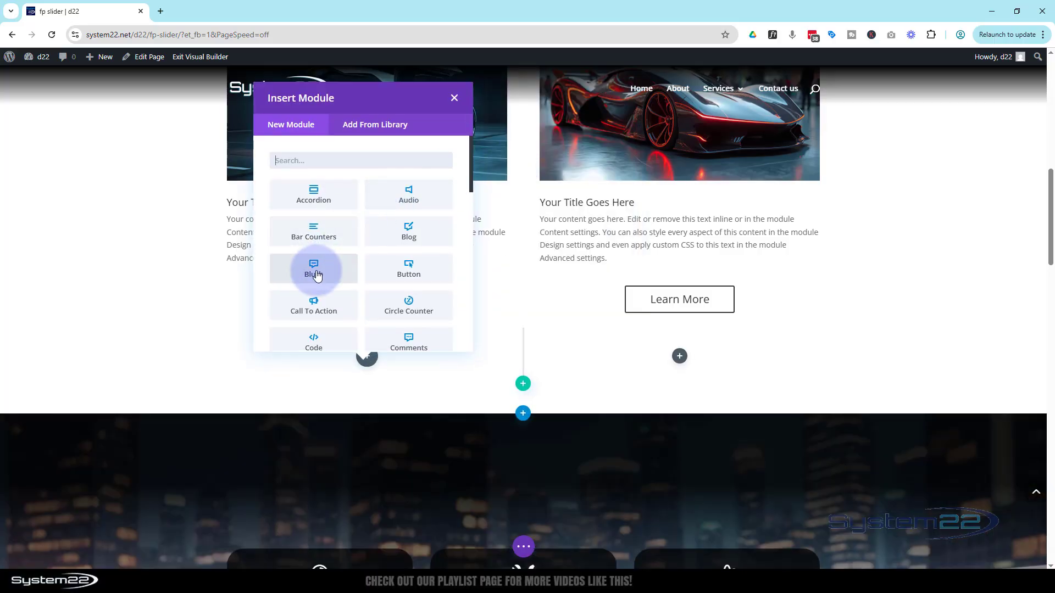
# Insert a Blurb module in the new row's first column, using the blue sports car picture from the media library as its image
pyautogui.click(317, 275)
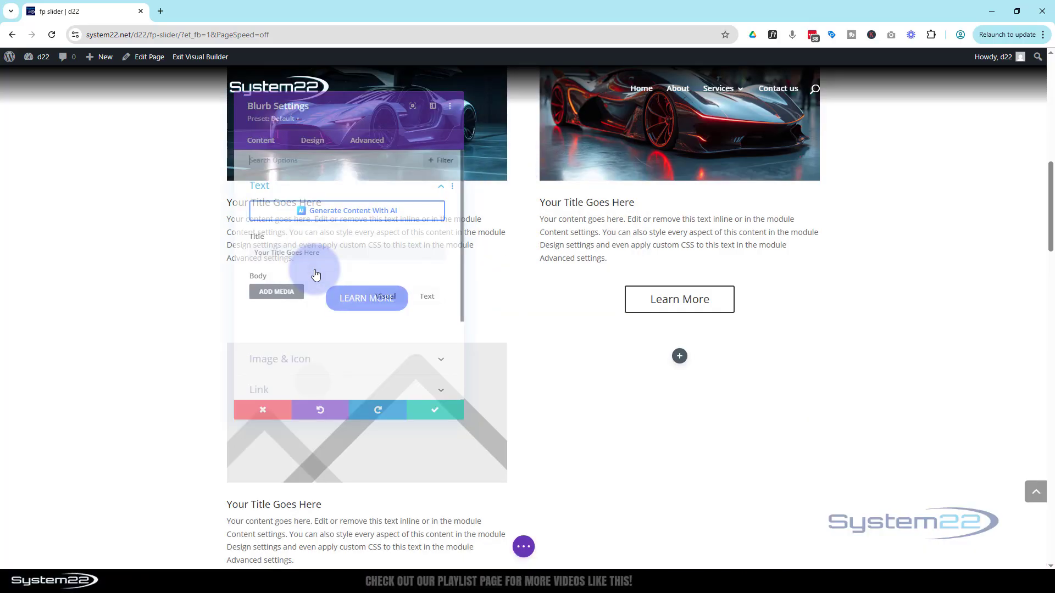
pyautogui.scroll(-4, 315, 280)
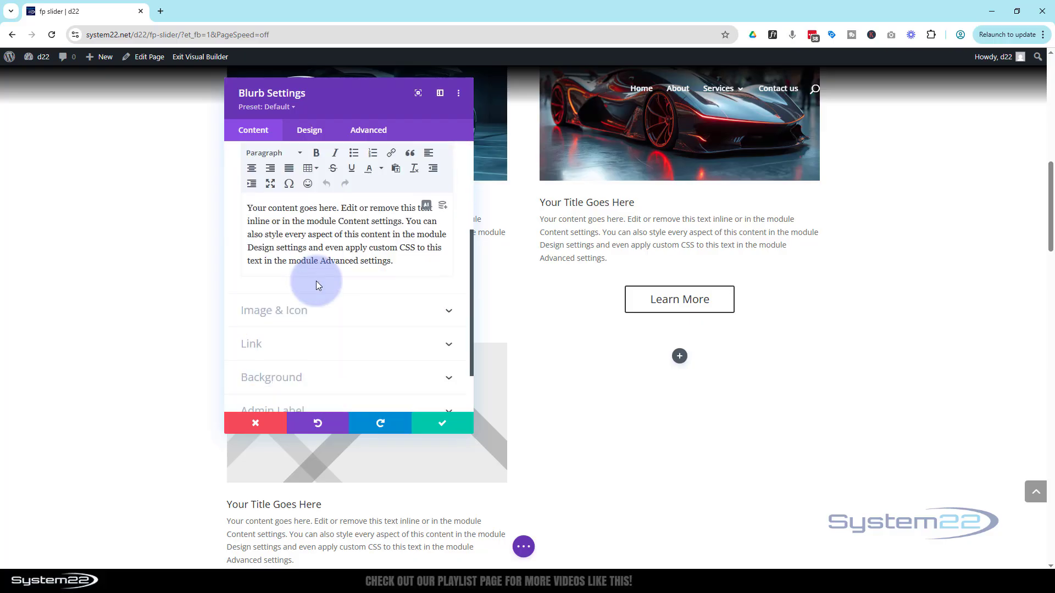
pyautogui.click(326, 257)
pyautogui.click(325, 267)
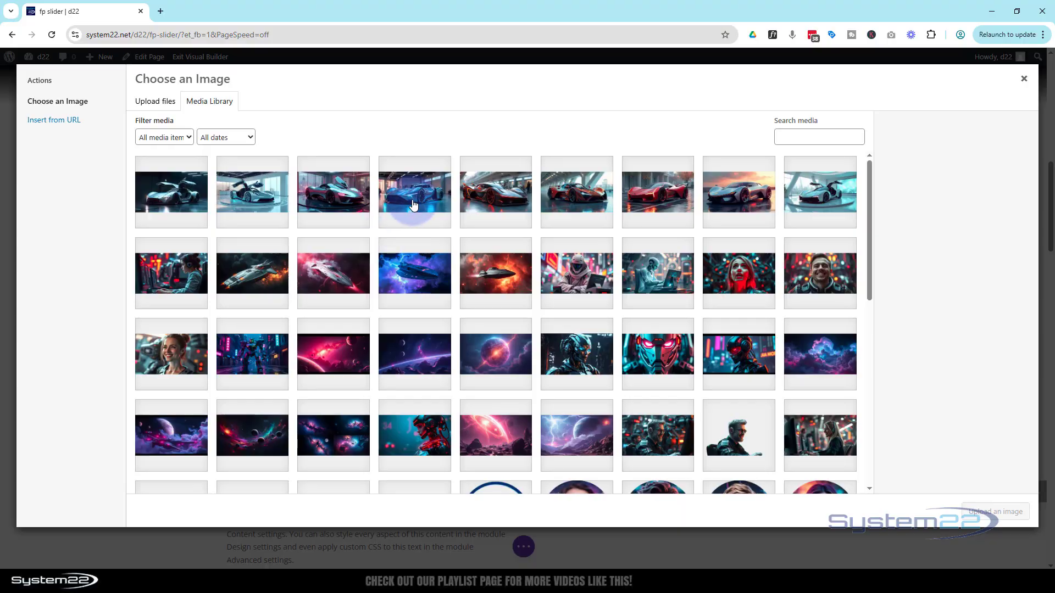
pyautogui.click(415, 200)
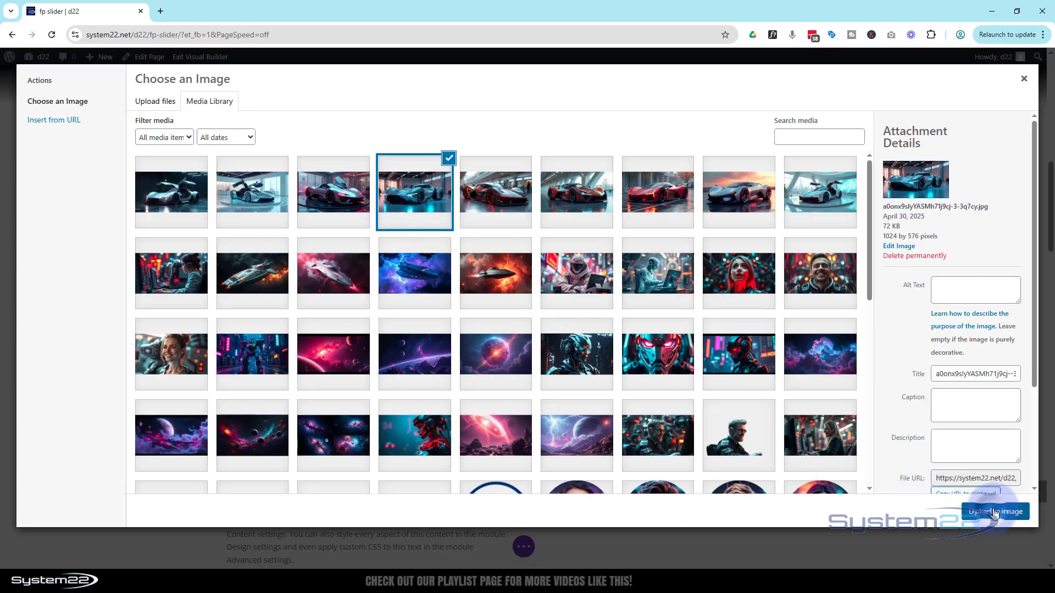
pyautogui.click(986, 508)
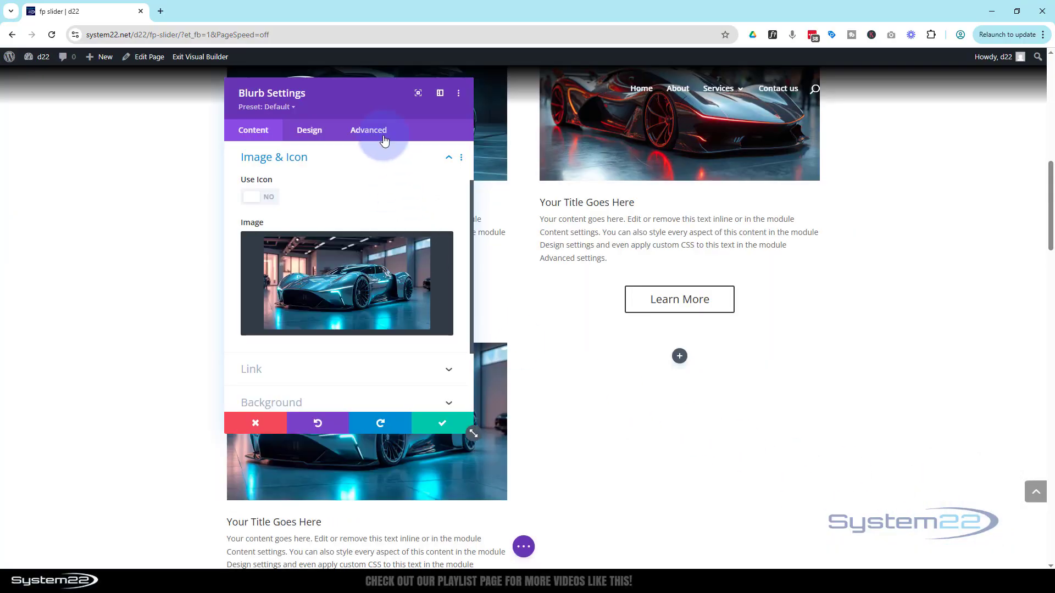
# Add "Learn More" on its own line at the end of the blurb's body text, leaving an empty paragraph above it
pyautogui.moveTo(405, 110); pyautogui.dragTo(785, 208)
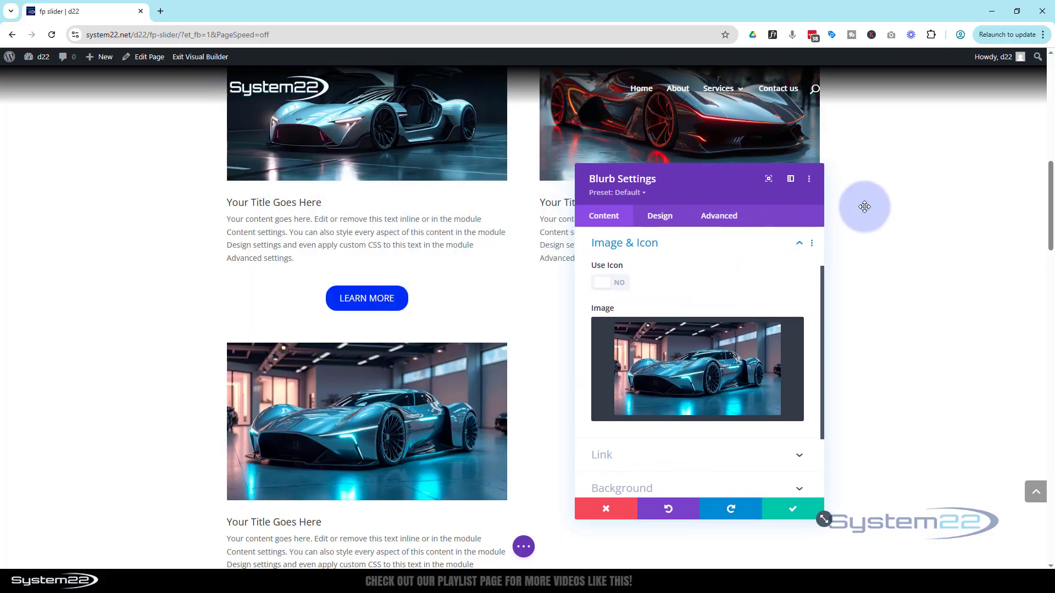
pyautogui.scroll(-3, 875, 208)
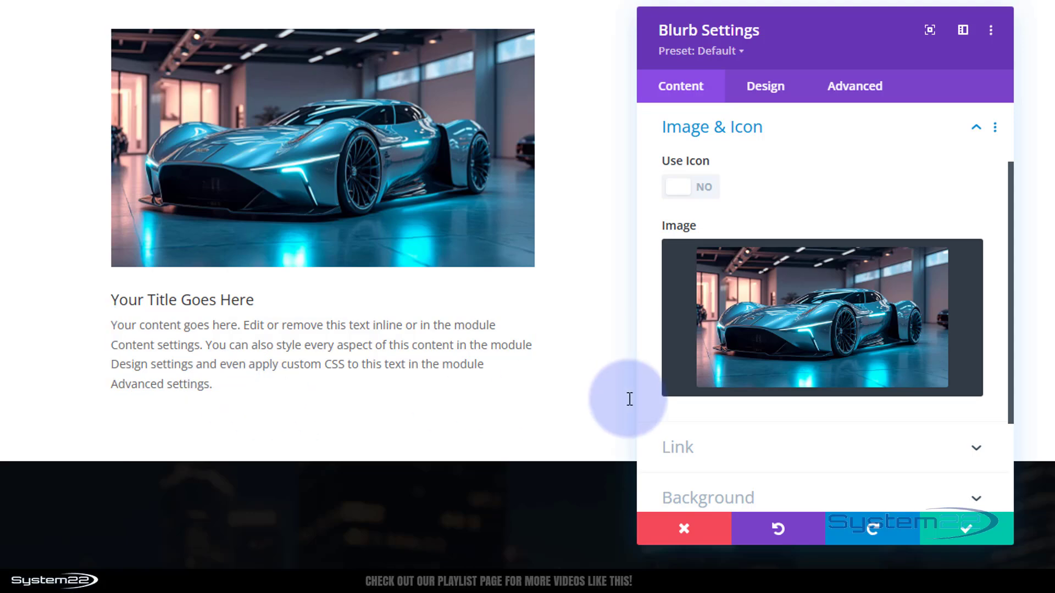
pyautogui.scroll(-2, 778, 434)
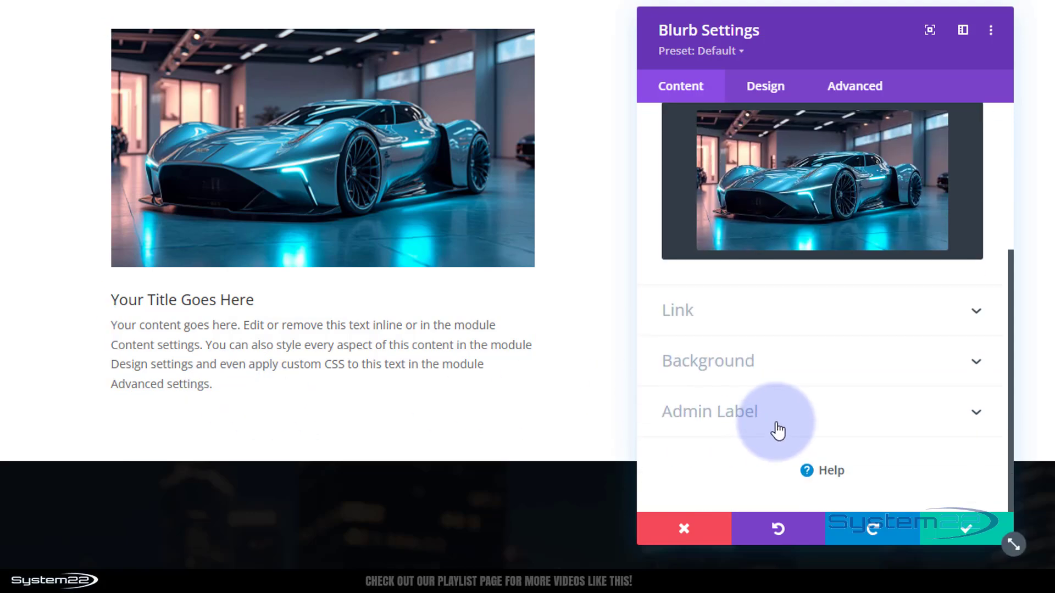
pyautogui.scroll(4, 777, 423)
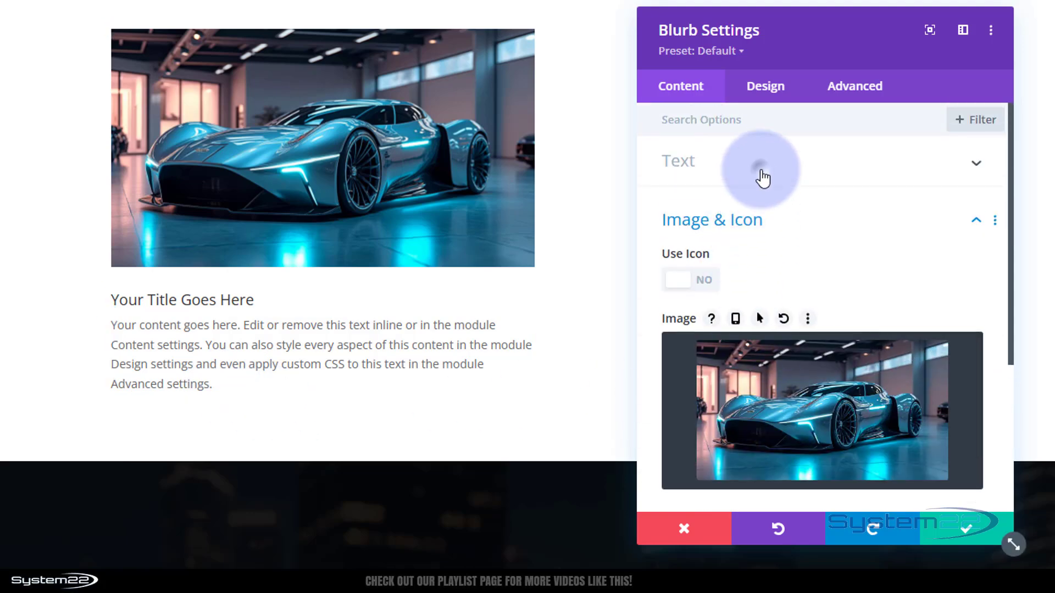
pyautogui.click(760, 163)
pyautogui.scroll(-4, 785, 214)
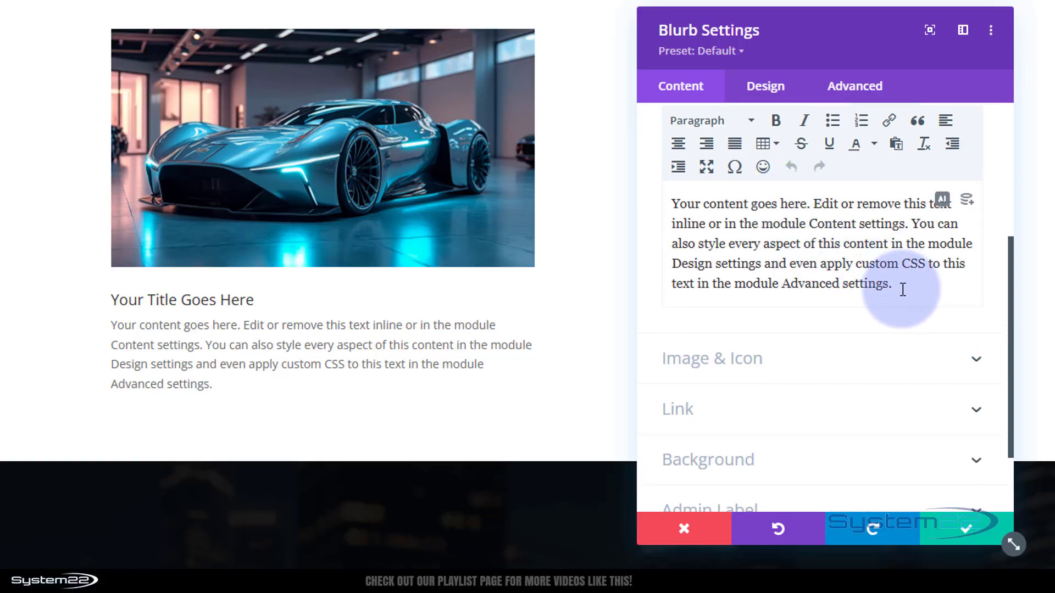
pyautogui.click(929, 288)
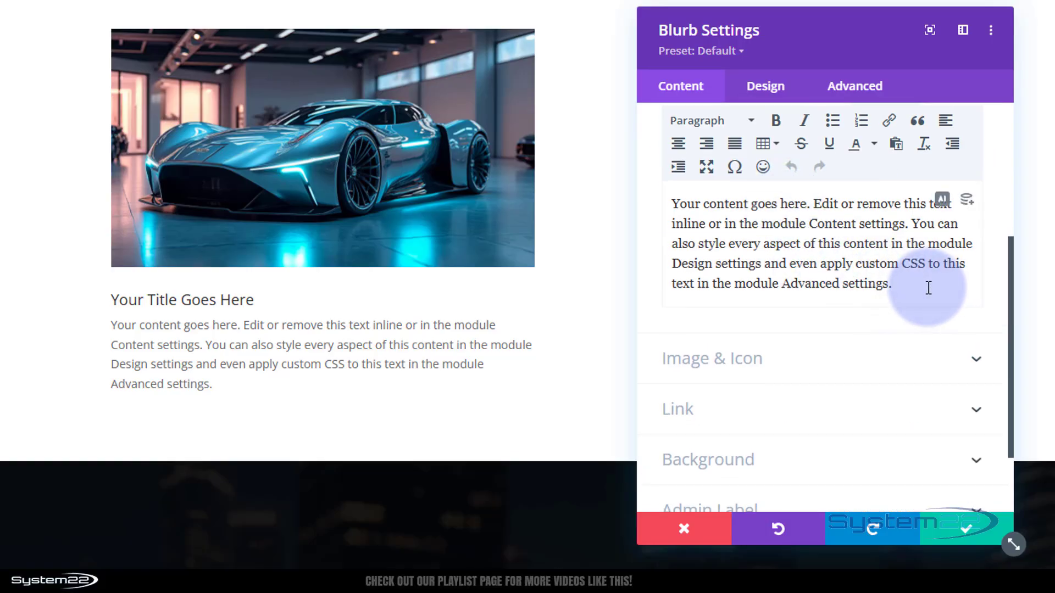
pyautogui.press('Return')
pyautogui.press('Return')
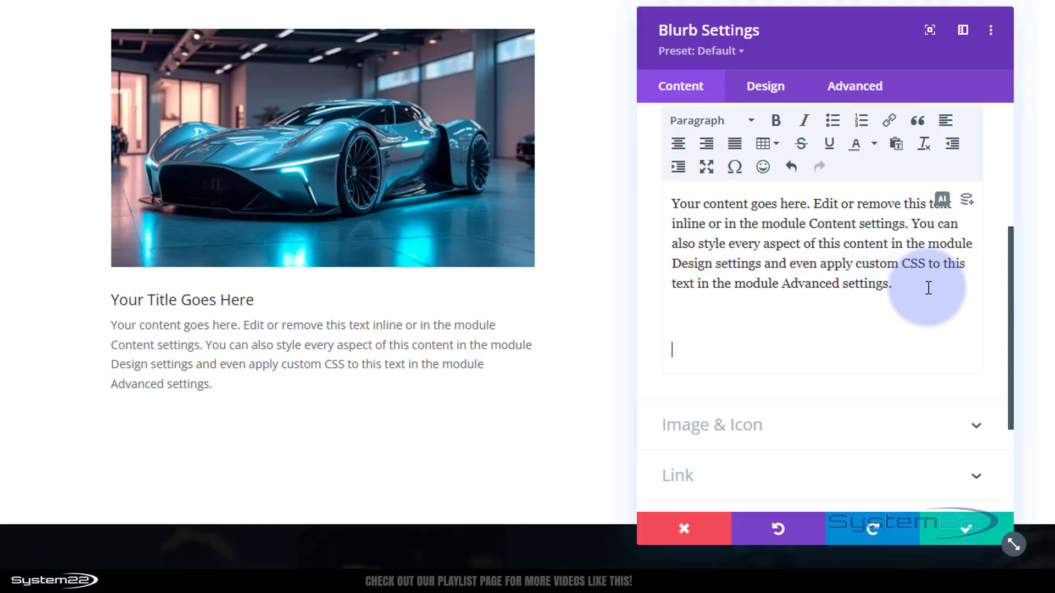
pyautogui.write('Learn More')
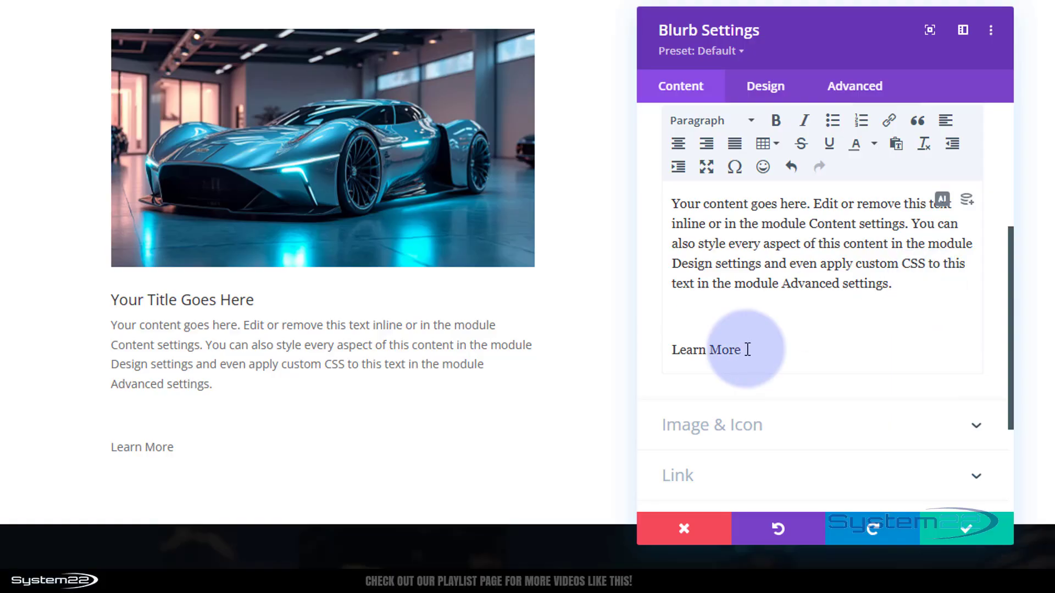
# Link the "Learn More" text to the URL "#" with the target left at None
pyautogui.moveTo(743, 350); pyautogui.dragTo(661, 350)
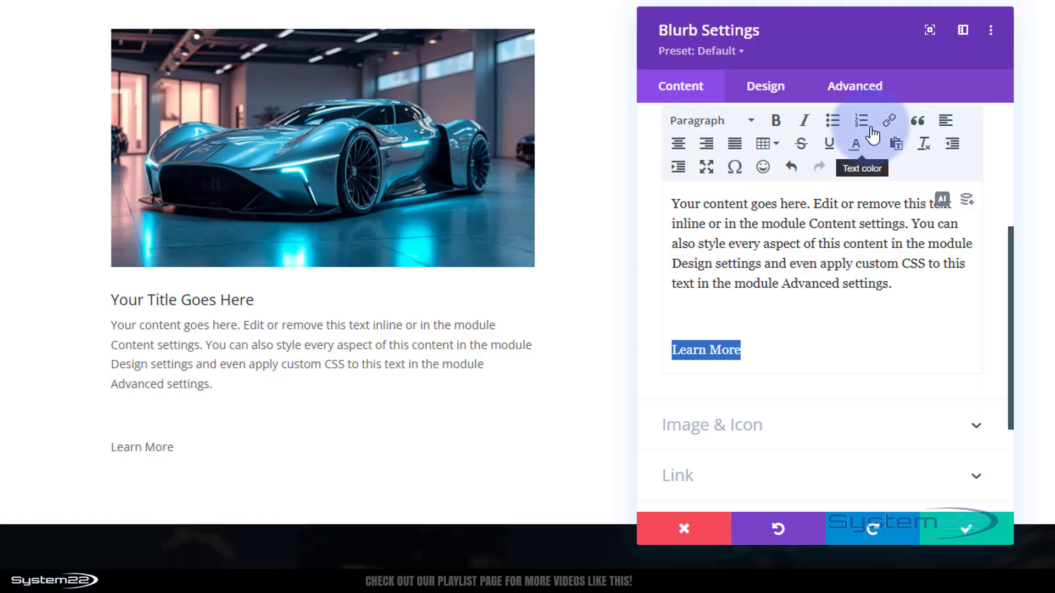
pyautogui.click(889, 122)
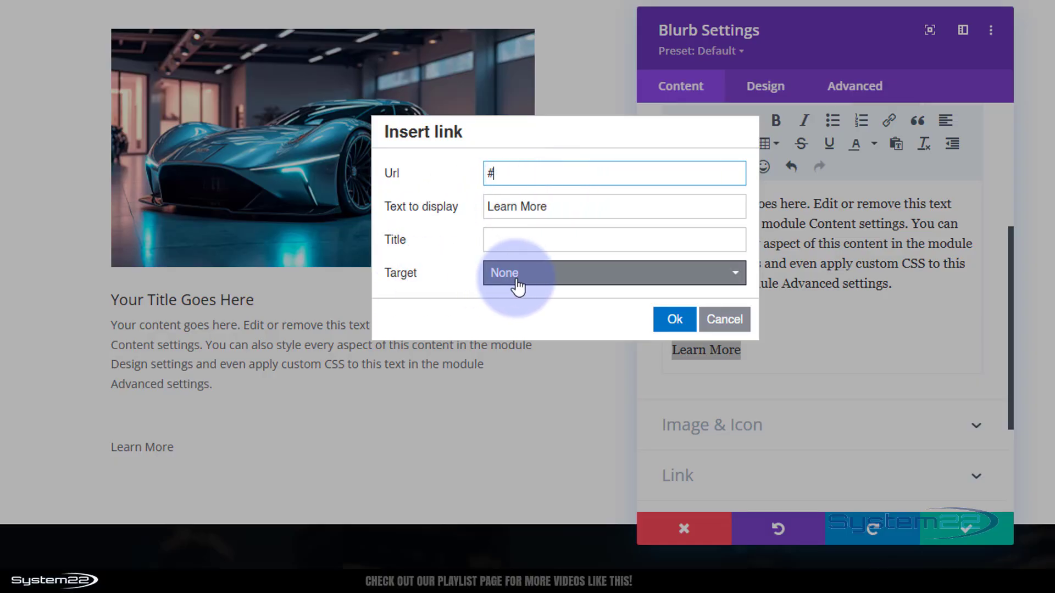
pyautogui.click(574, 274)
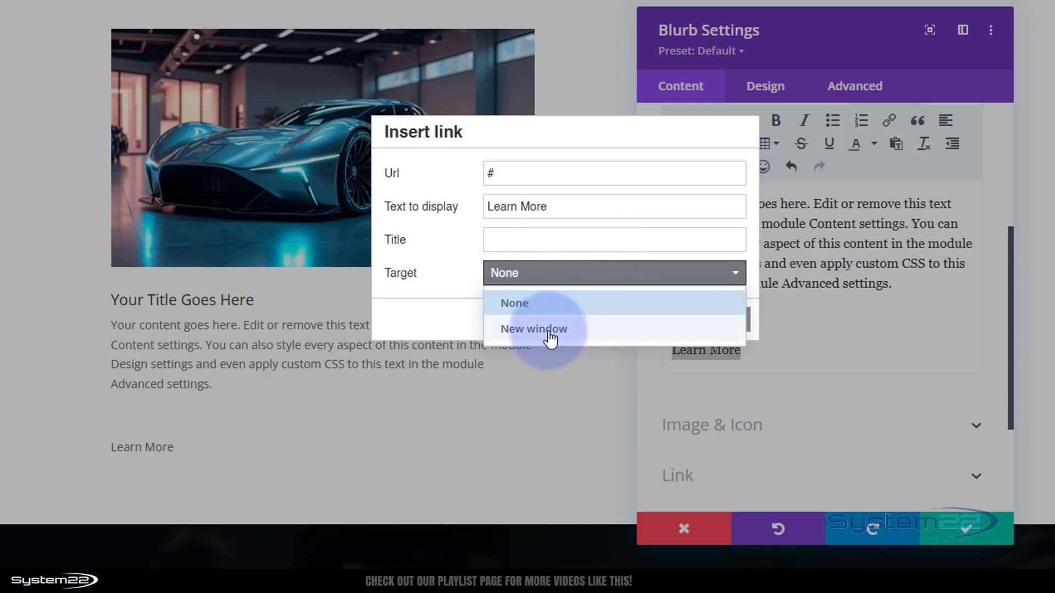
pyautogui.click(464, 273)
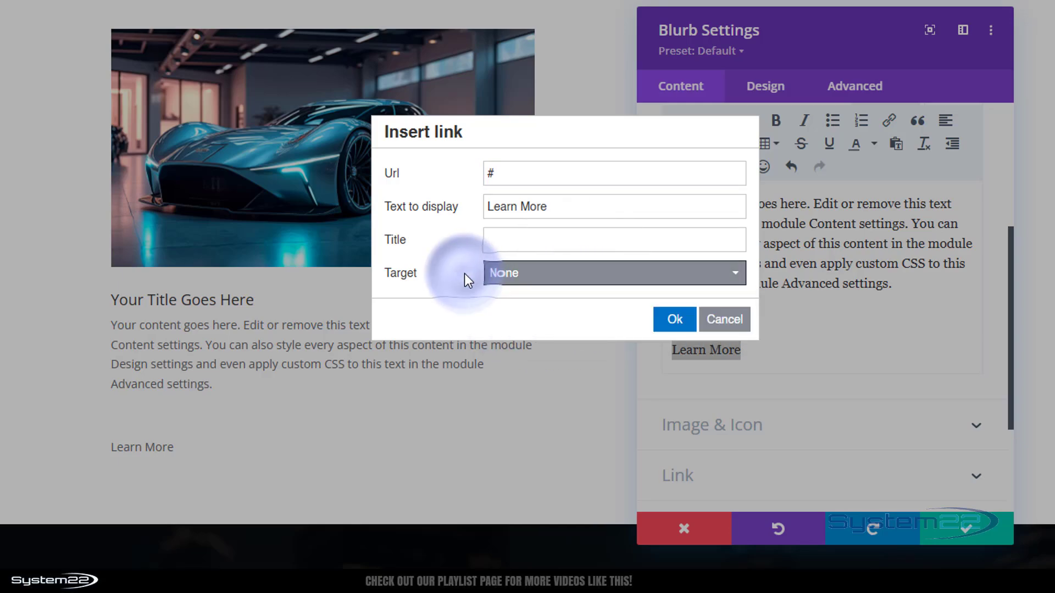
pyautogui.click(674, 320)
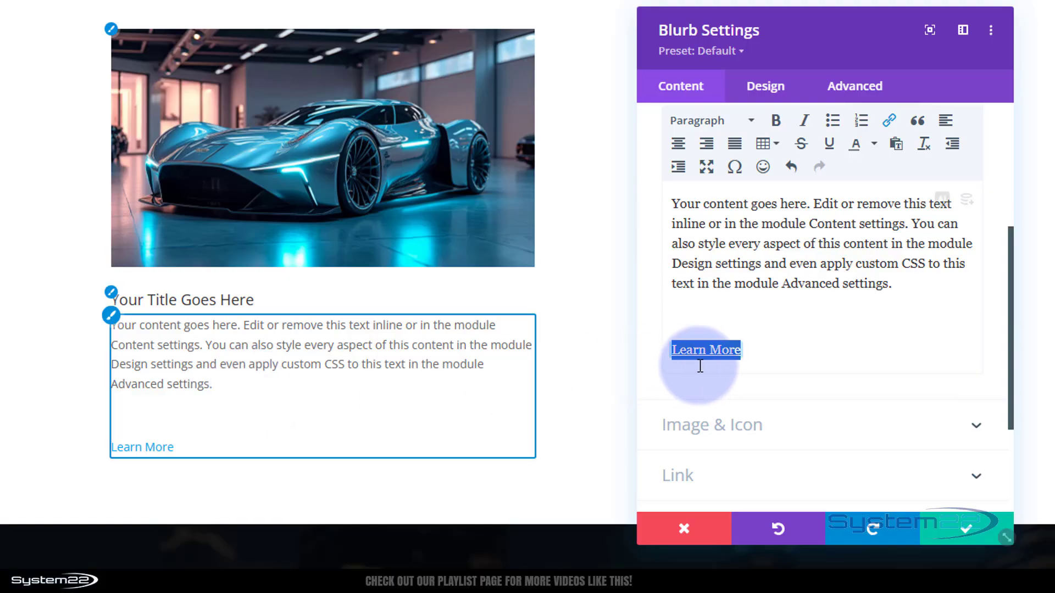
# Format the linked "Learn More" line as Heading 3
pyautogui.moveTo(757, 352); pyautogui.dragTo(665, 350)
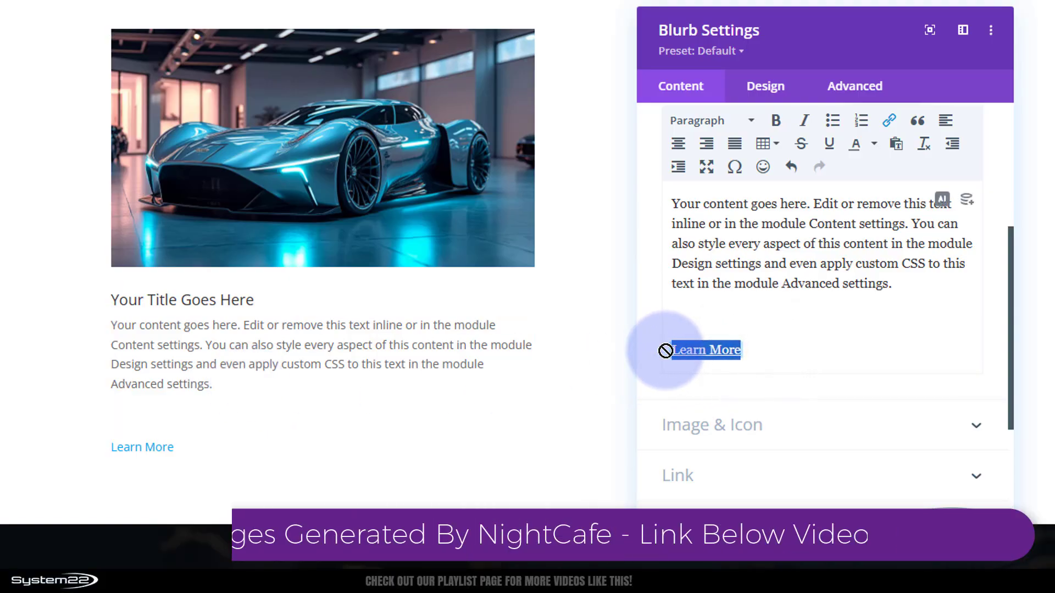
pyautogui.click(715, 121)
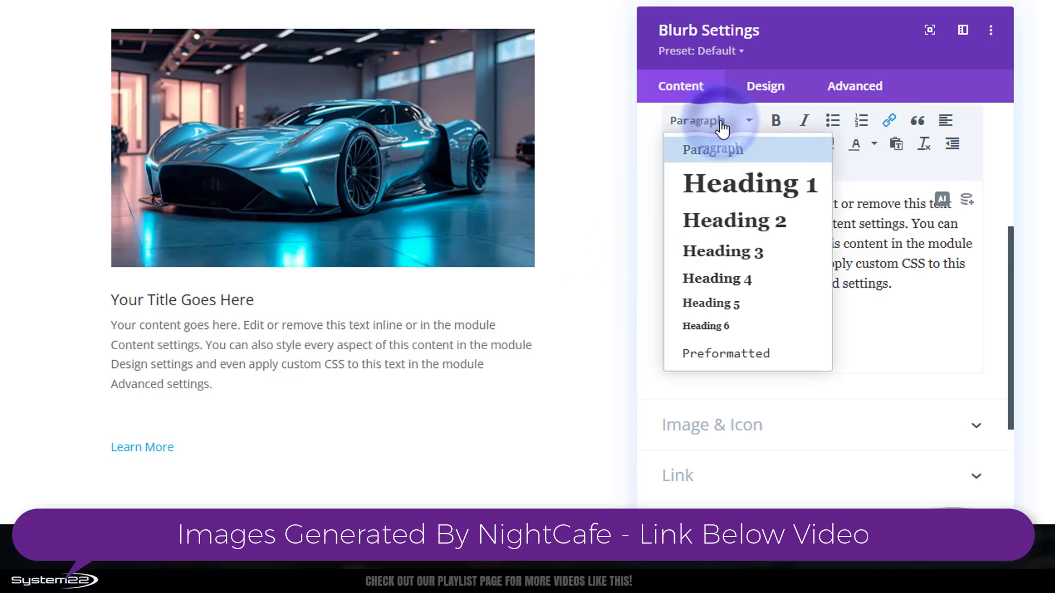
pyautogui.click(733, 253)
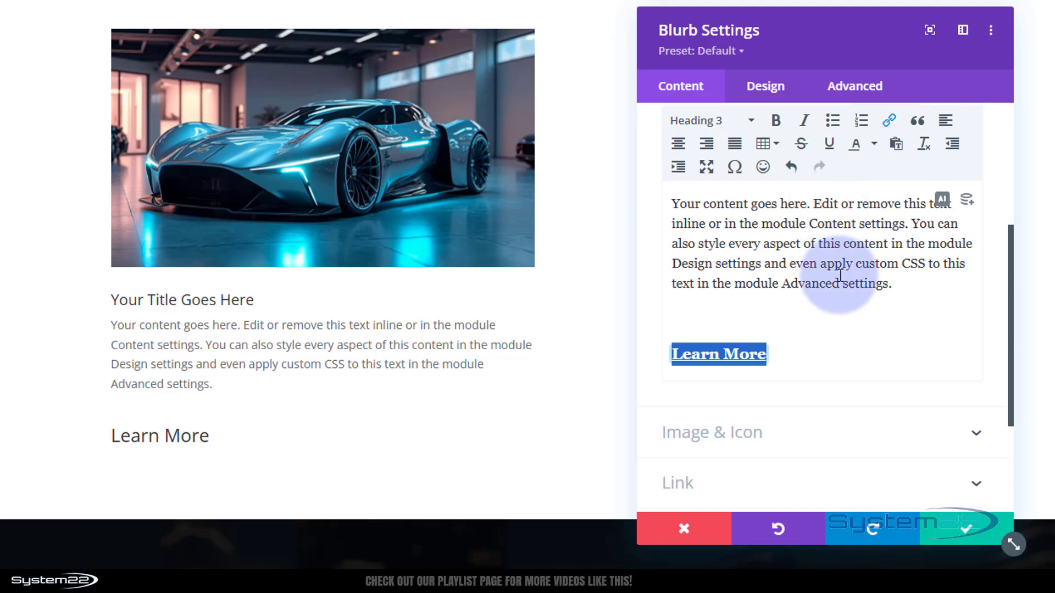
# Show the blurb's body as HTML source and add an empty style="" attribute to the opening h3 tag around the "Learn More" link
pyautogui.scroll(2, 840, 275)
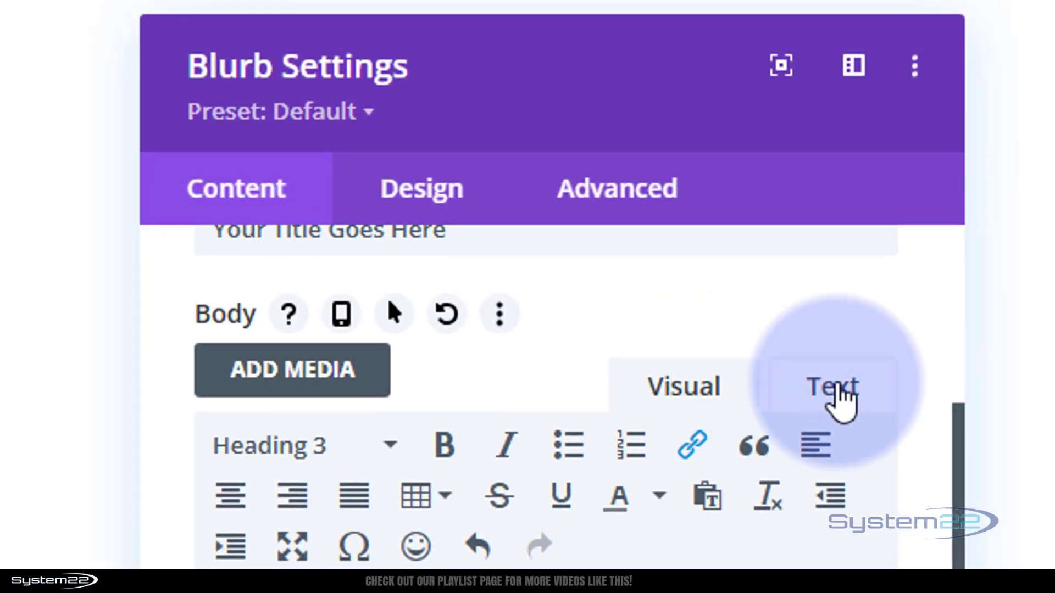
pyautogui.click(840, 391)
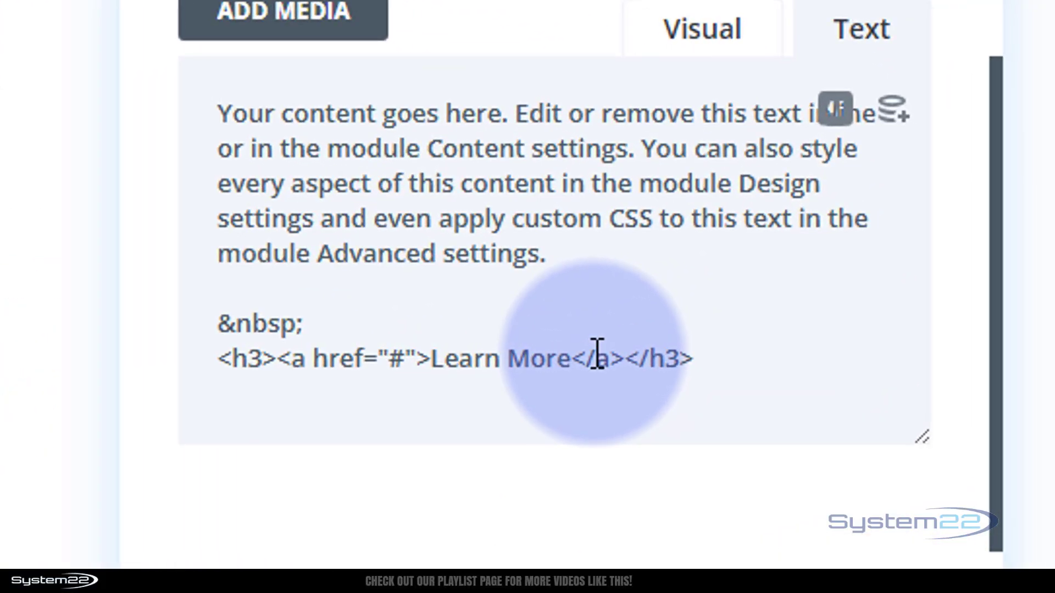
pyautogui.click(265, 360)
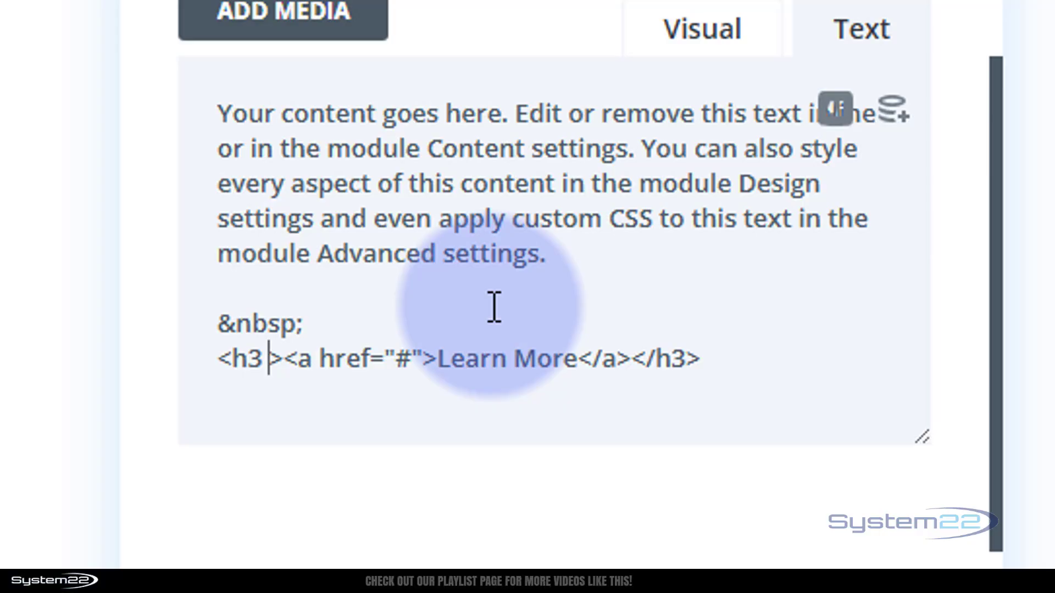
pyautogui.write('style')
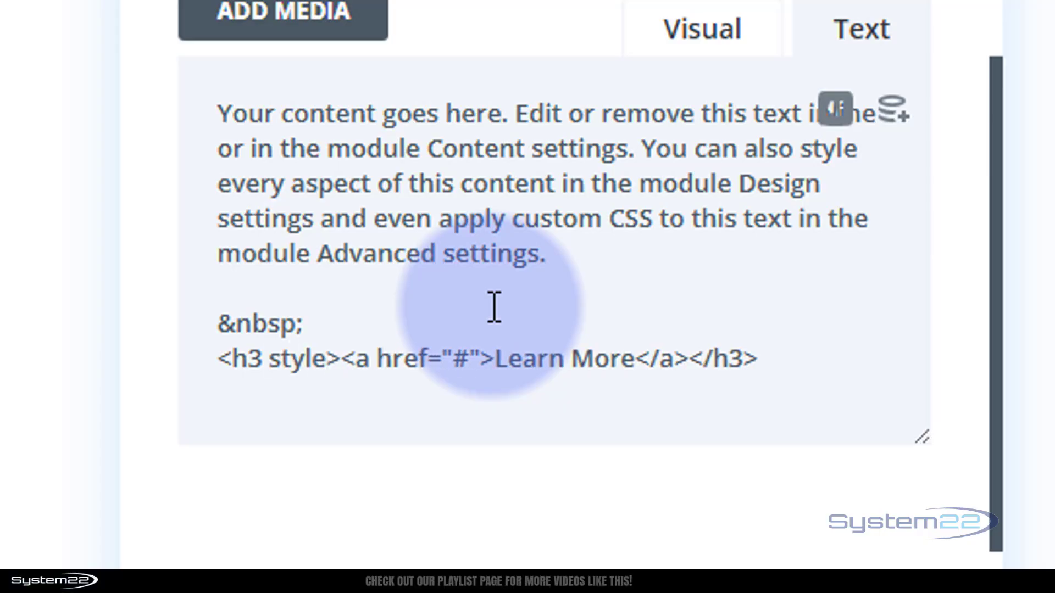
pyautogui.write('="><a href="')
pyautogui.press('Left')
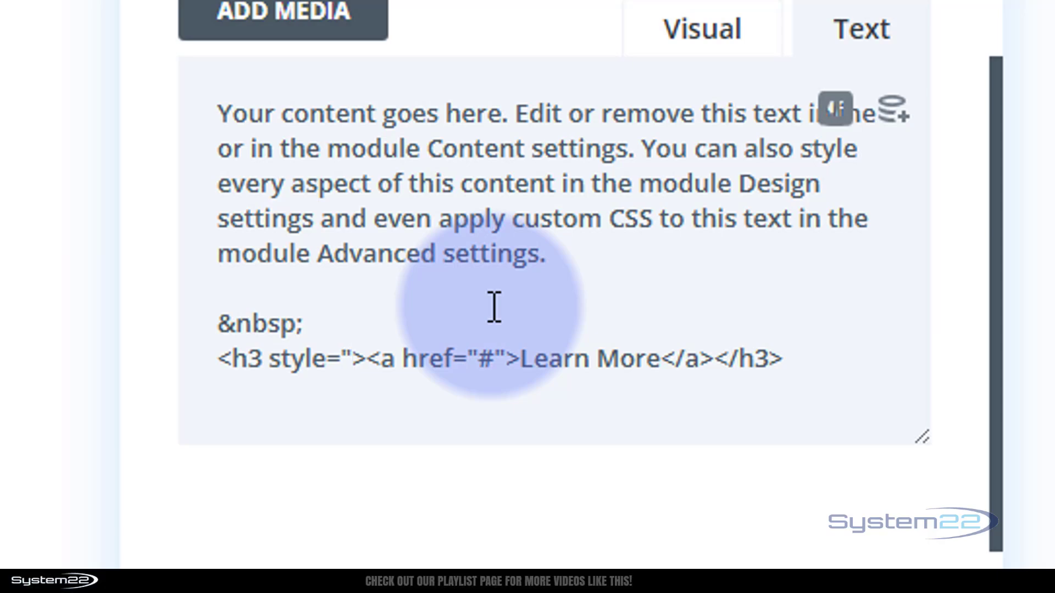
pyautogui.write('"')
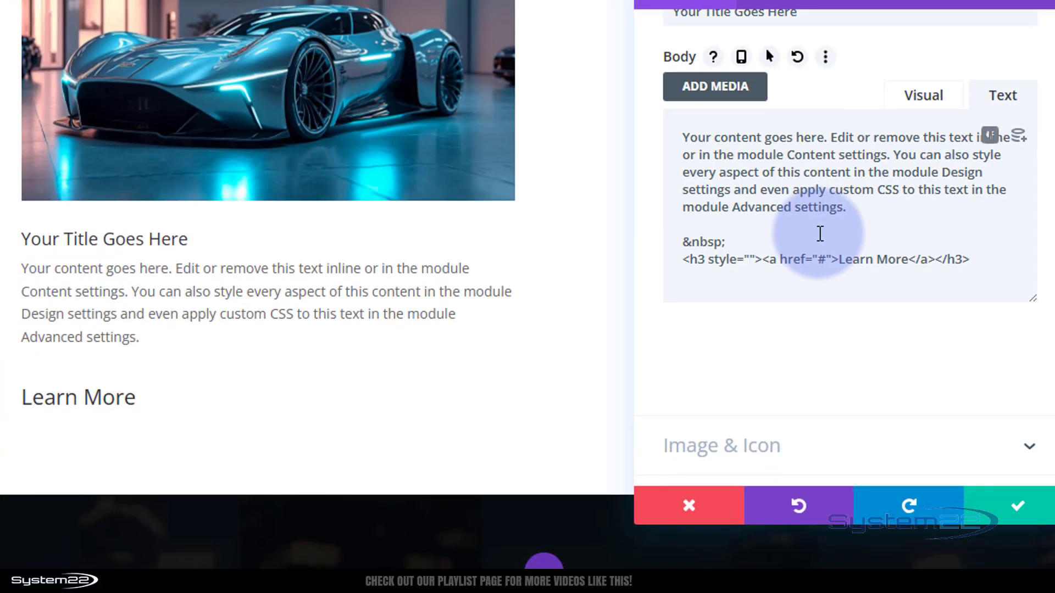
# Add background:blue; inside the style attribute of the "Learn More" h3 tag
pyautogui.write('background')
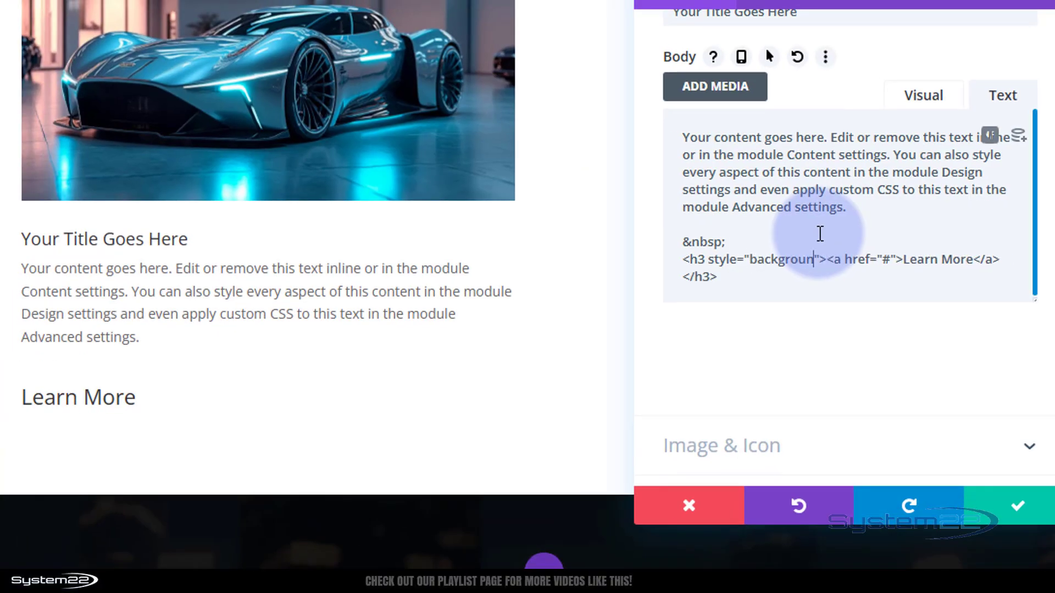
pyautogui.write(':')
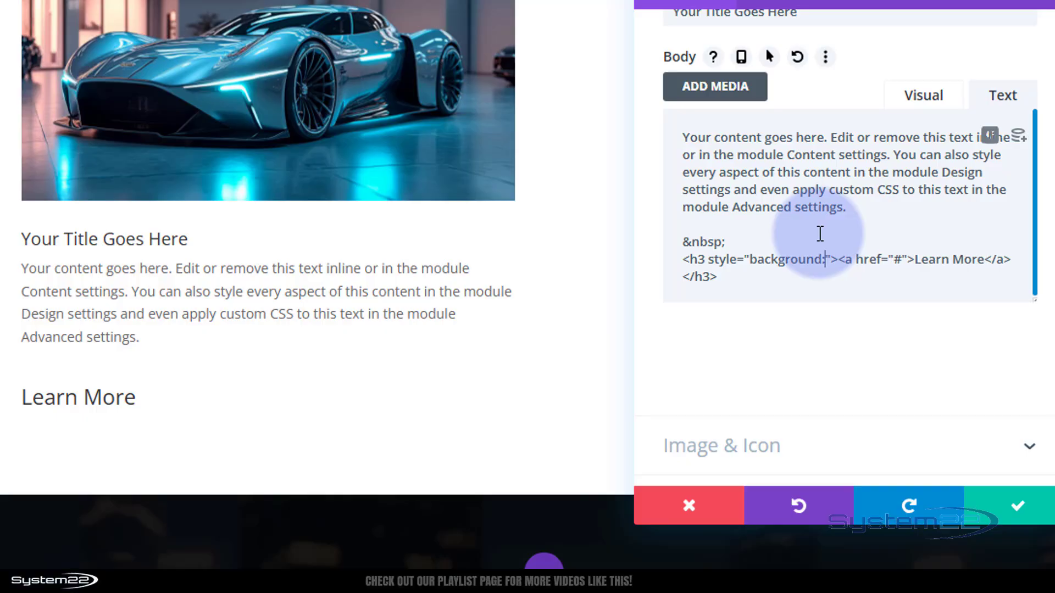
pyautogui.write('bl')
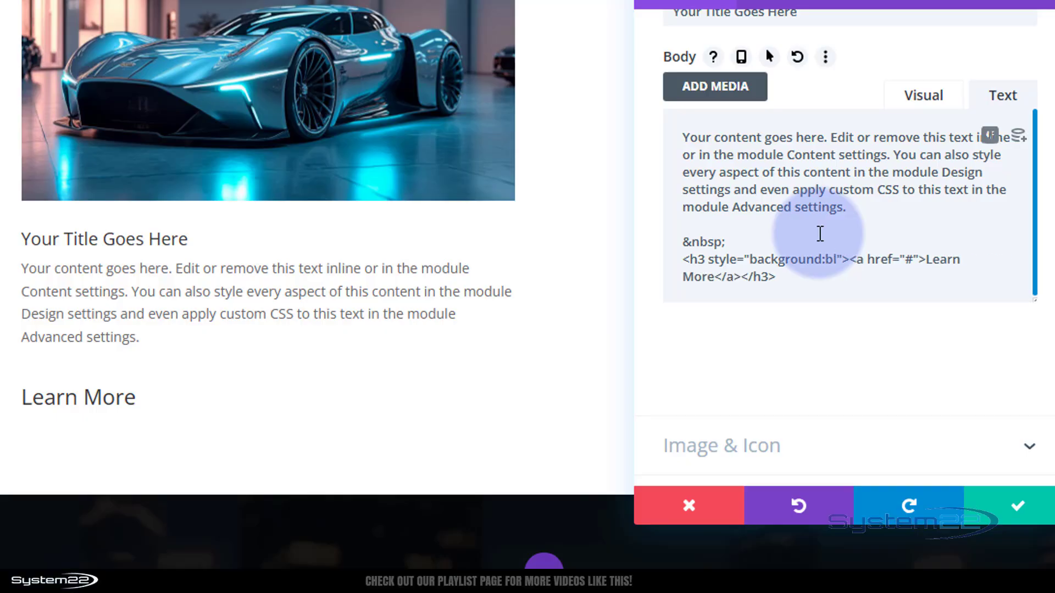
pyautogui.write('ue')
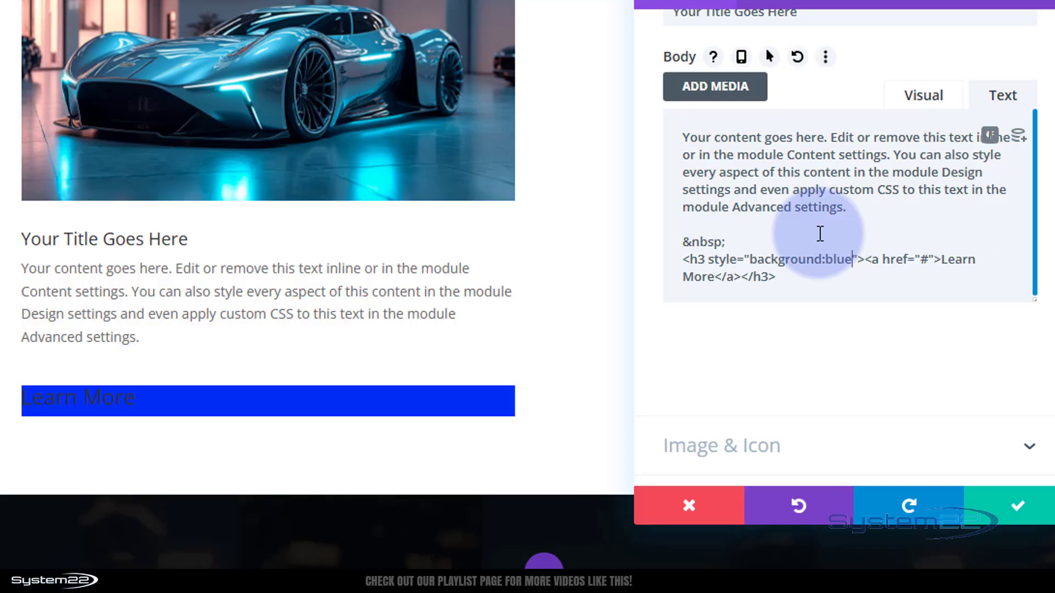
pyautogui.write(';')
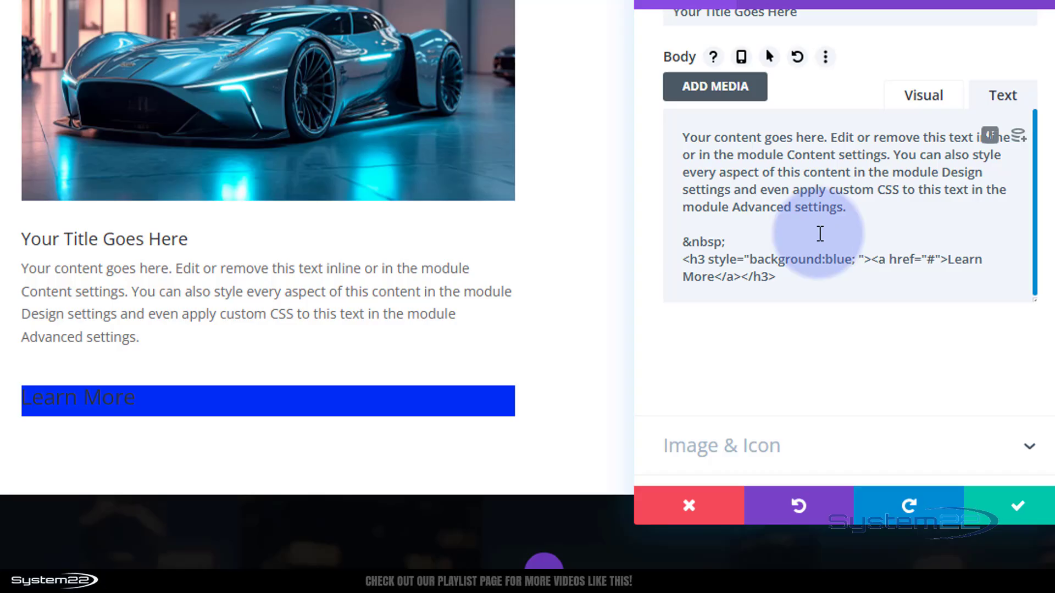
# Make the "Learn More" heading text white by adding color:#fff; to its inline style
pyautogui.write('color')
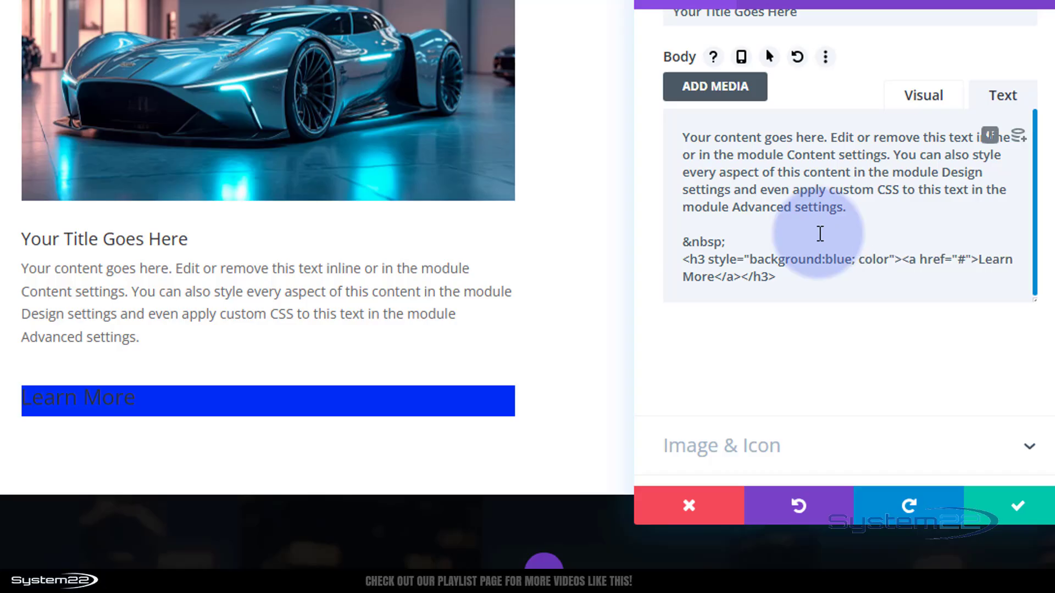
pyautogui.write(':')
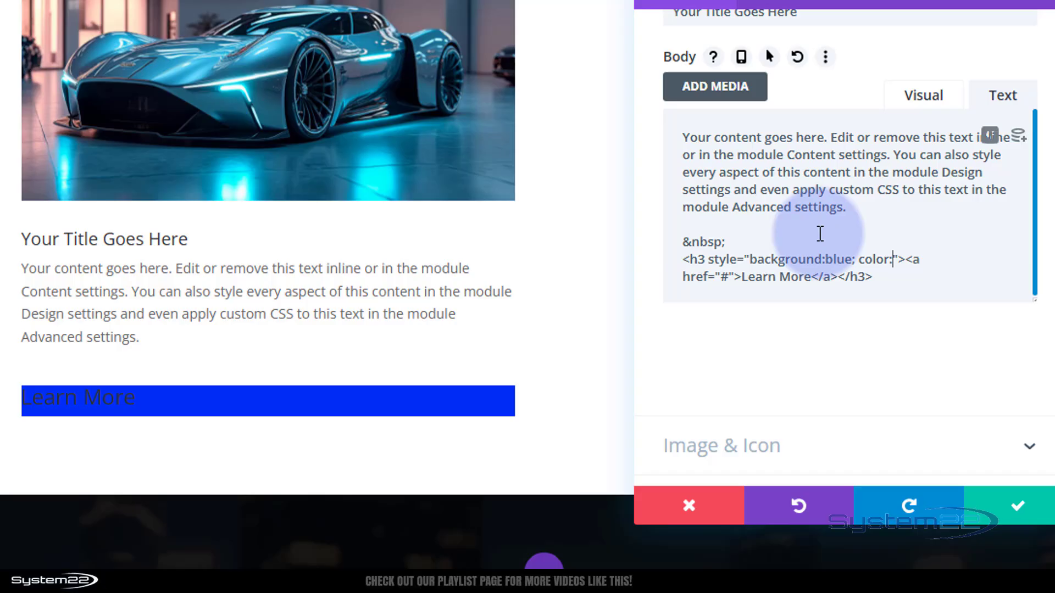
pyautogui.write('#')
pyautogui.write('fff')
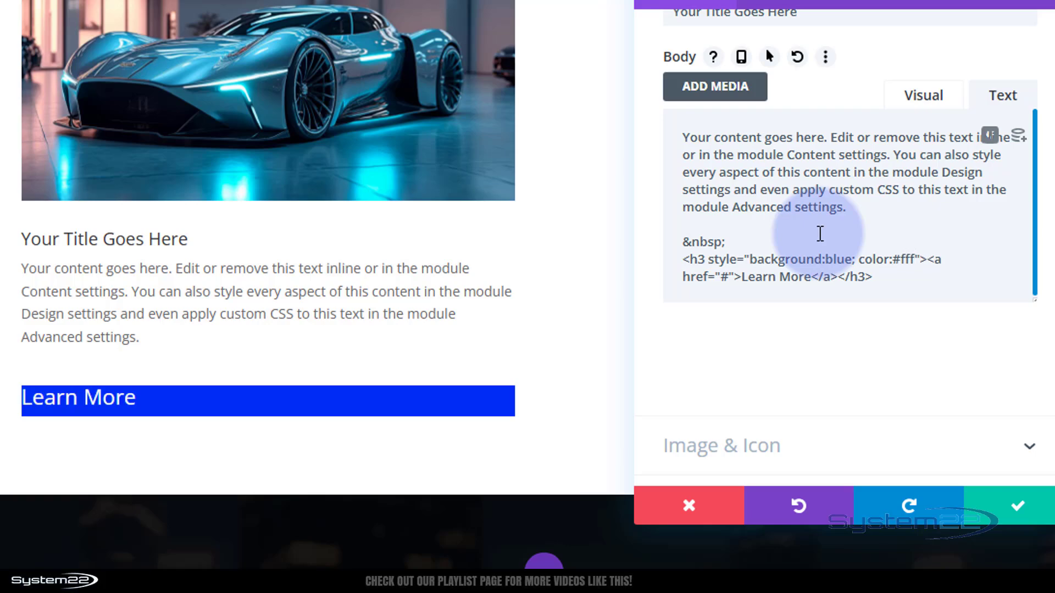
pyautogui.write(';')
# Center the "Learn More" text by adding text-align:center; to the h3 inline style
pyautogui.write('text-align')
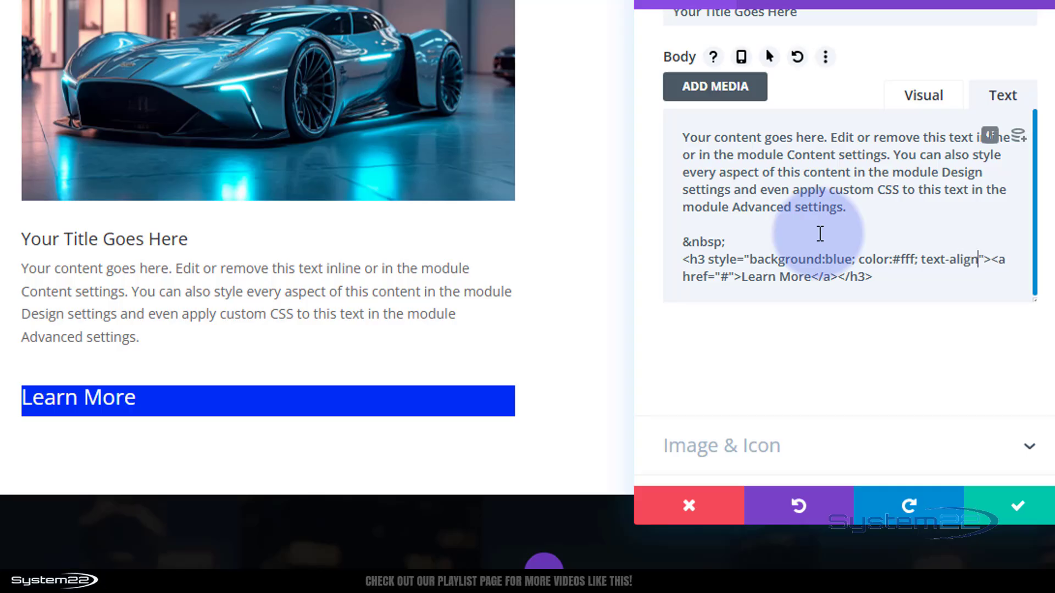
pyautogui.write(':center')
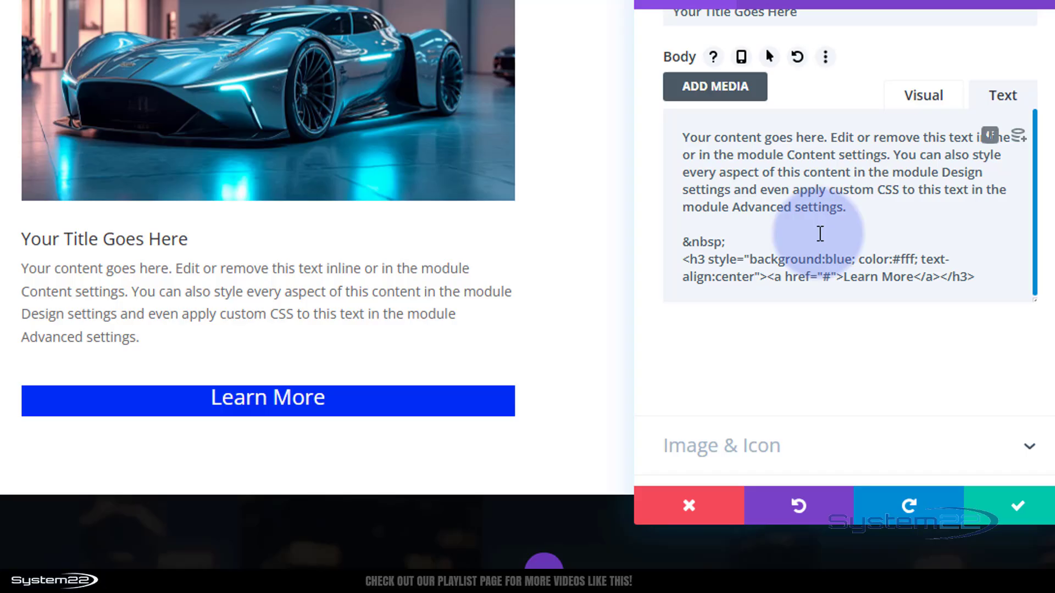
pyautogui.write(';')
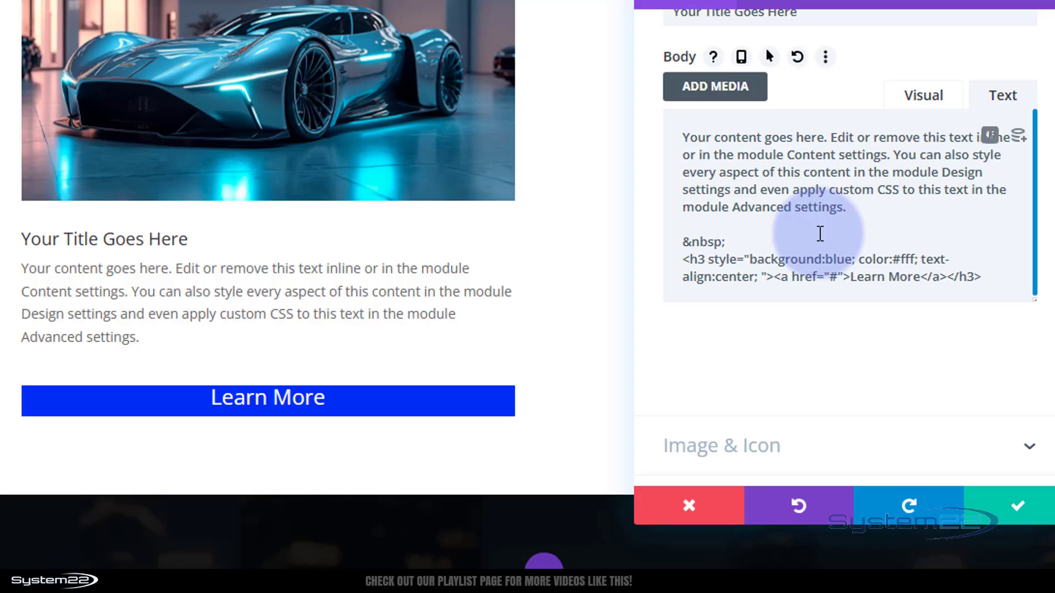
pyautogui.write(' font-')
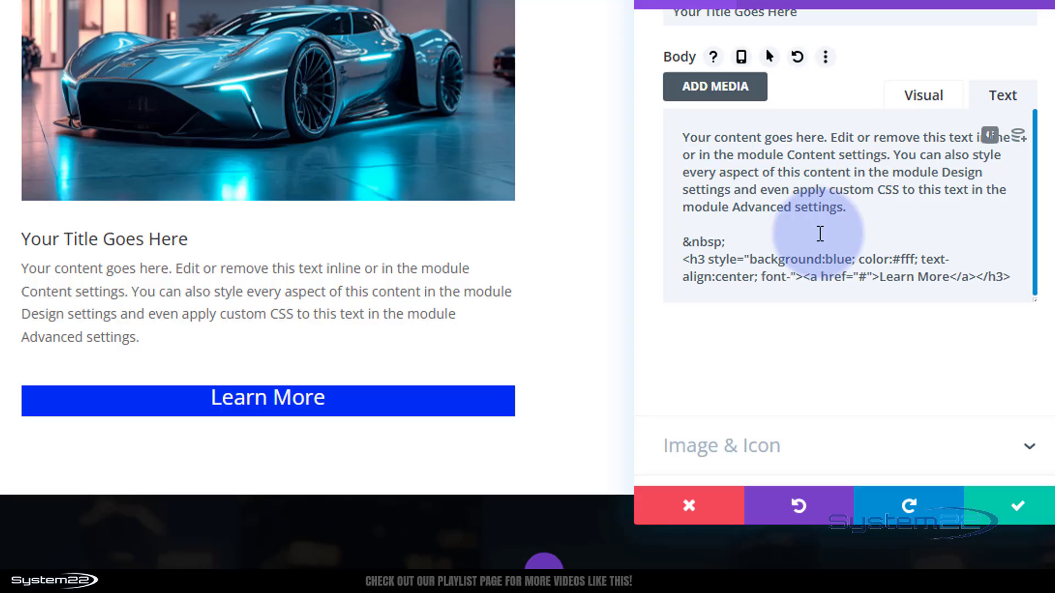
pyautogui.write('size')
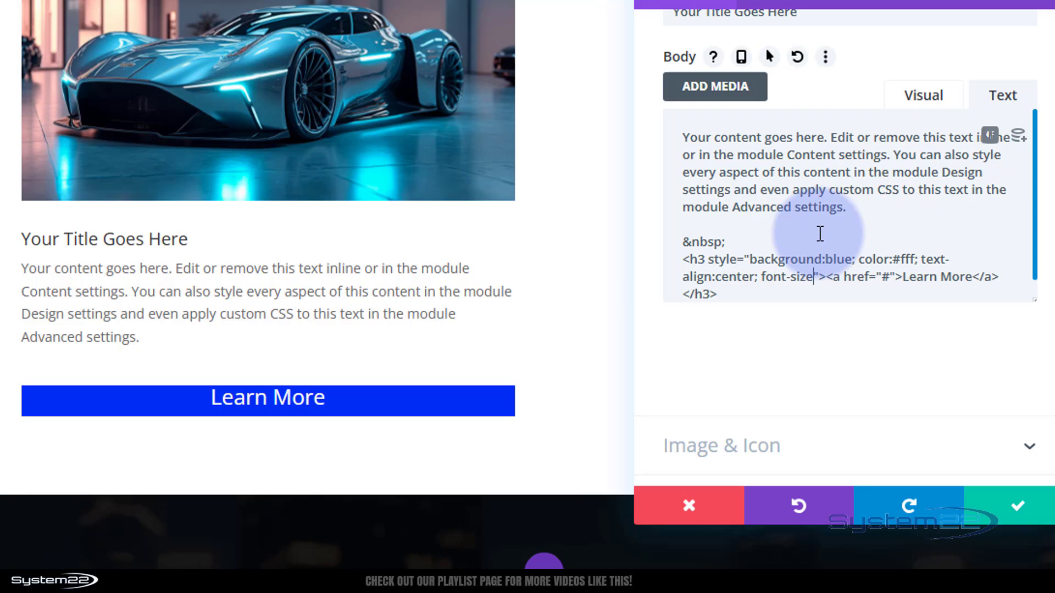
pyautogui.write(':')
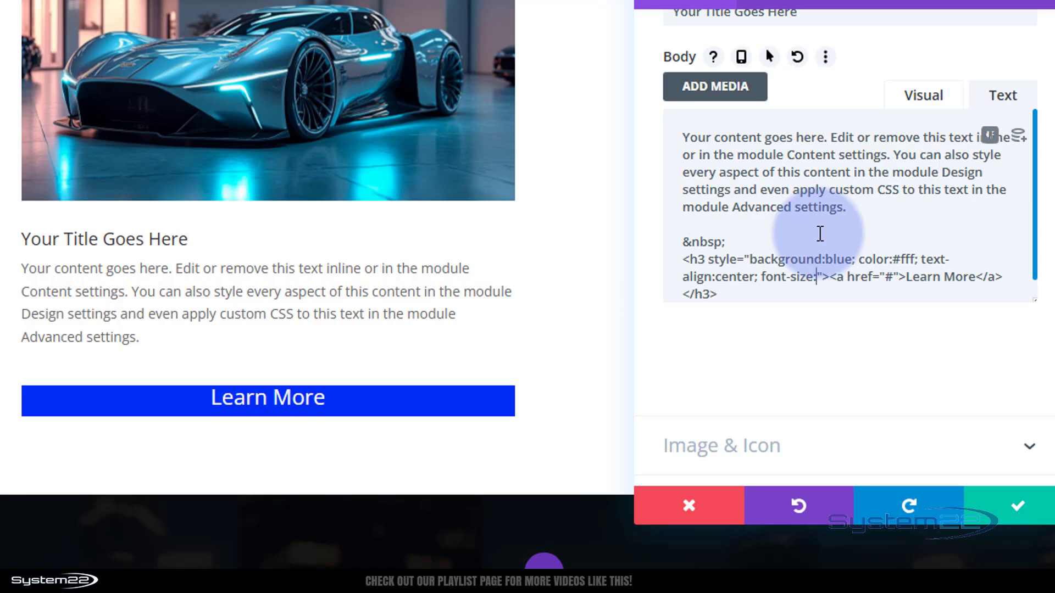
pyautogui.write('16px')
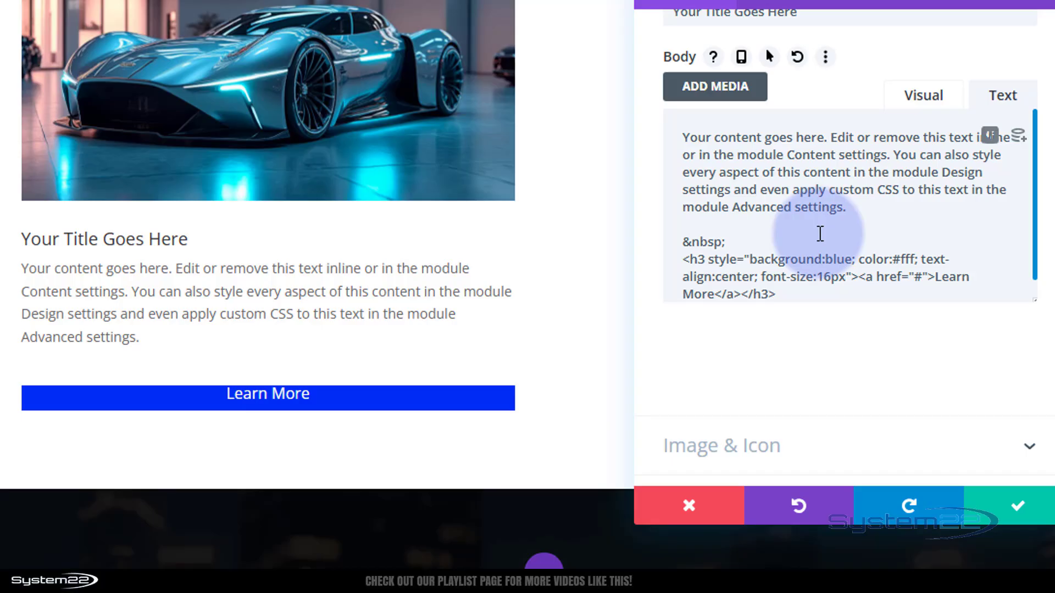
# Add font-size:16px; to the inline style of the "Learn More" h3 tag
pyautogui.write(';')
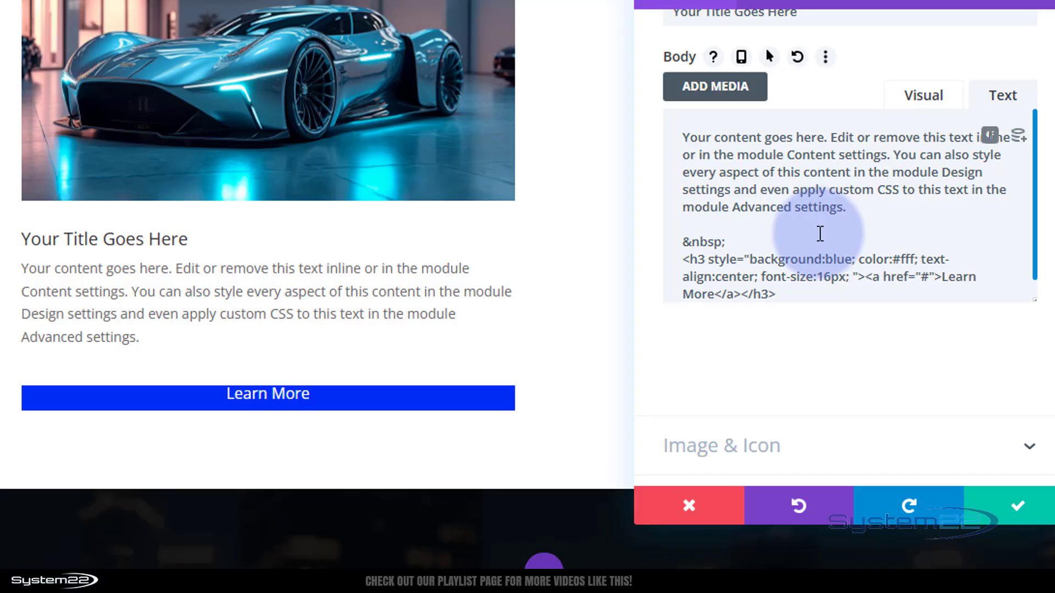
pyautogui.write(' width')
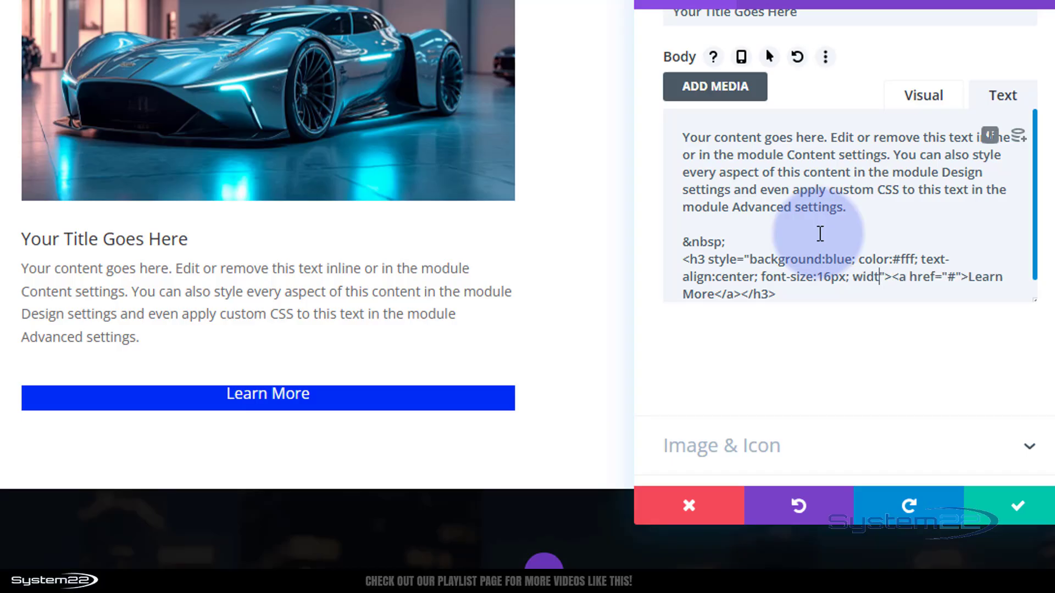
pyautogui.write(':150')
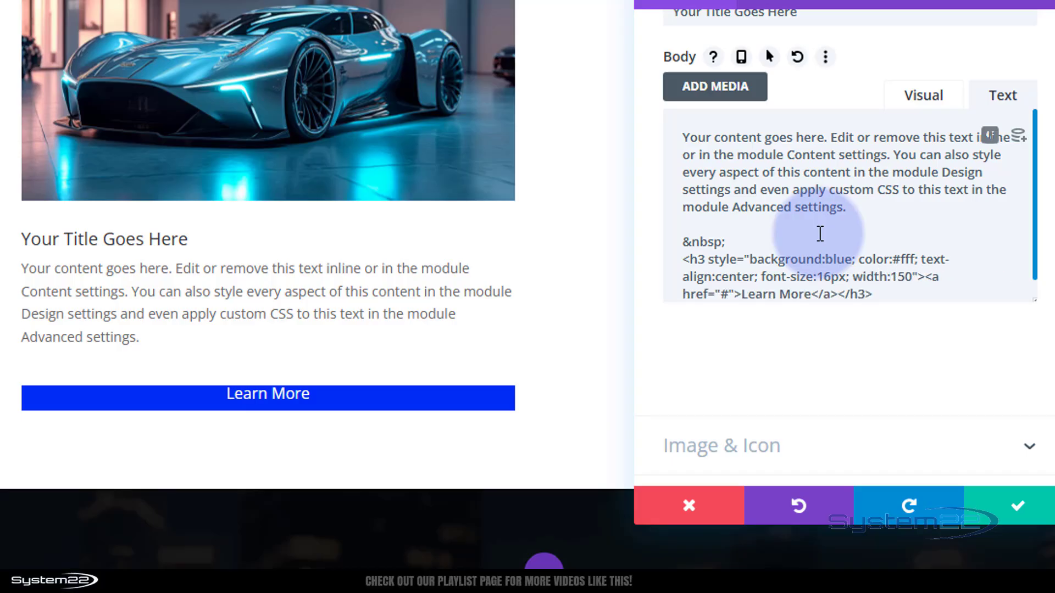
pyautogui.write('px;')
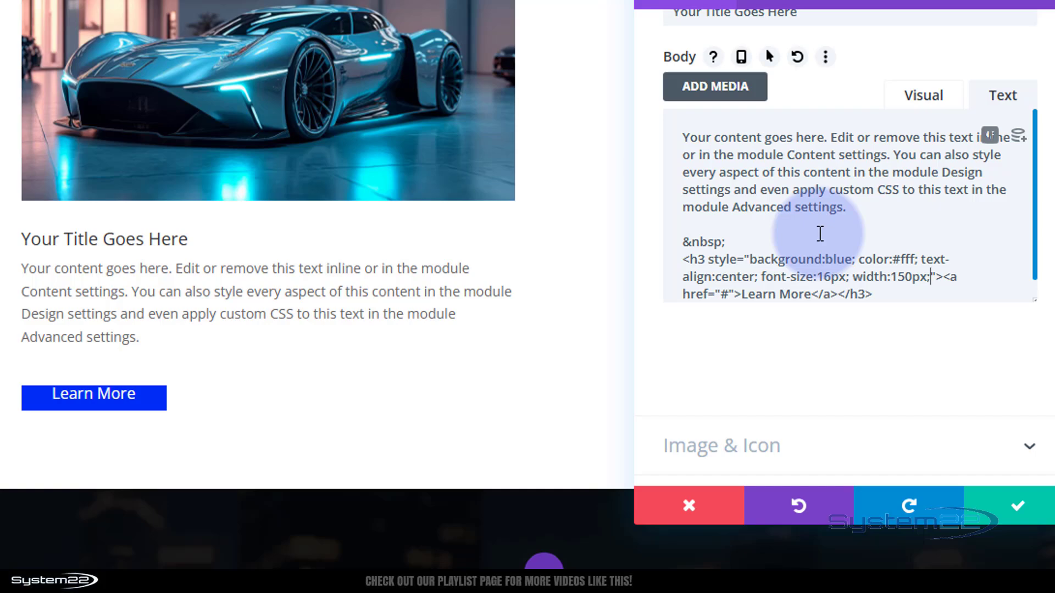
# Give the "Learn More" heading a fixed width and center it by adding width:150px;margin:auto; to its inline style
pyautogui.write('margin:au')
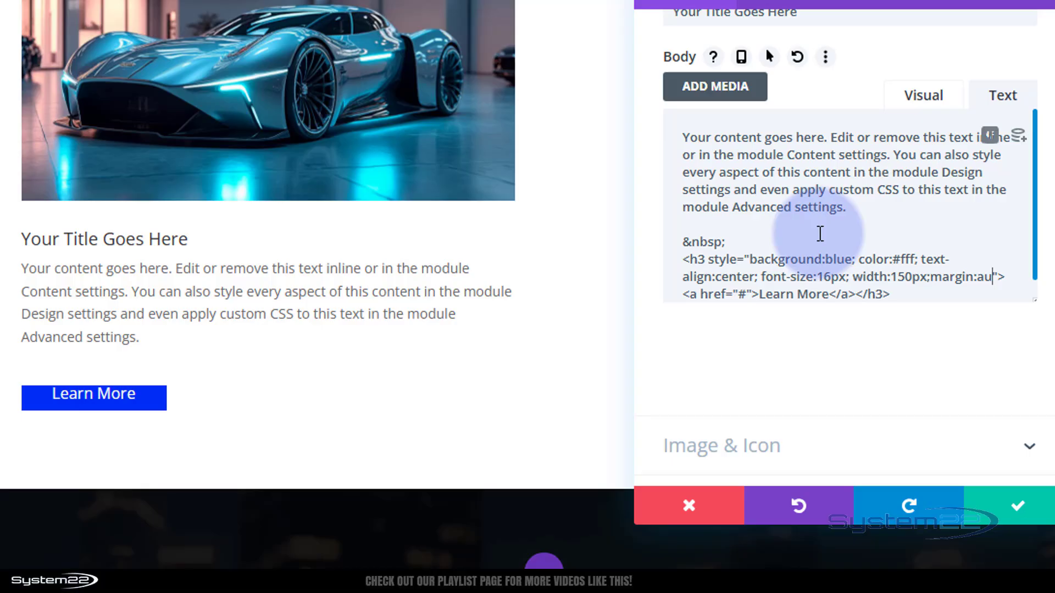
pyautogui.write('to')
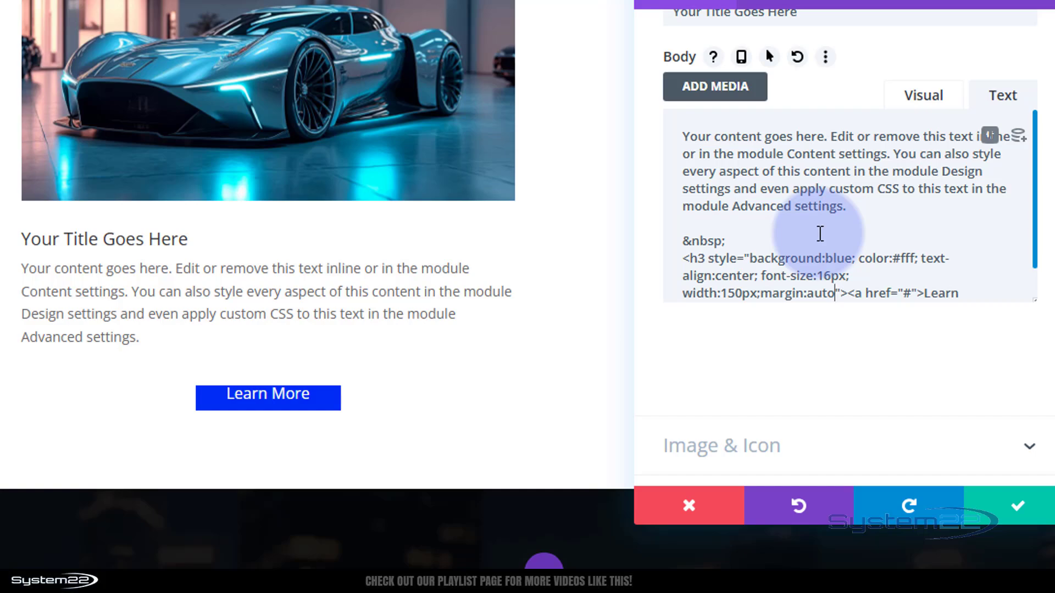
pyautogui.write(';')
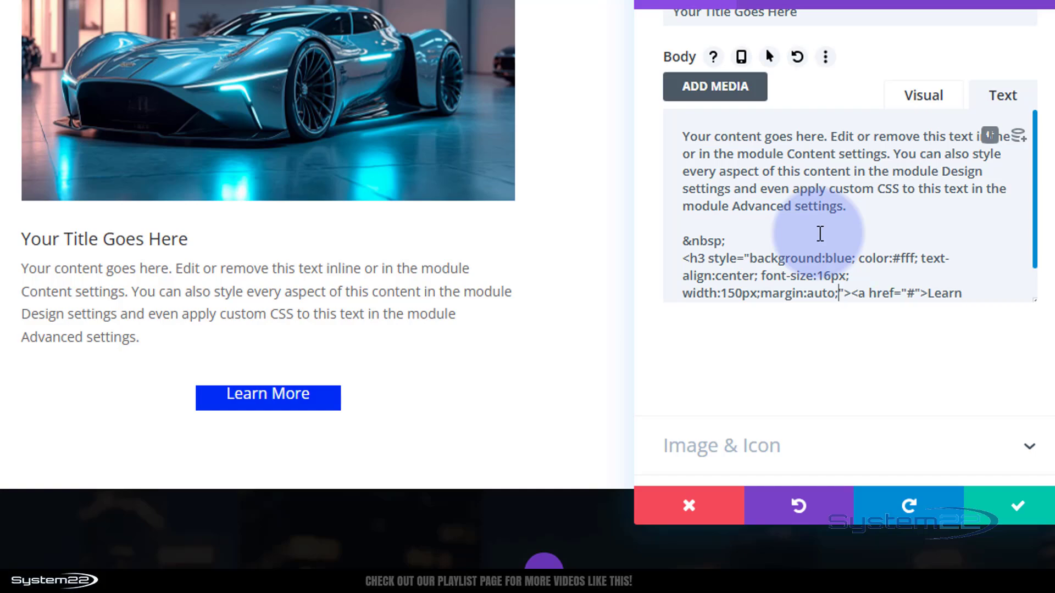
pyautogui.write('paddi')
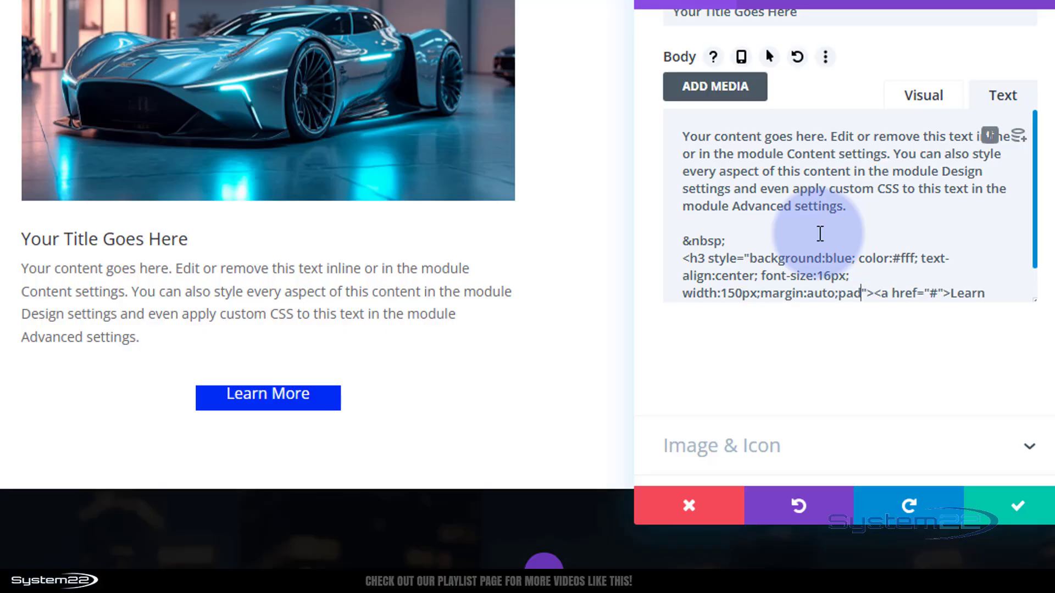
pyautogui.write('ng:1')
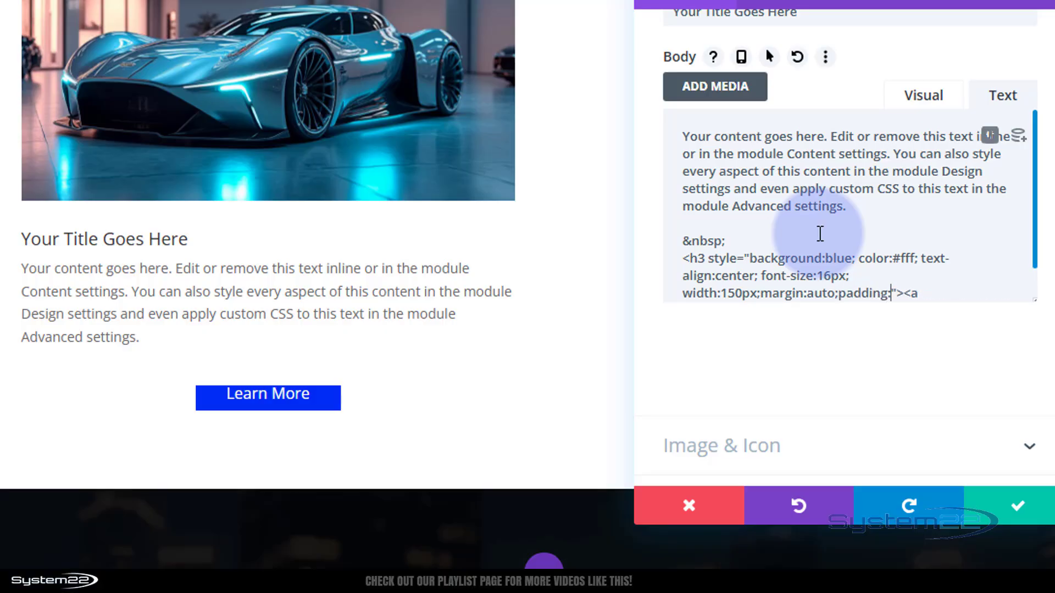
pyautogui.write('5px')
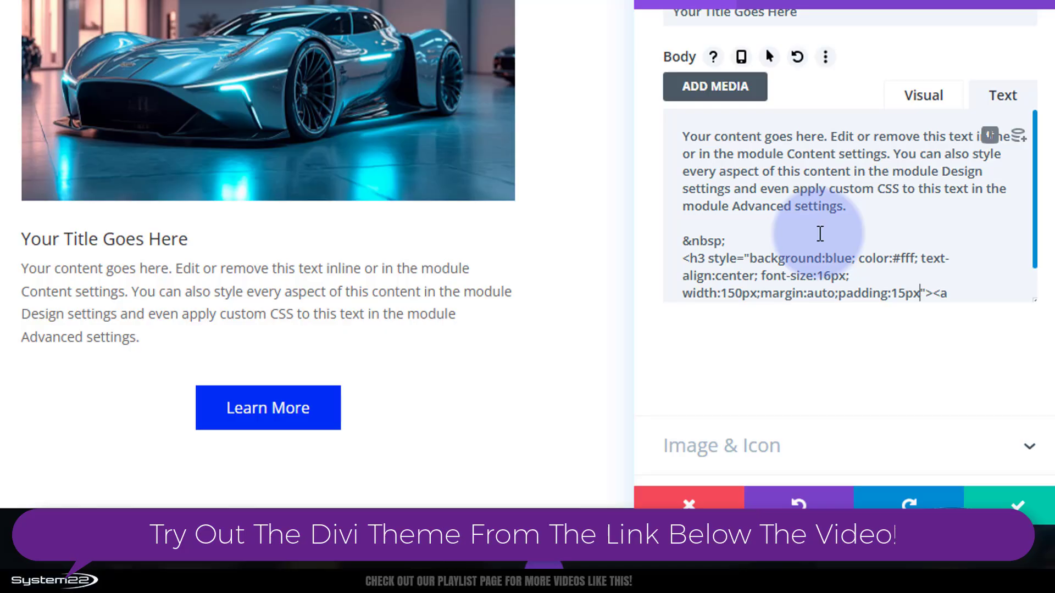
# Add padding:15px; to the h3 inline style to give the "Learn More" button inner spacing
pyautogui.write(';border-radius:')
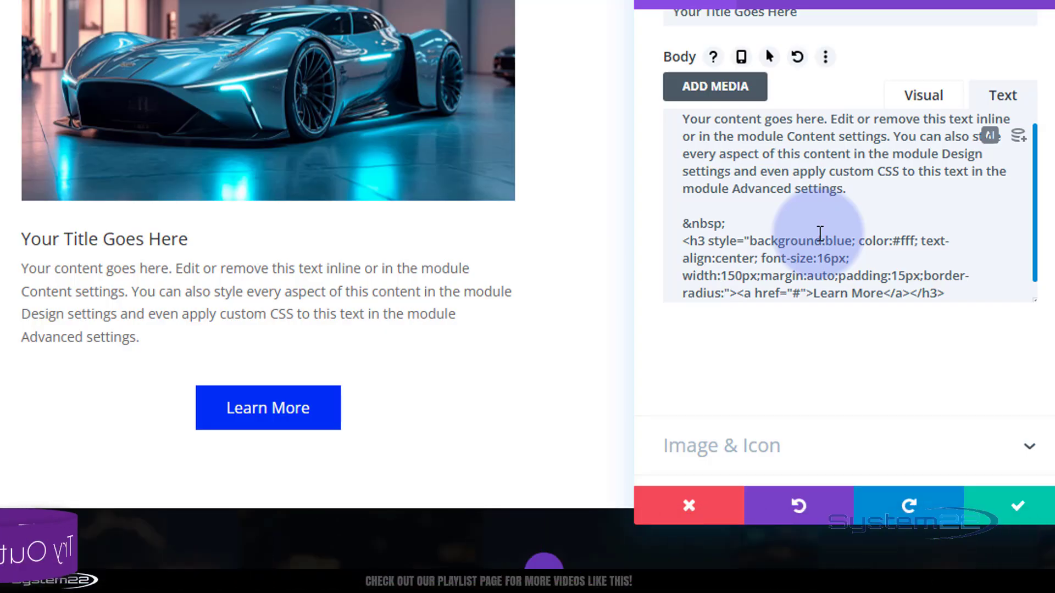
pyautogui.write('20px')
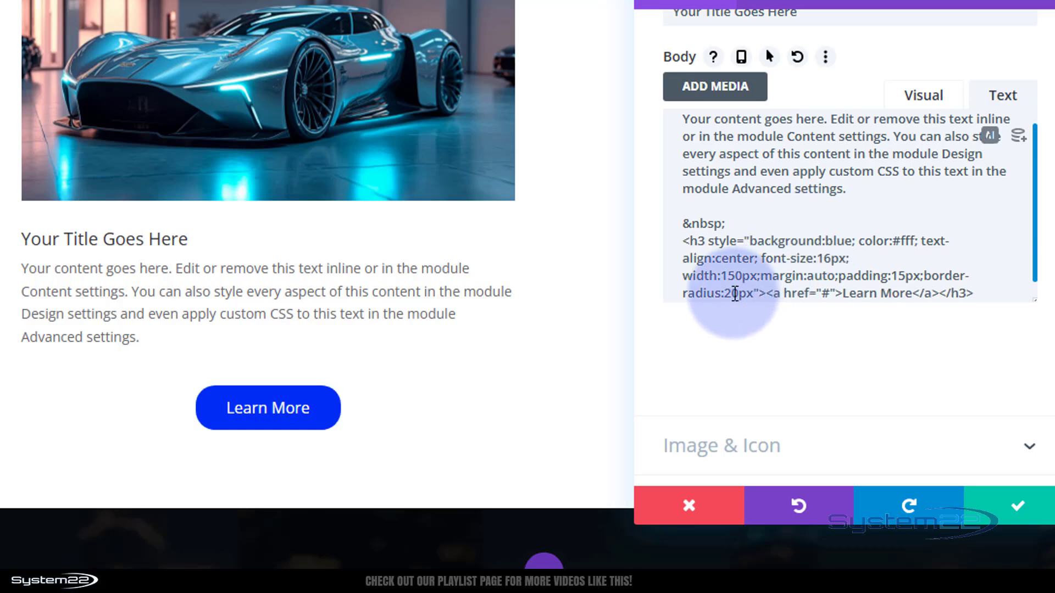
# Try a border-radius of 5px on the "Learn More" button and return the value to 20px
pyautogui.scroll(-1, 728, 294)
pyautogui.moveTo(724, 275); pyautogui.dragTo(740, 275)
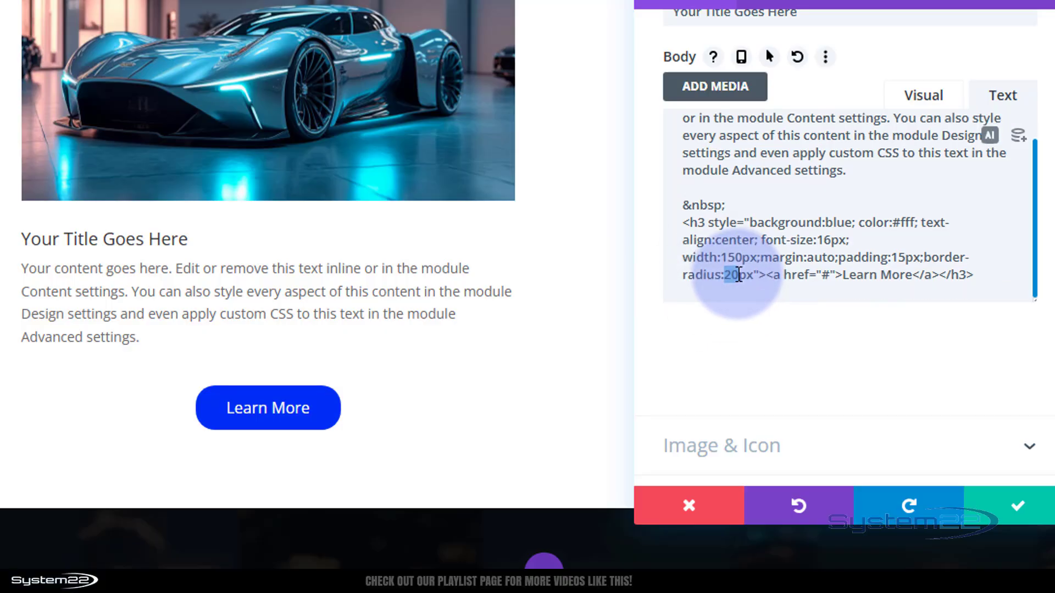
pyautogui.write('5')
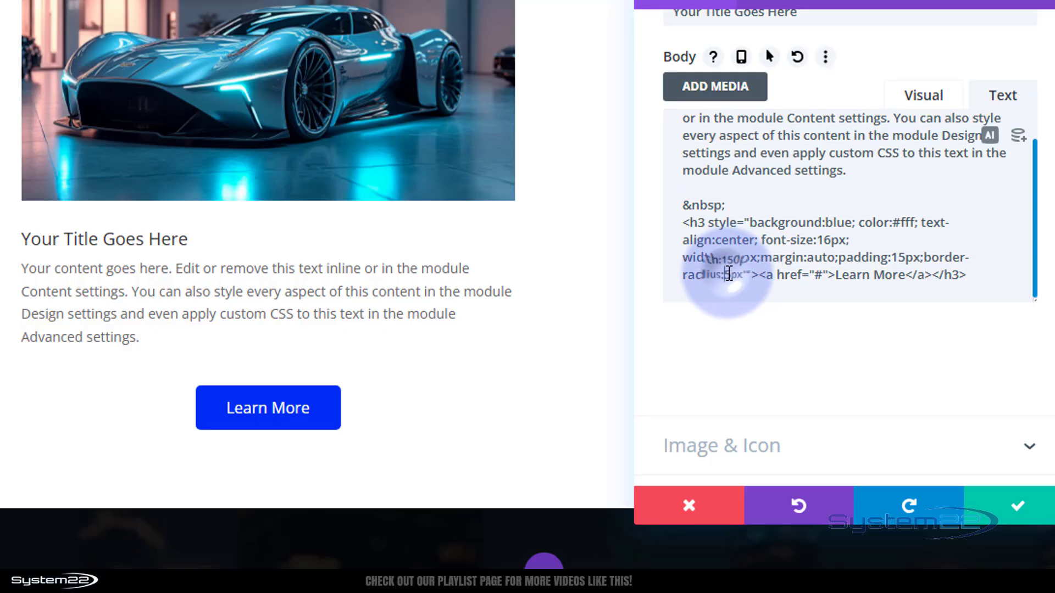
pyautogui.moveTo(730, 273); pyautogui.dragTo(725, 273)
pyautogui.write('20')
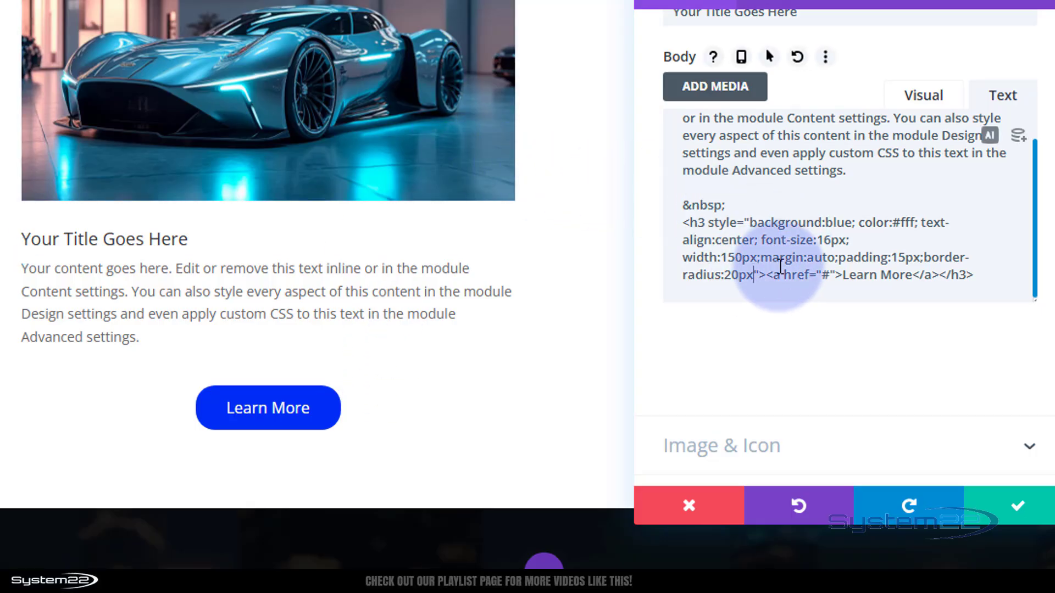
# Close the border-radius declaration with a semicolon and add text-transform:uppercase to the "Learn More" h3 inline style
pyautogui.write(';')
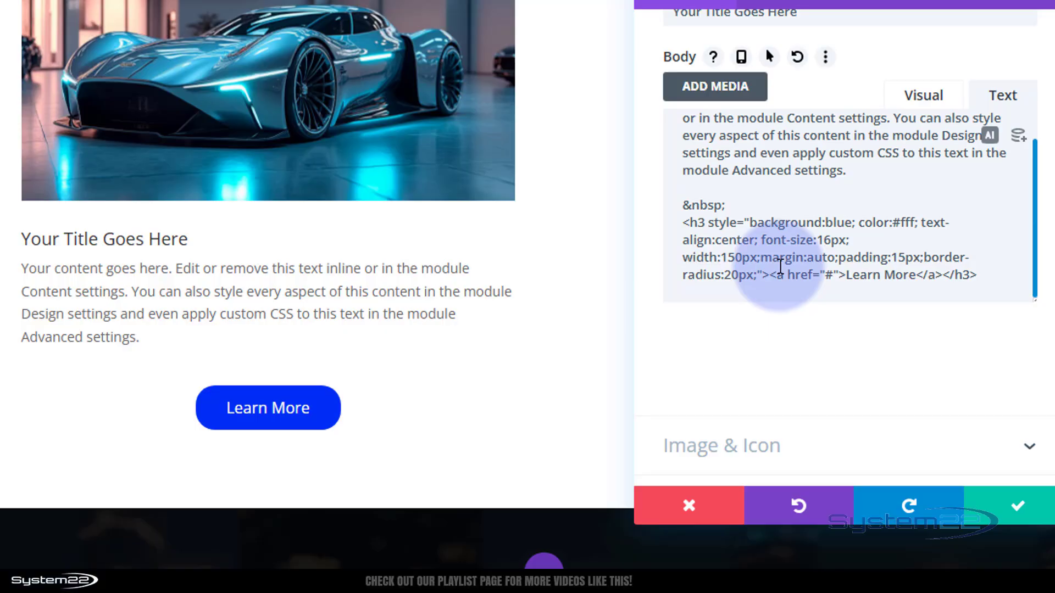
pyautogui.write('text-')
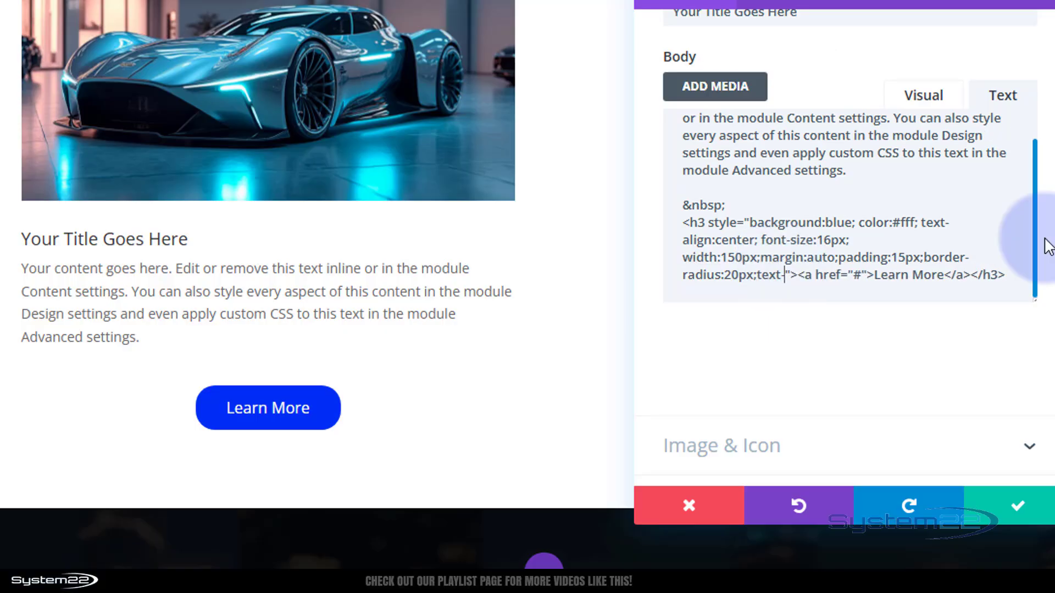
pyautogui.write('transform')
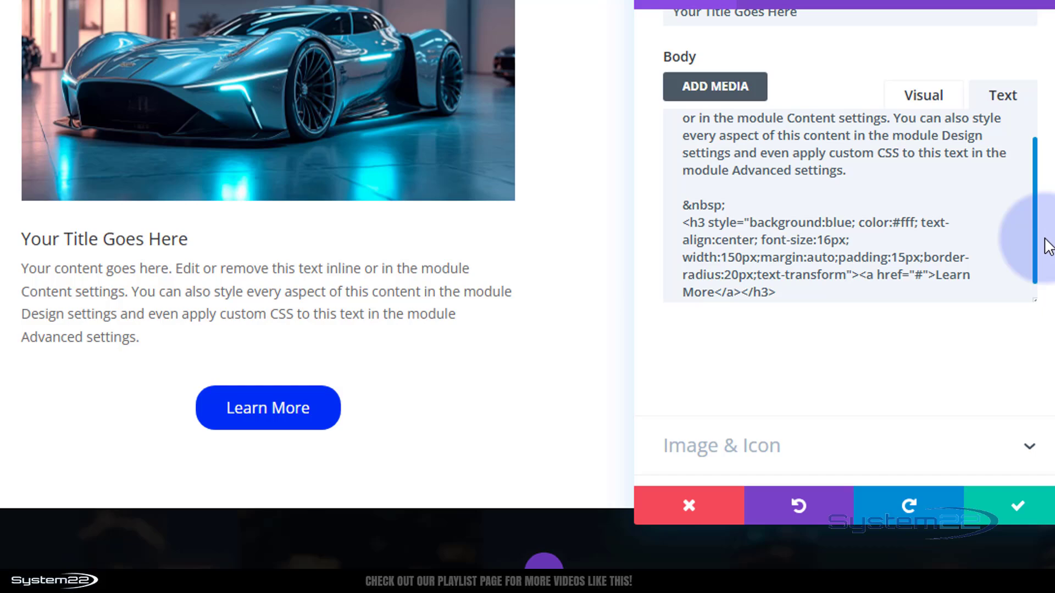
pyautogui.write(':uppe')
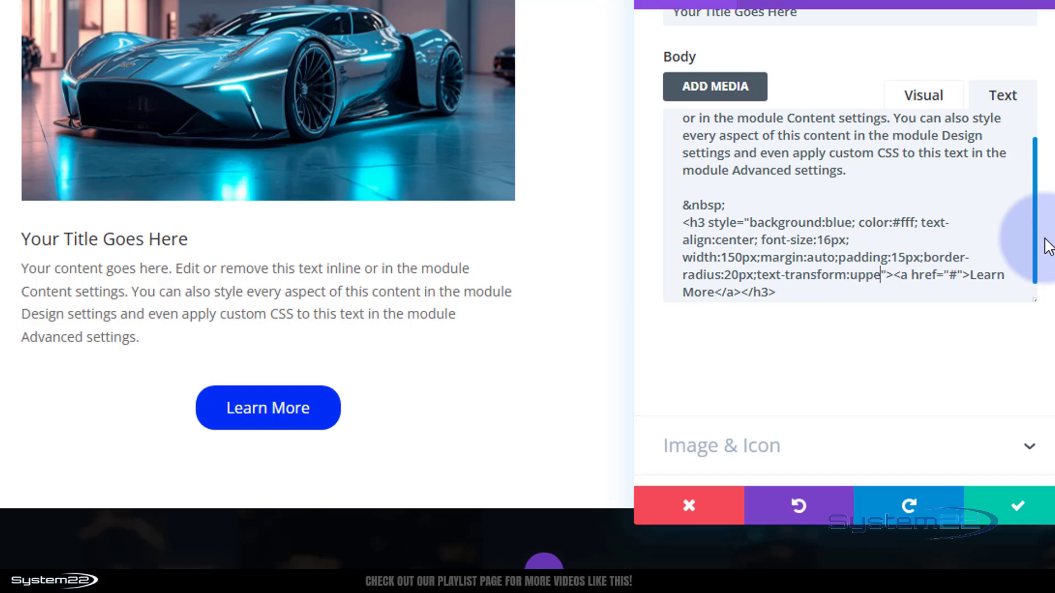
pyautogui.write('rcase')
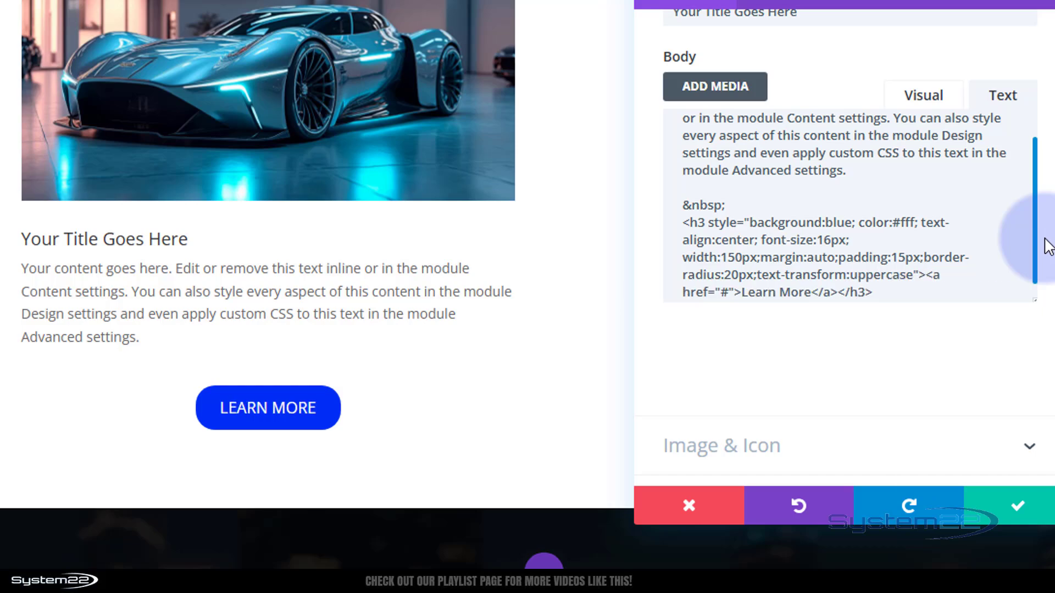
pyautogui.write(';')
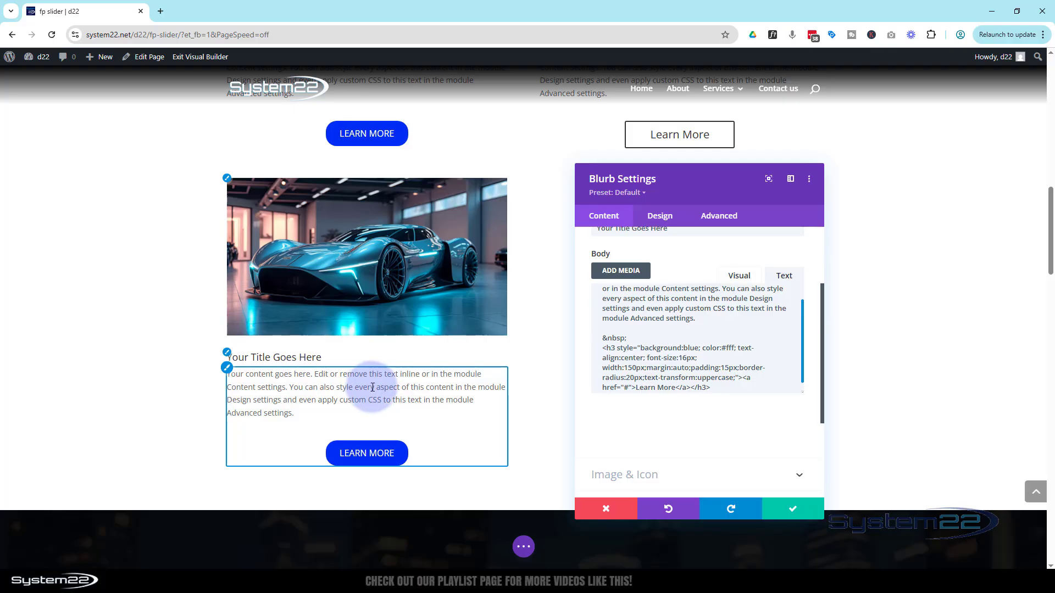
# End the text-transform declaration in the h3 inline style with a semicolon and save the blurb's settings
pyautogui.click(791, 511)
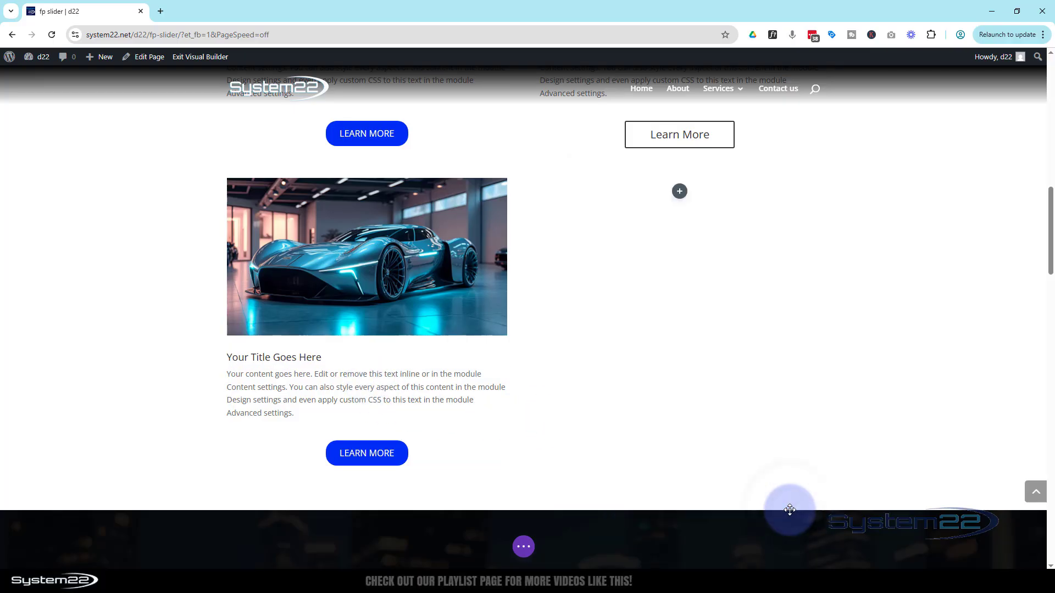
# Insert a Blurb module in the empty column beside the blue car blurb
pyautogui.scroll(3, 733, 432)
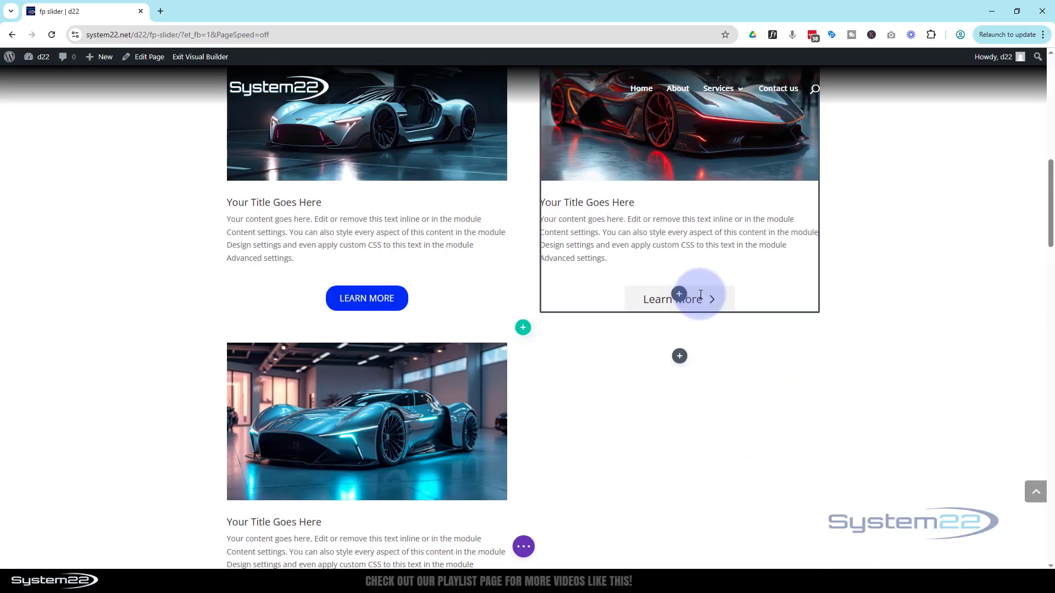
pyautogui.scroll(-1, 835, 357)
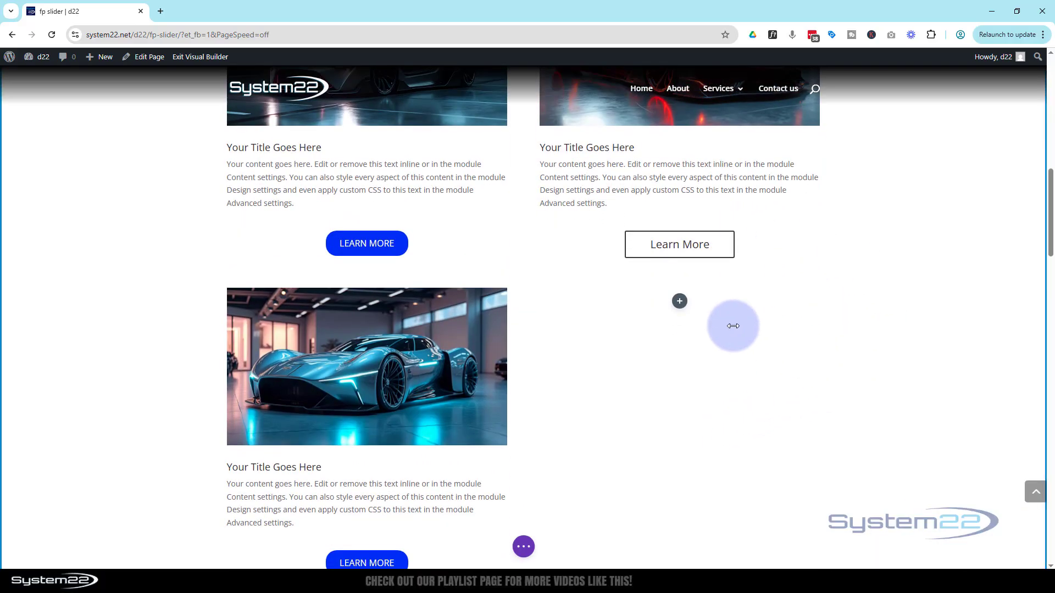
pyautogui.click(677, 302)
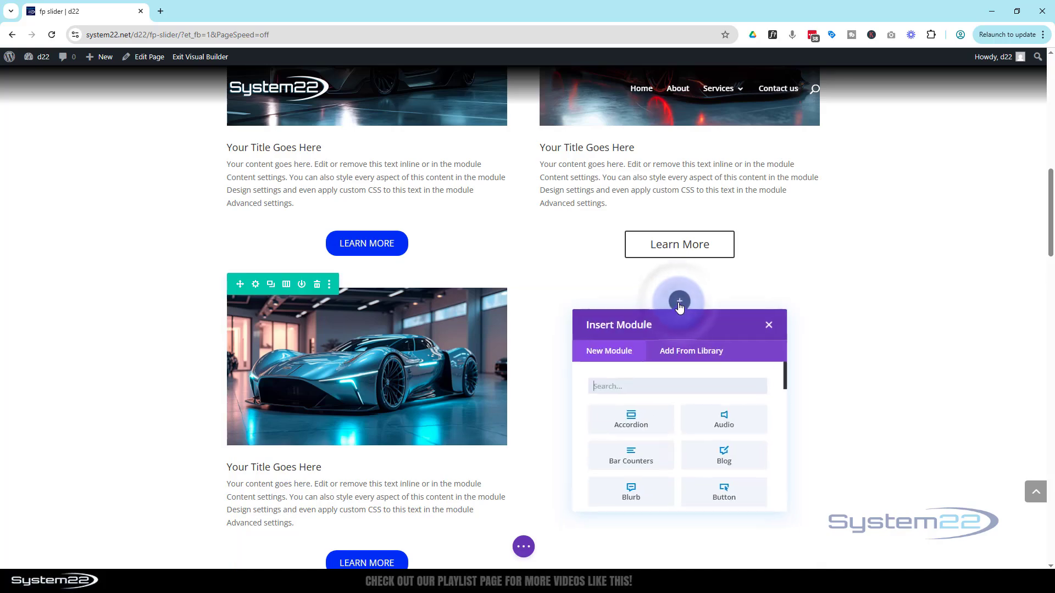
pyautogui.scroll(-3, 665, 357)
pyautogui.scroll(1, 656, 382)
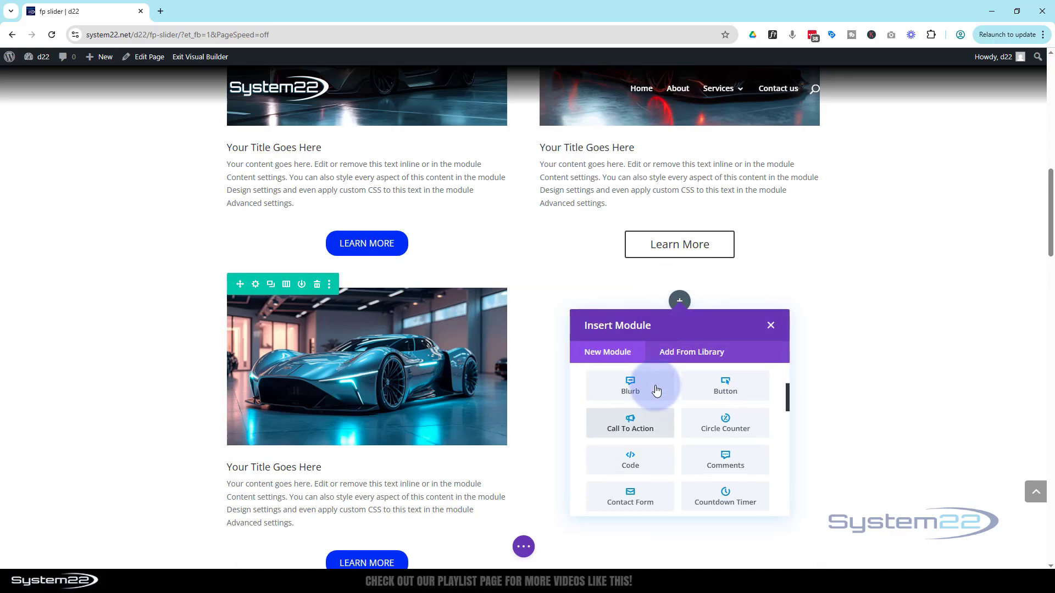
pyautogui.click(648, 390)
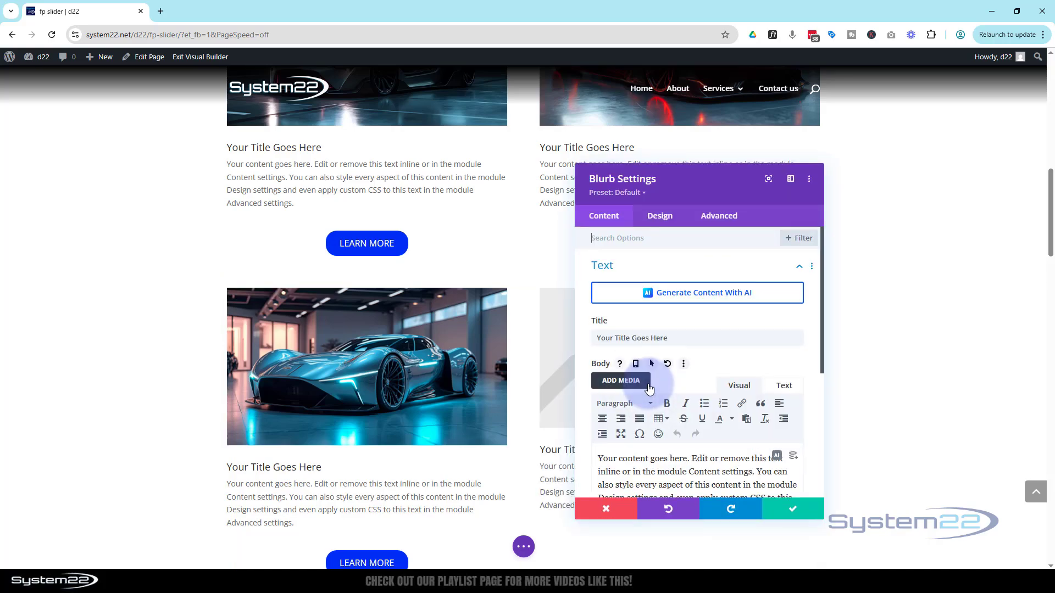
# Add the text "Learn More" below the new blurb's body paragraph, leaving a blank line between them
pyautogui.scroll(-2, 650, 389)
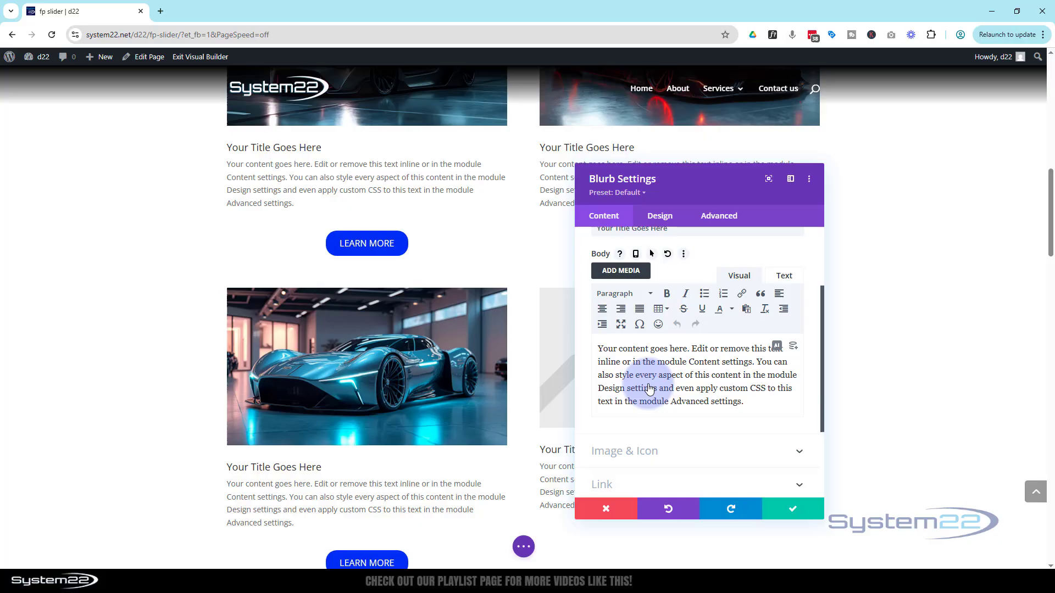
pyautogui.click(761, 406)
pyautogui.press('Return')
pyautogui.press('Return')
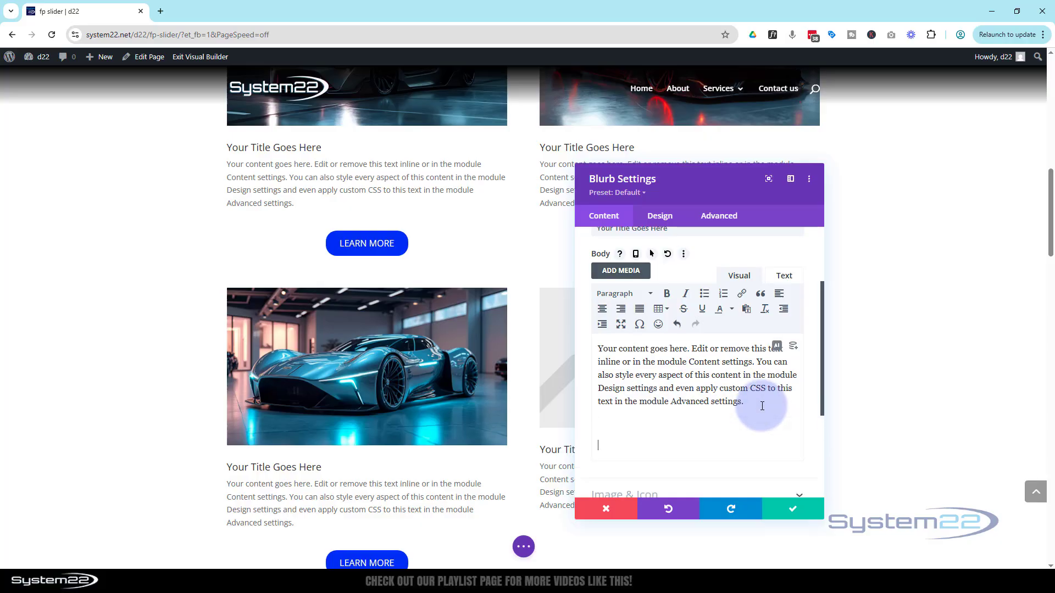
pyautogui.write('Learn More')
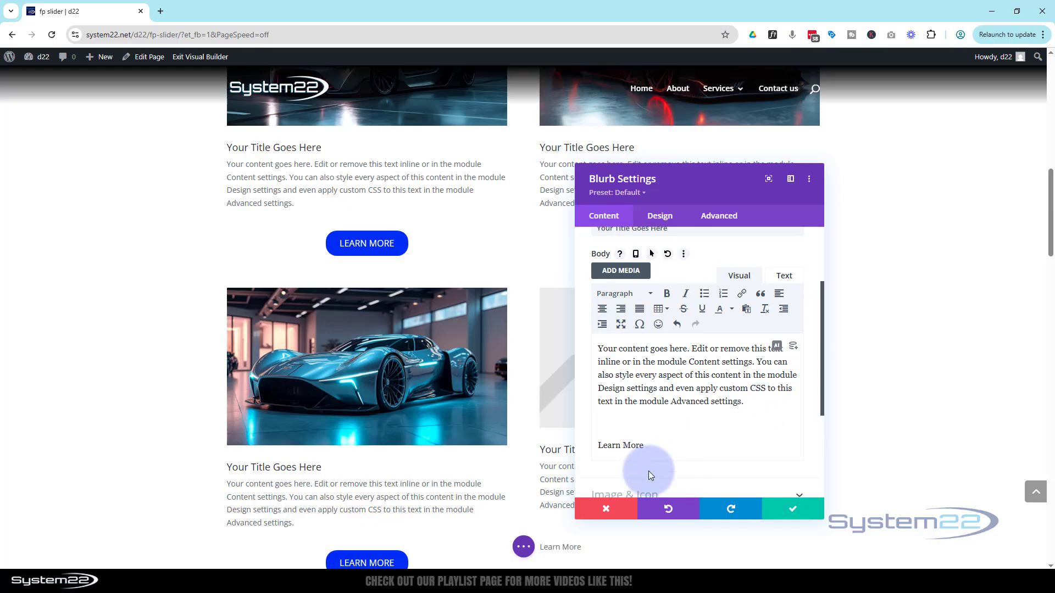
# Set the new blurb's image to the silver spaceship on a red nebula background from the media library
pyautogui.scroll(-2, 537, 401)
pyautogui.moveTo(696, 189); pyautogui.dragTo(343, 169)
pyautogui.scroll(-3, 184, 239)
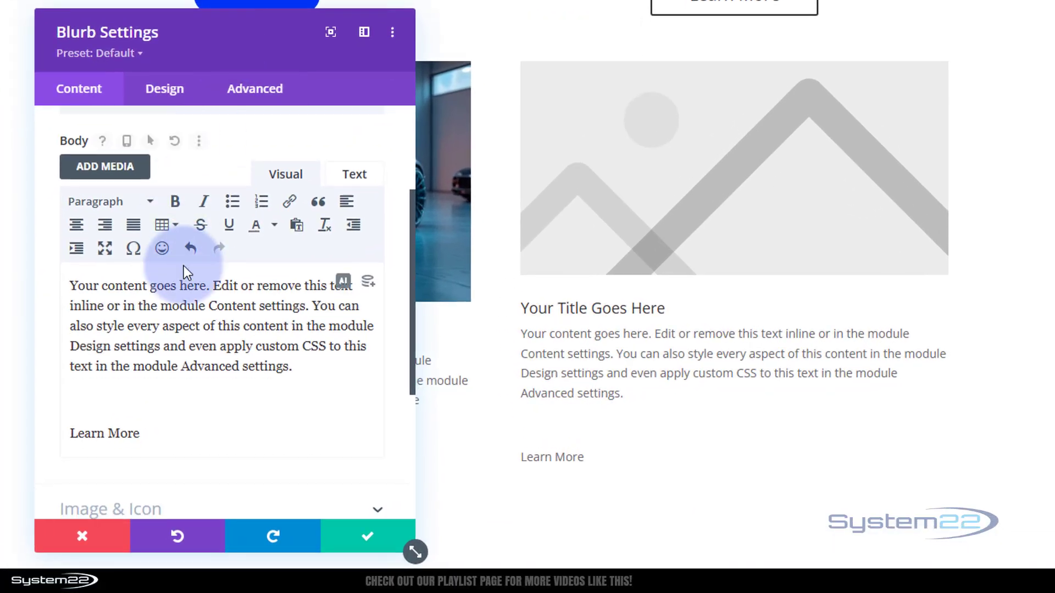
pyautogui.click(195, 346)
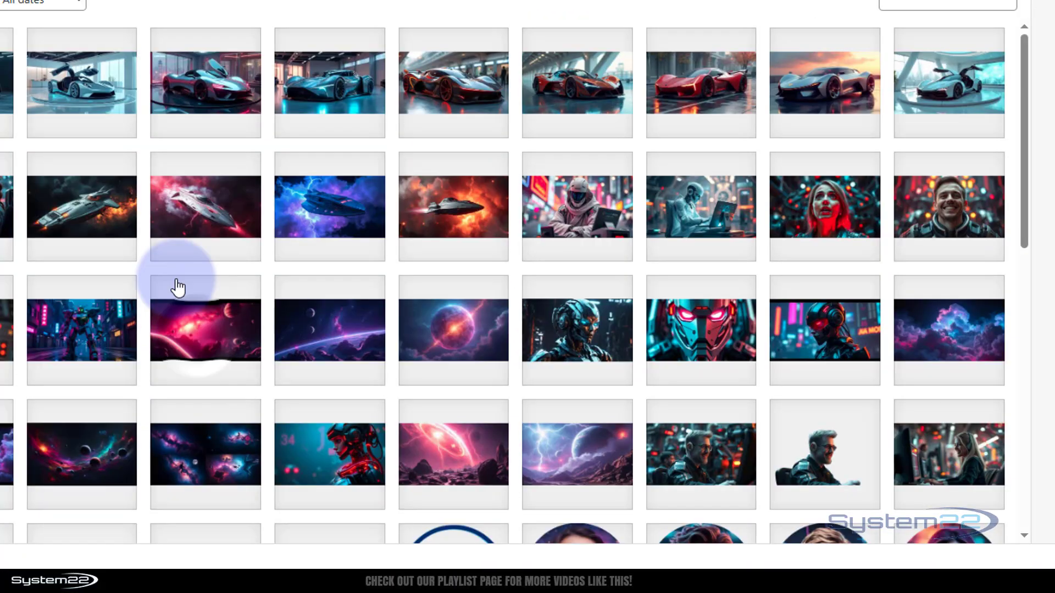
pyautogui.click(200, 220)
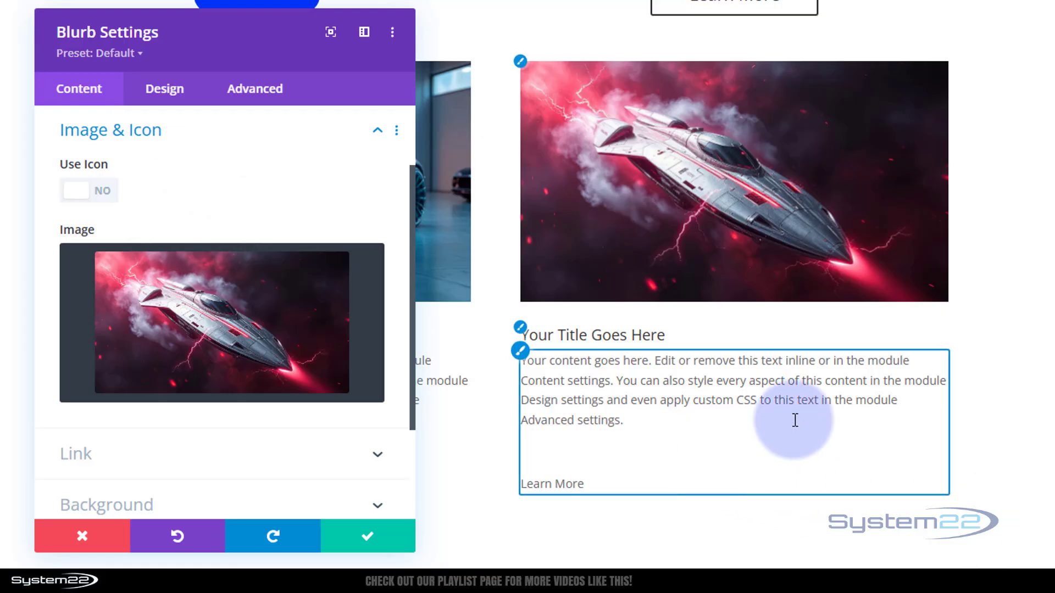
# Save the blurb's settings and the page, and exit the Visual Builder
pyautogui.scroll(-9, 1043, 261)
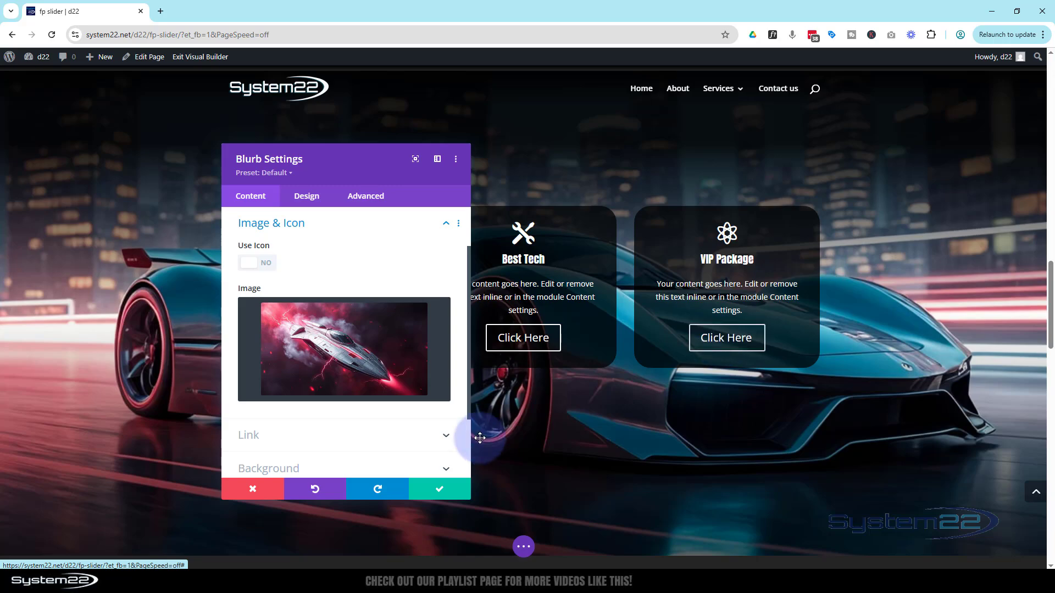
pyautogui.click(450, 496)
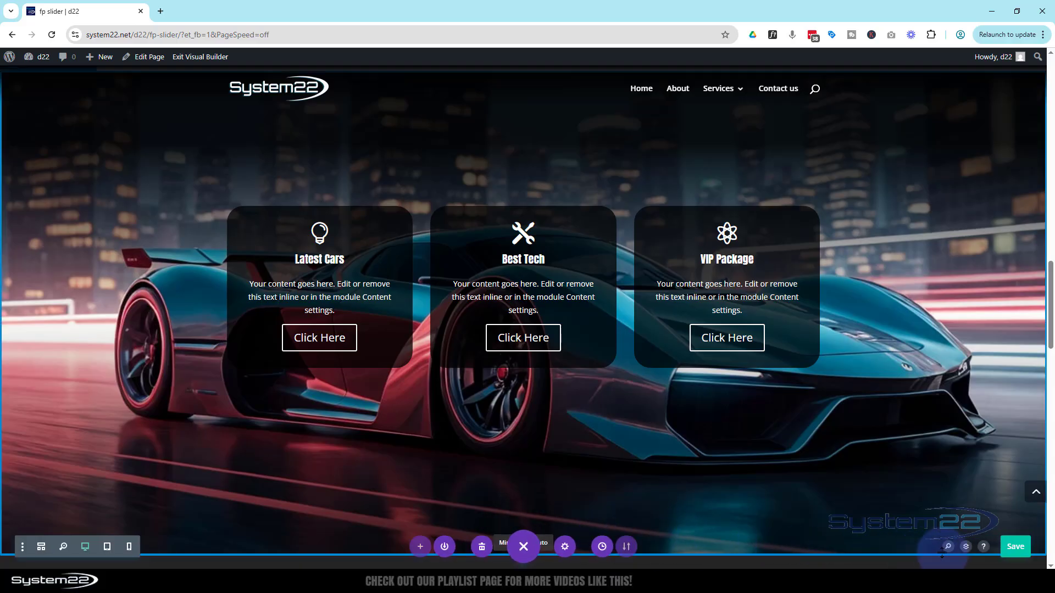
pyautogui.click(189, 59)
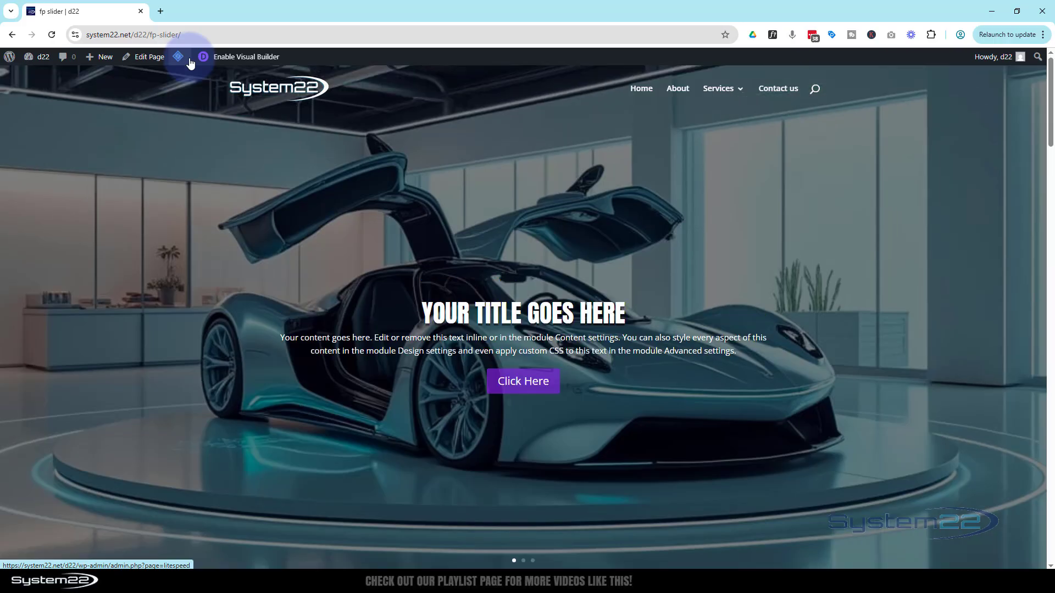
# Inspect the "Click Here" button under Best Tech on the live page and select its et_pb_button class name in the markup
pyautogui.scroll(-10, 257, 176)
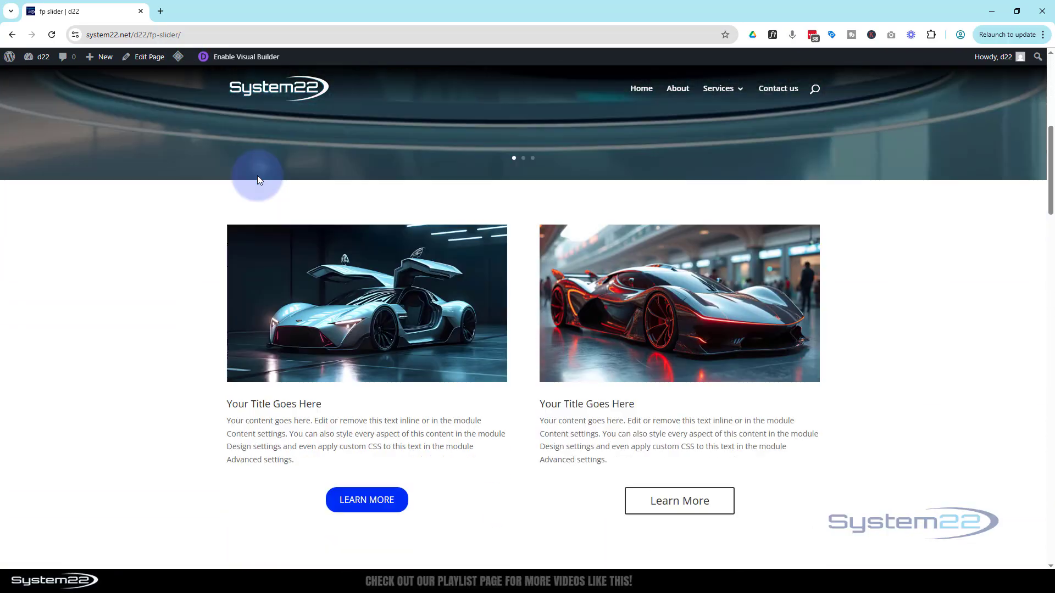
pyautogui.scroll(-8, 257, 173)
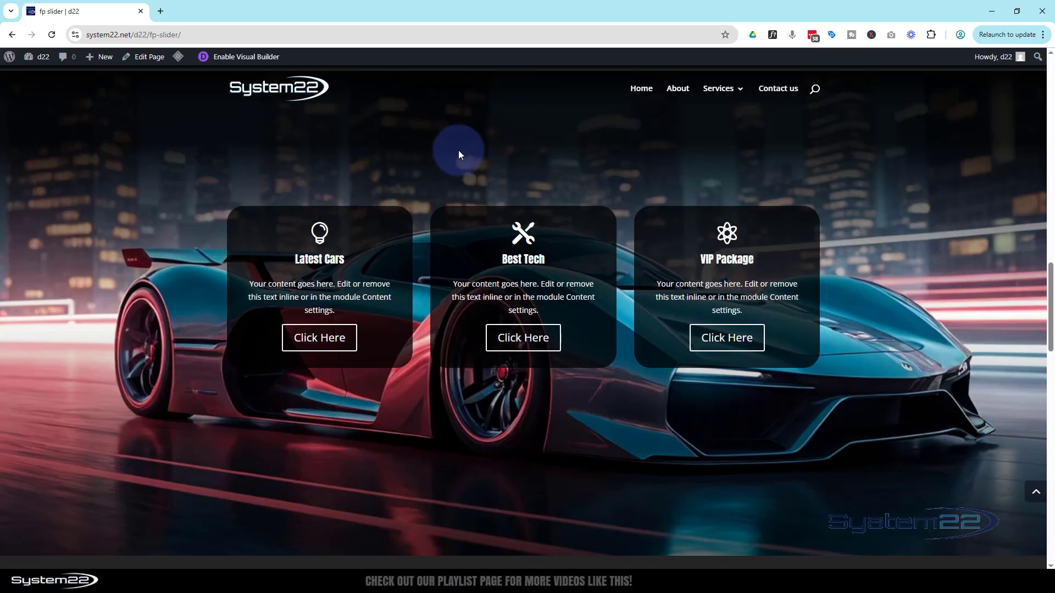
pyautogui.rightClick(529, 340)
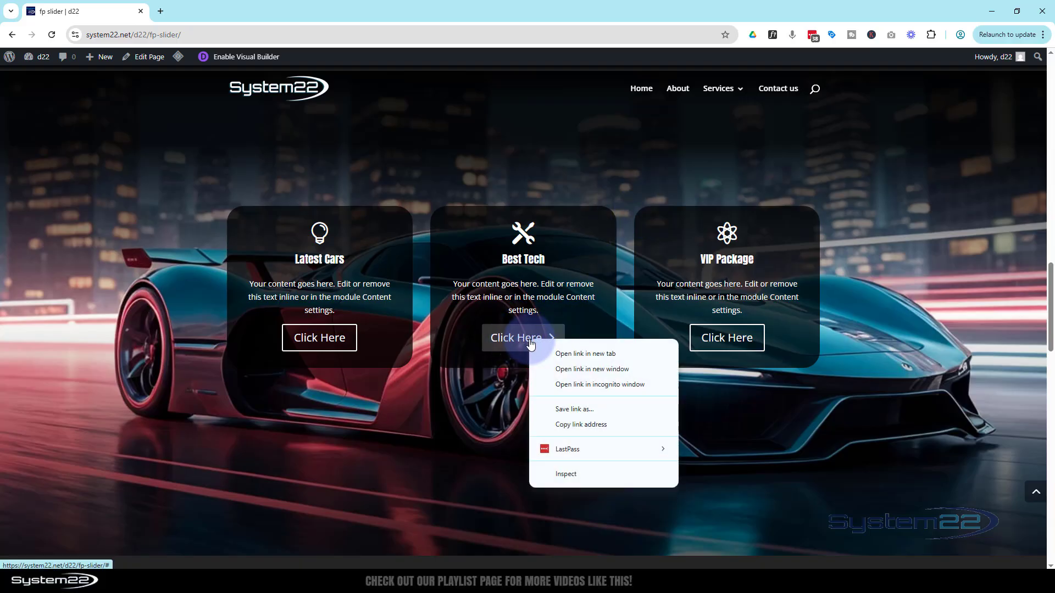
pyautogui.click(574, 473)
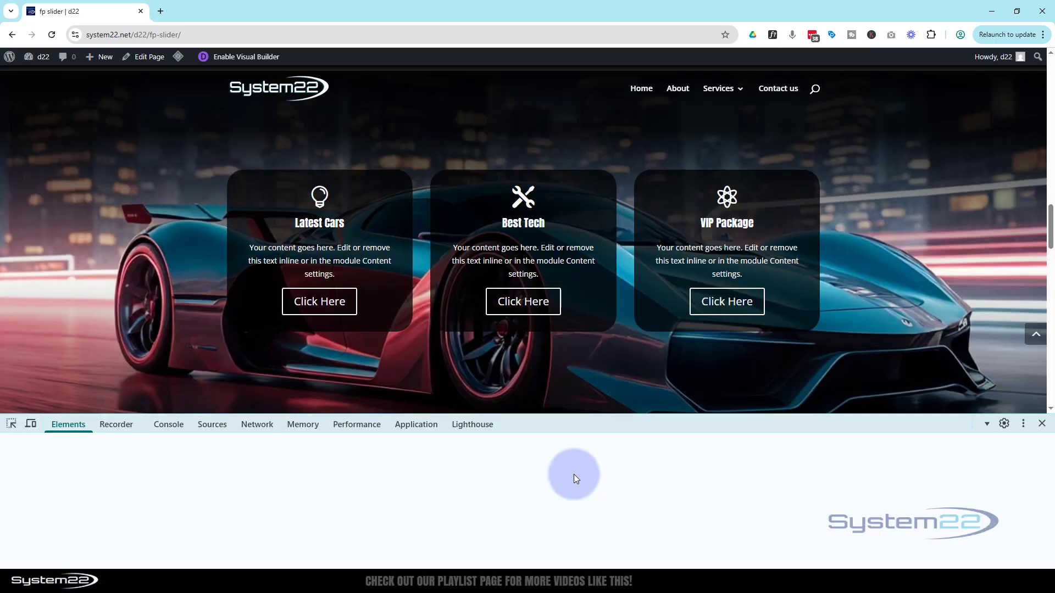
pyautogui.moveTo(577, 422); pyautogui.dragTo(578, 338)
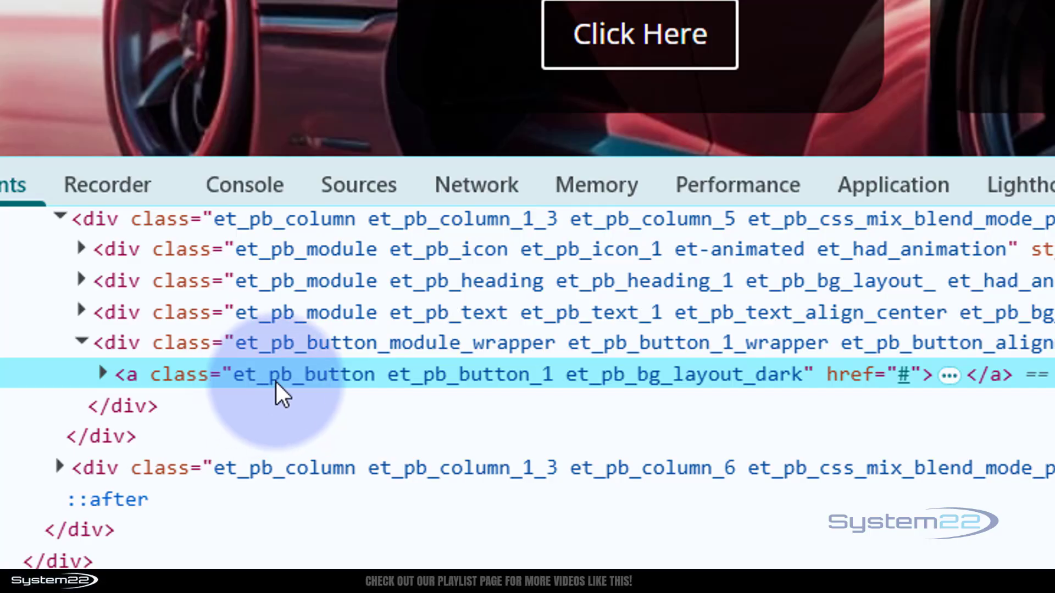
pyautogui.doubleClick(338, 376)
pyautogui.moveTo(376, 373); pyautogui.dragTo(236, 369)
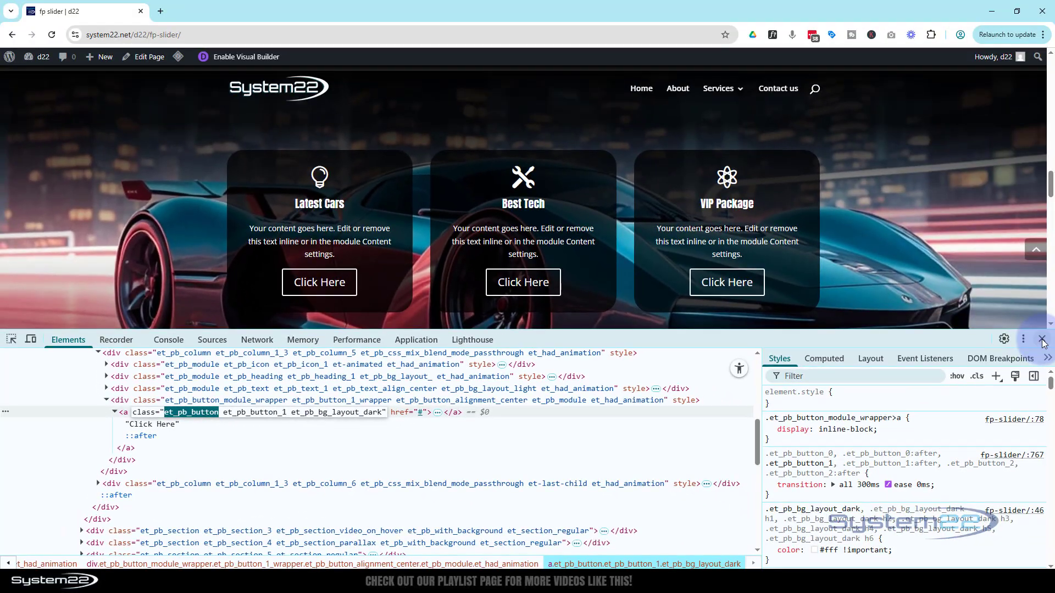
pyautogui.click(1046, 341)
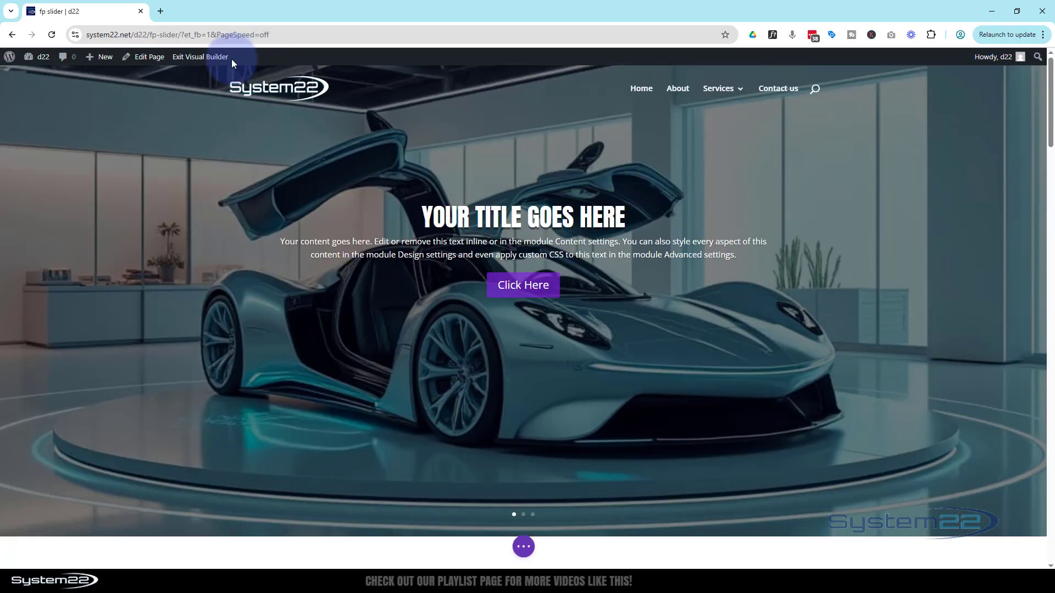
# Return to the Visual Builder and open the spaceship blurb's settings at its body text
pyautogui.scroll(-10, 220, 112)
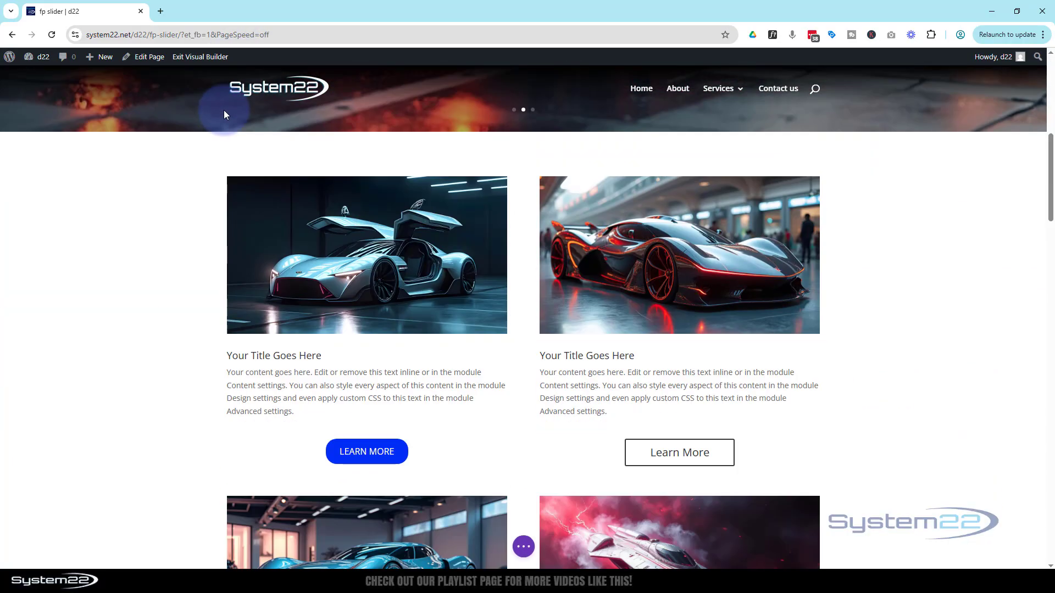
pyautogui.scroll(-4, 225, 107)
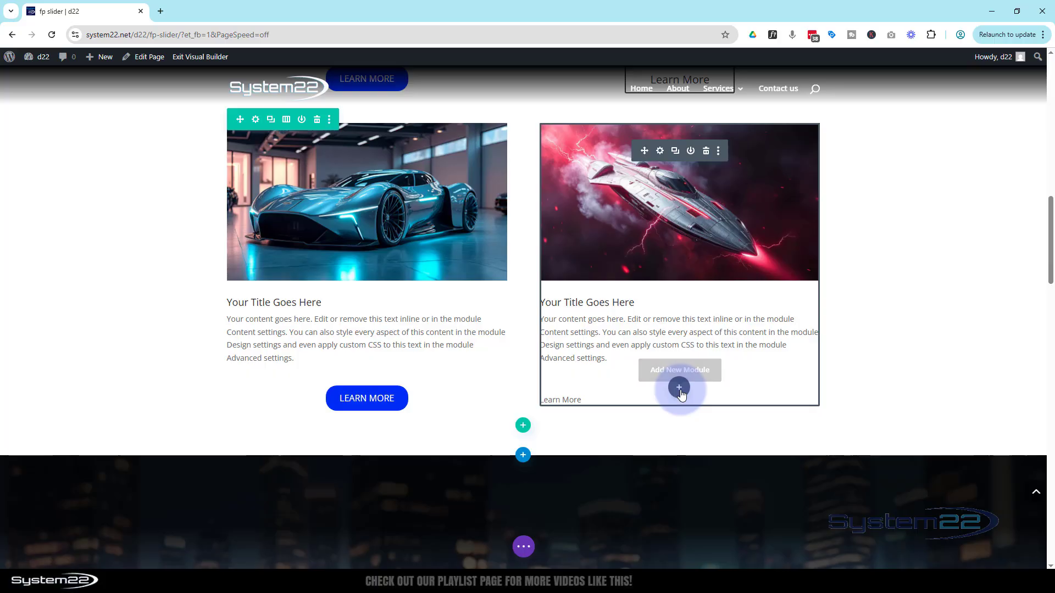
pyautogui.click(660, 152)
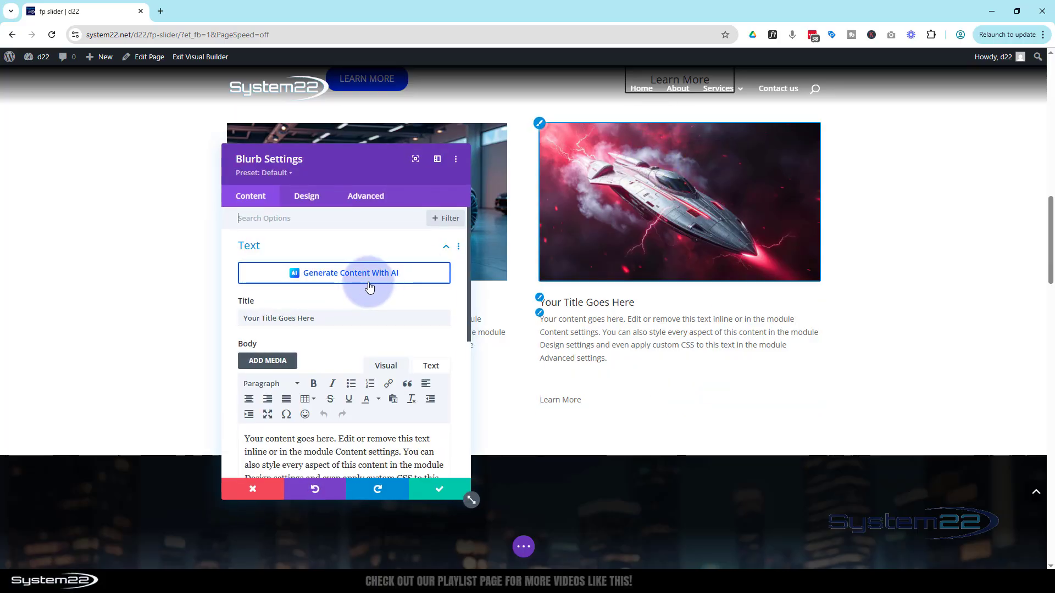
pyautogui.scroll(-2, 359, 318)
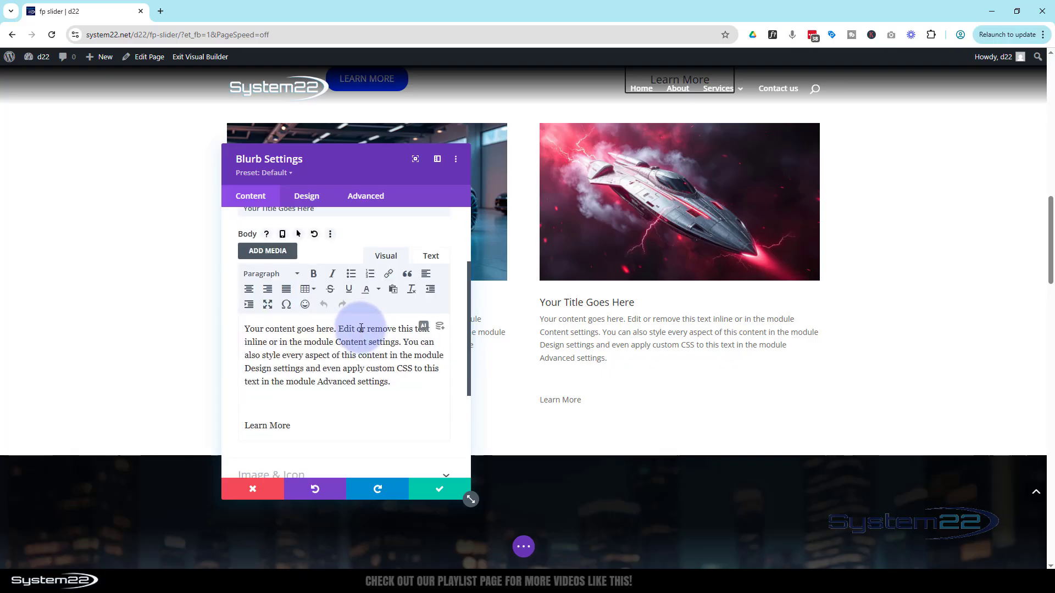
# Link the "Learn More" text in the spaceship blurb's body to #
pyautogui.click(290, 421)
pyautogui.moveTo(291, 428); pyautogui.dragTo(245, 427)
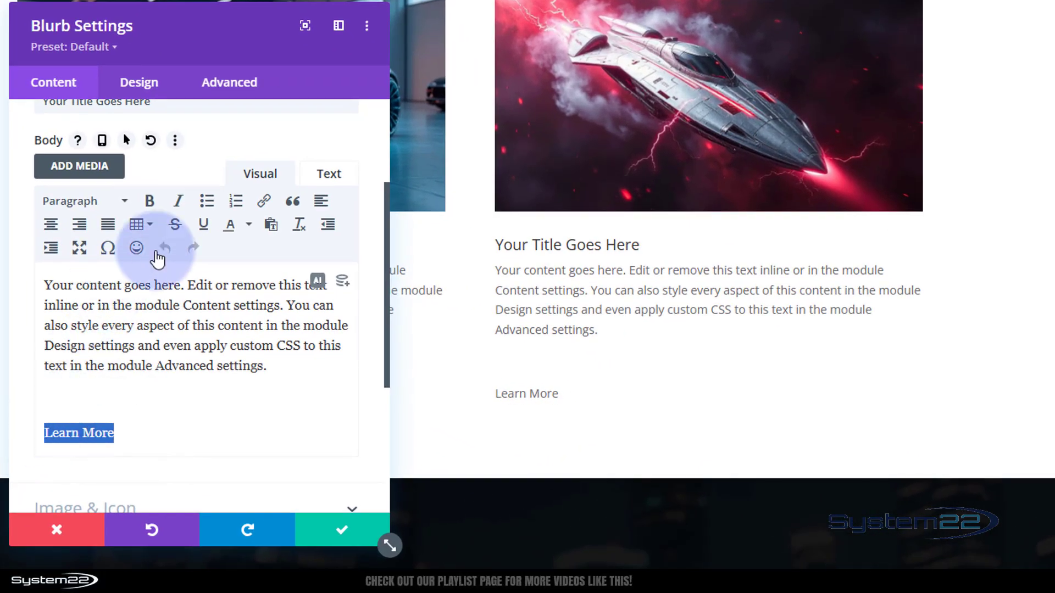
pyautogui.click(264, 200)
pyautogui.write('#')
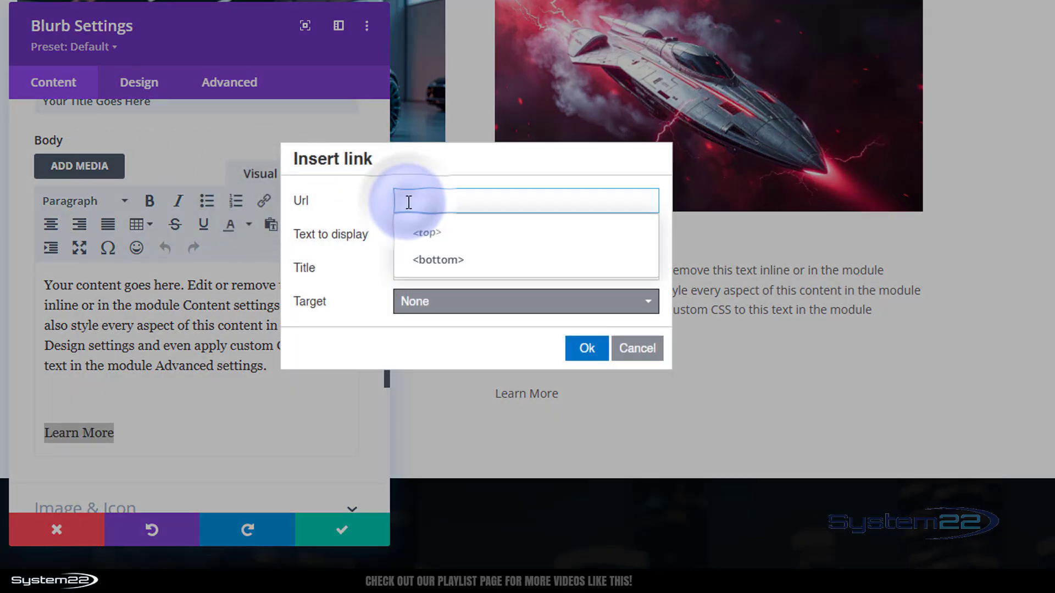
pyautogui.click(587, 352)
# Format the linked "Learn More" text as Heading 3
pyautogui.click(119, 434)
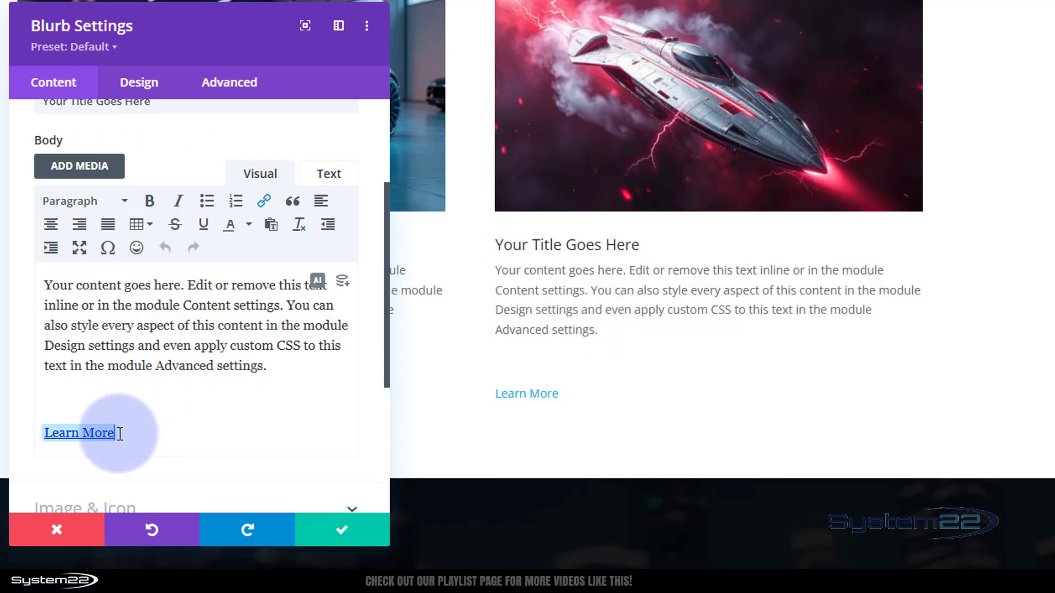
pyautogui.moveTo(119, 434); pyautogui.dragTo(44, 432)
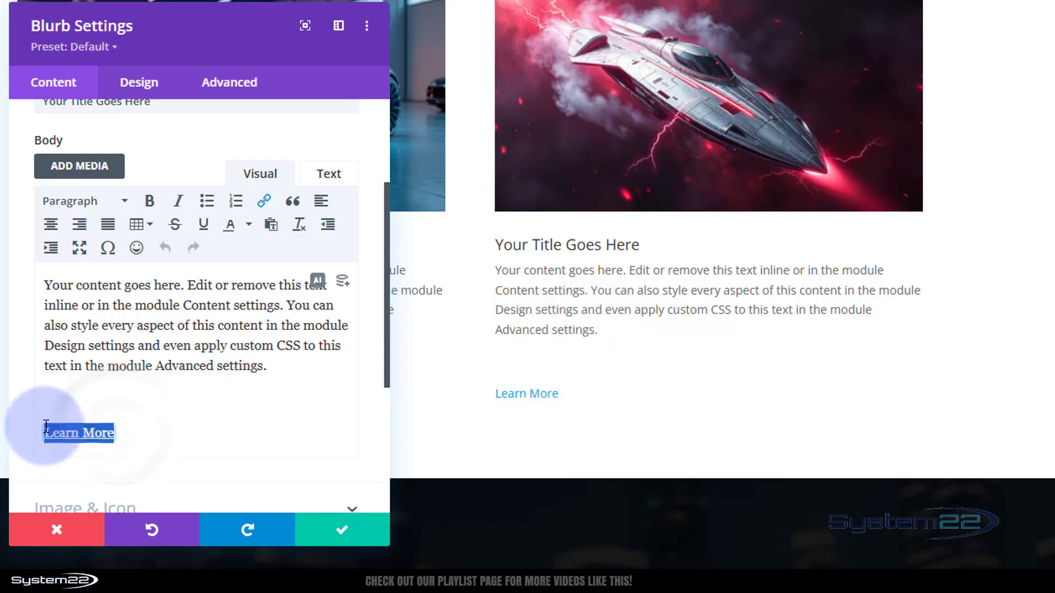
pyautogui.click(90, 203)
pyautogui.click(101, 331)
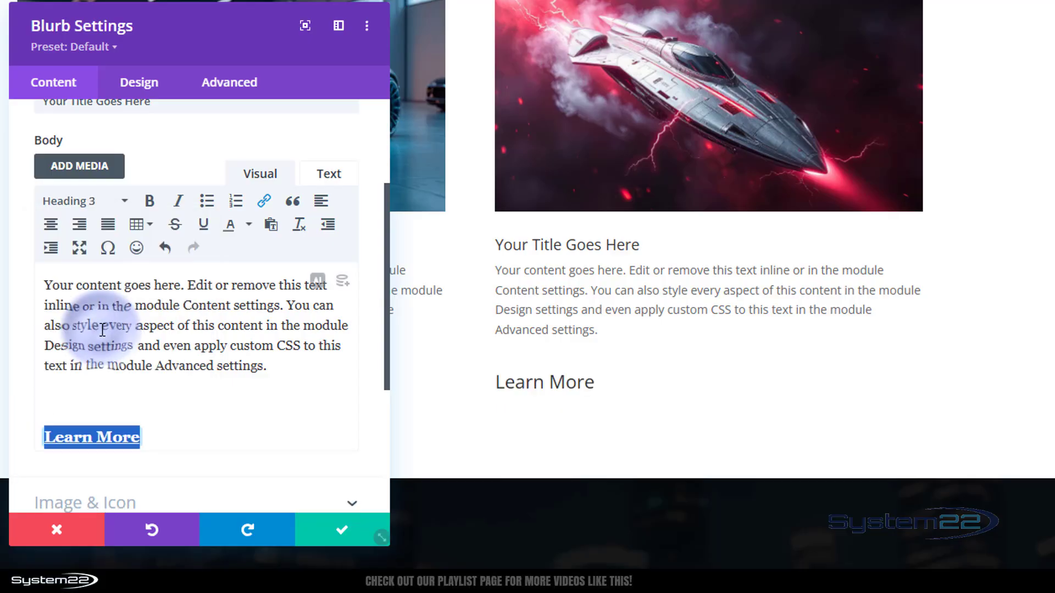
# Add class="et_pb_button" to the Learn More h3 tag in the spaceship blurb's body HTML and save the blurb settings
pyautogui.click(329, 174)
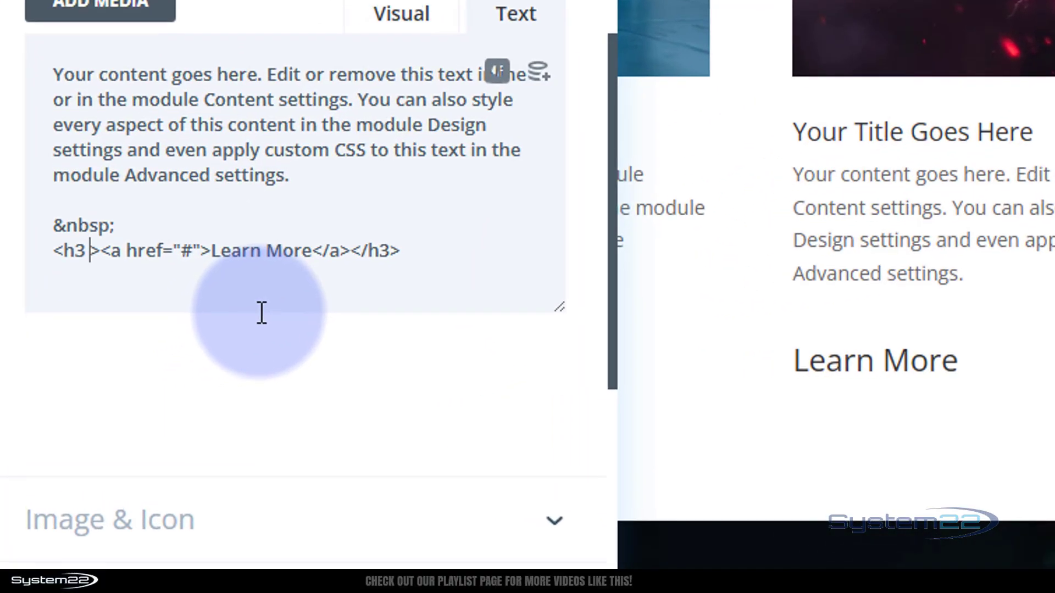
pyautogui.write('class')
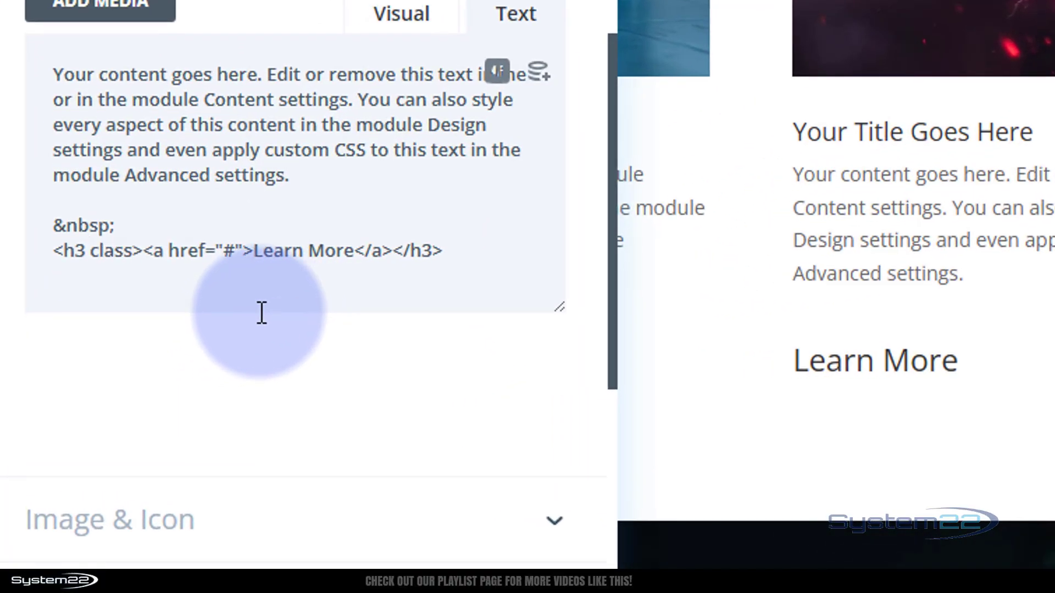
pyautogui.write('=""')
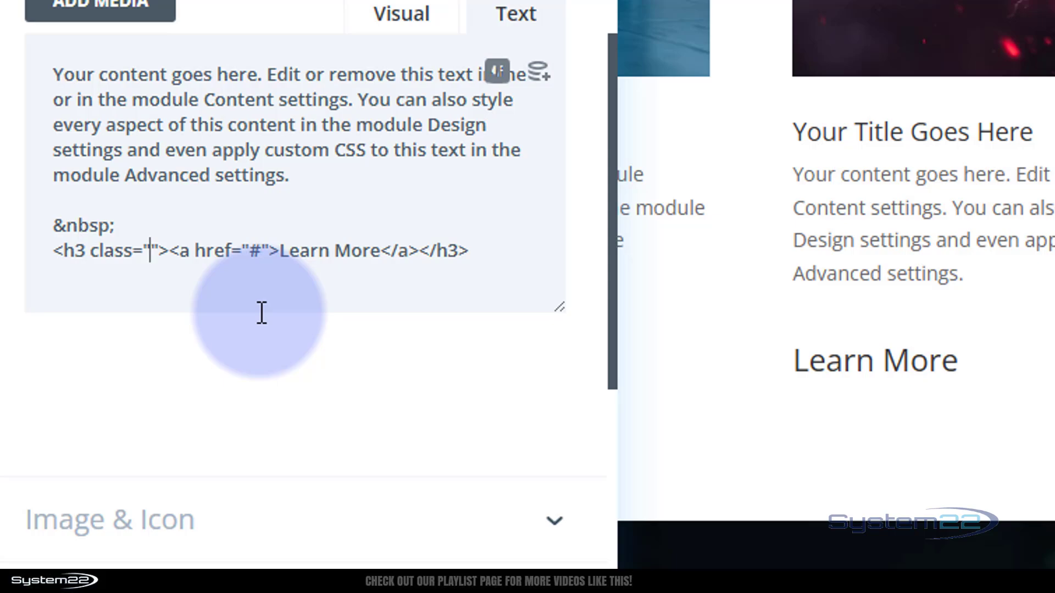
pyautogui.write('et_pb_button')
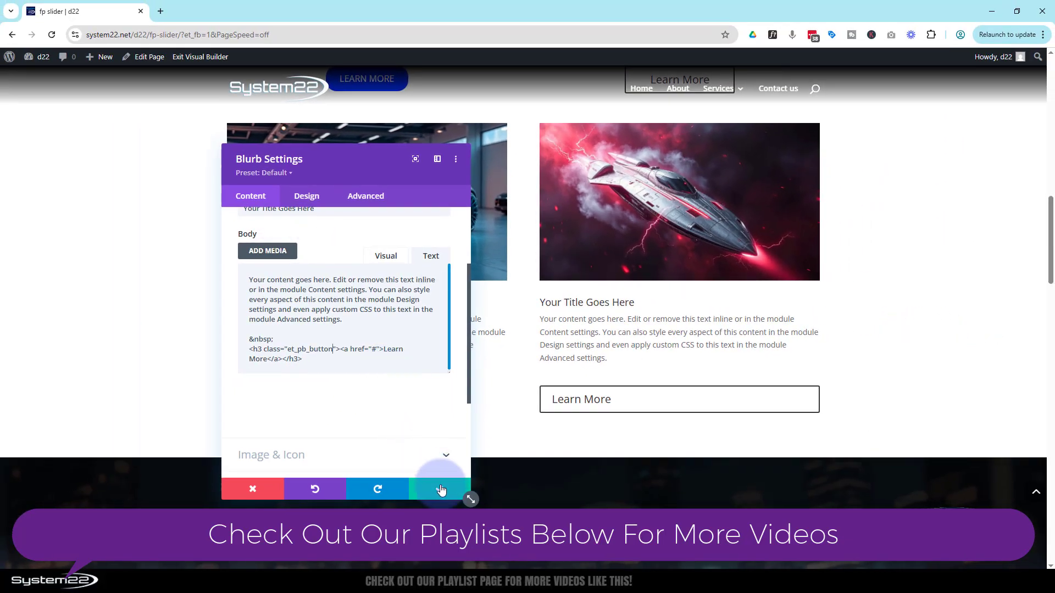
pyautogui.click(442, 490)
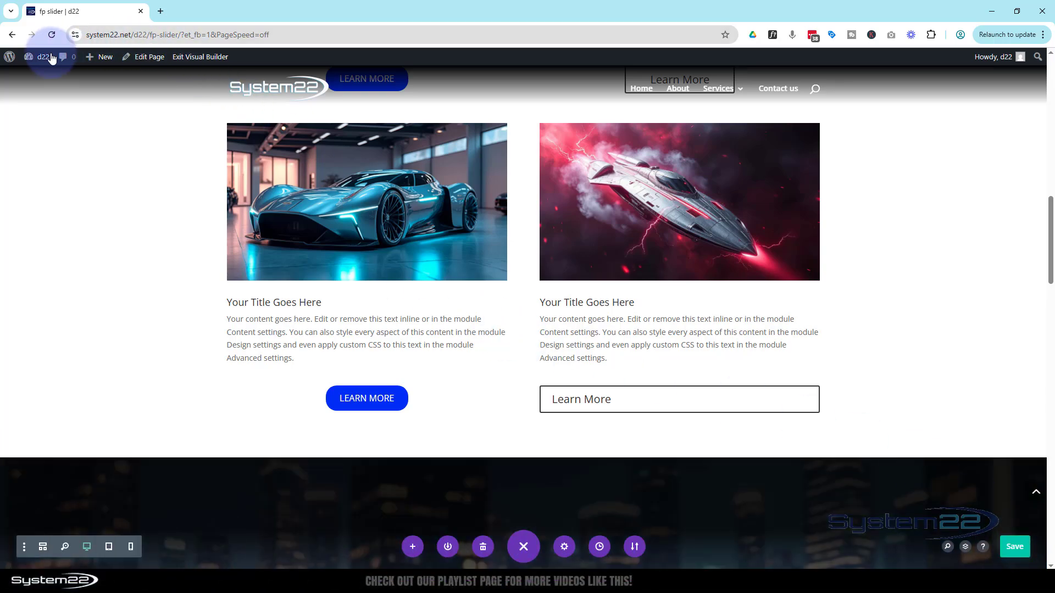
# Open the WordPress dashboard separately from the builder and go to the theme customizer's Buttons Style settings
pyautogui.moveTo(34, 60)
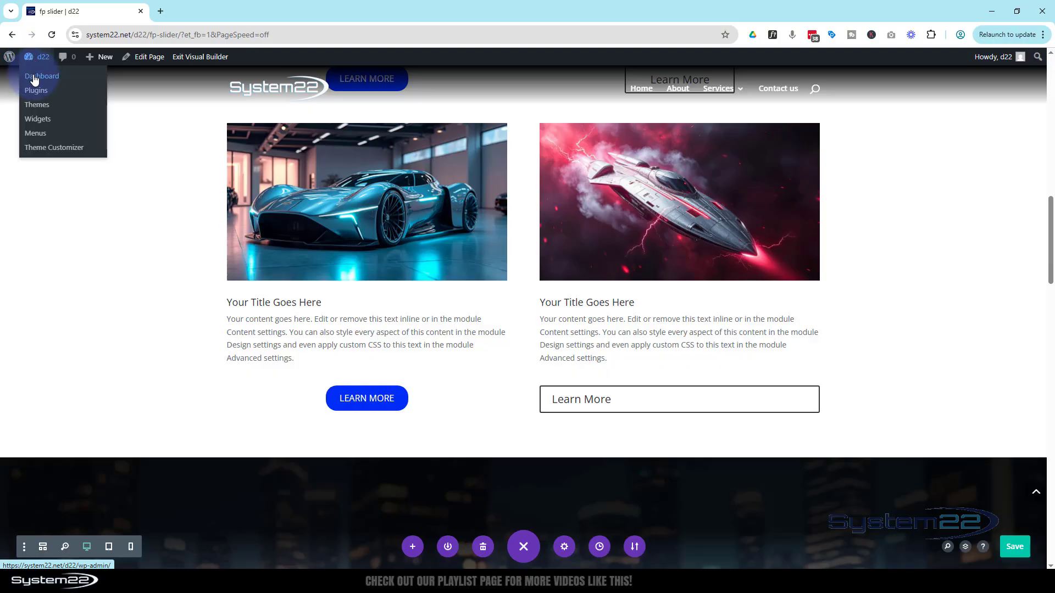
pyautogui.click(199, 14)
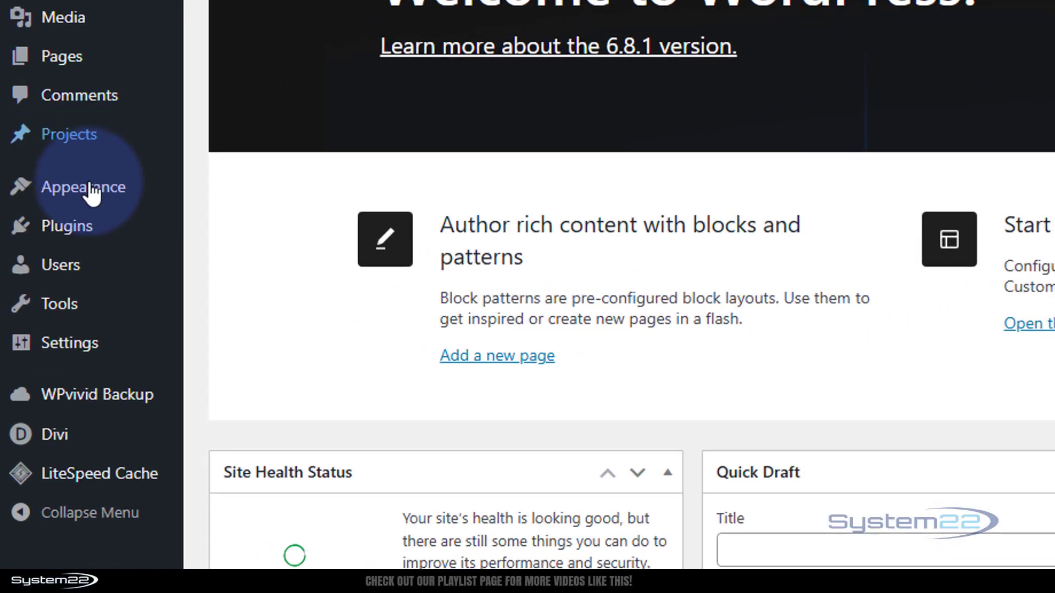
pyautogui.moveTo(41, 243)
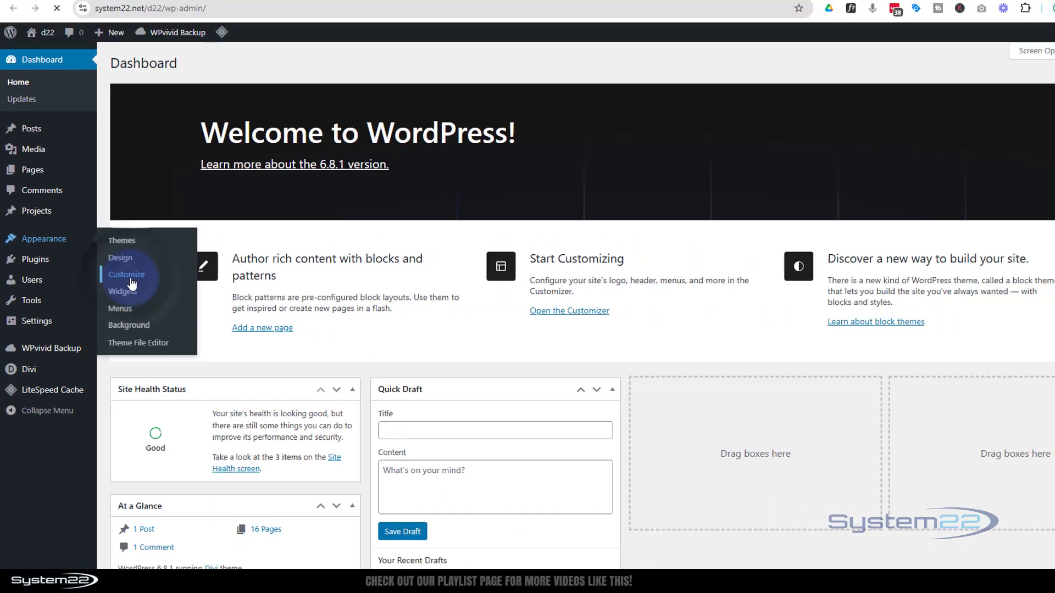
pyautogui.click(261, 251)
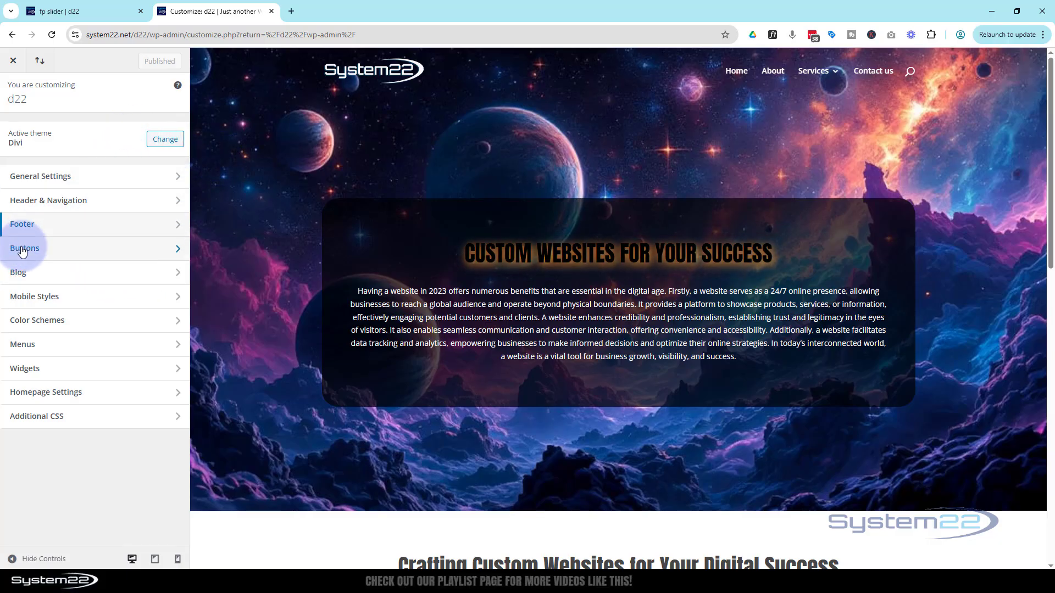
pyautogui.click(120, 251)
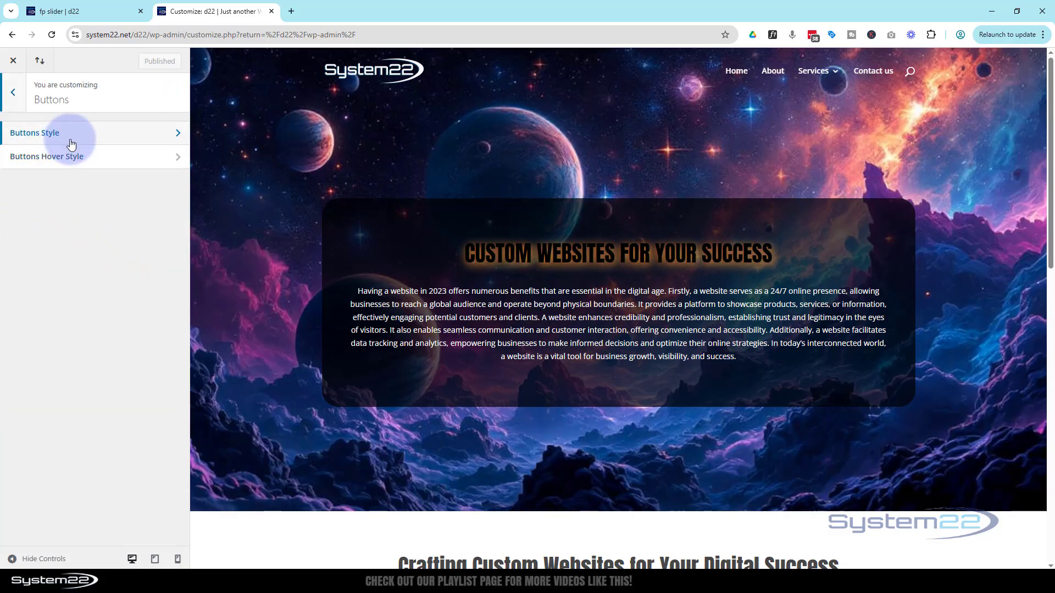
pyautogui.click(108, 133)
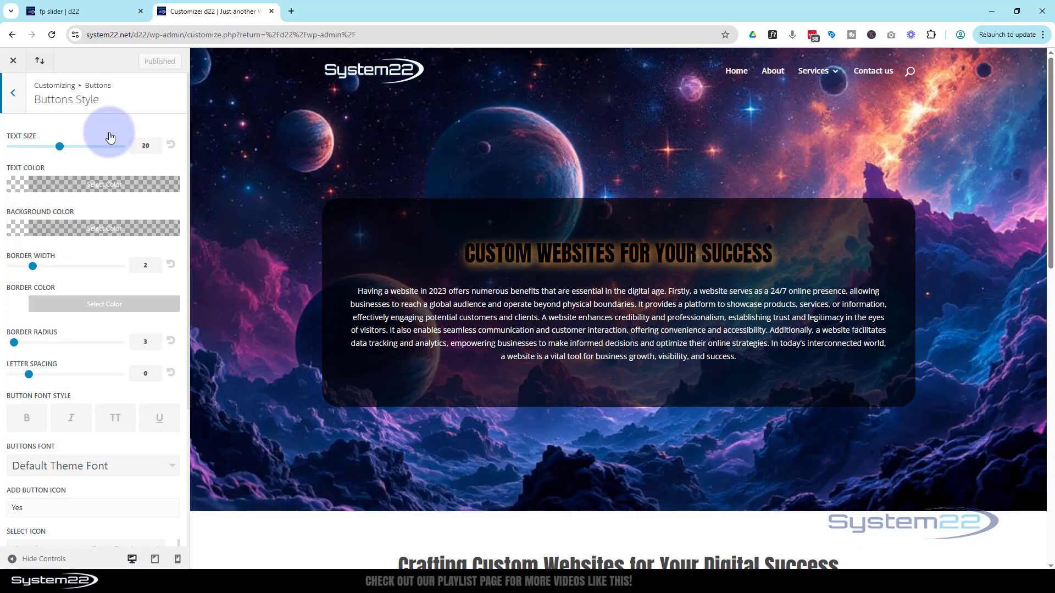
# Set the default button text color to white (#ffffff) and the button background color to purple
pyautogui.click(91, 184)
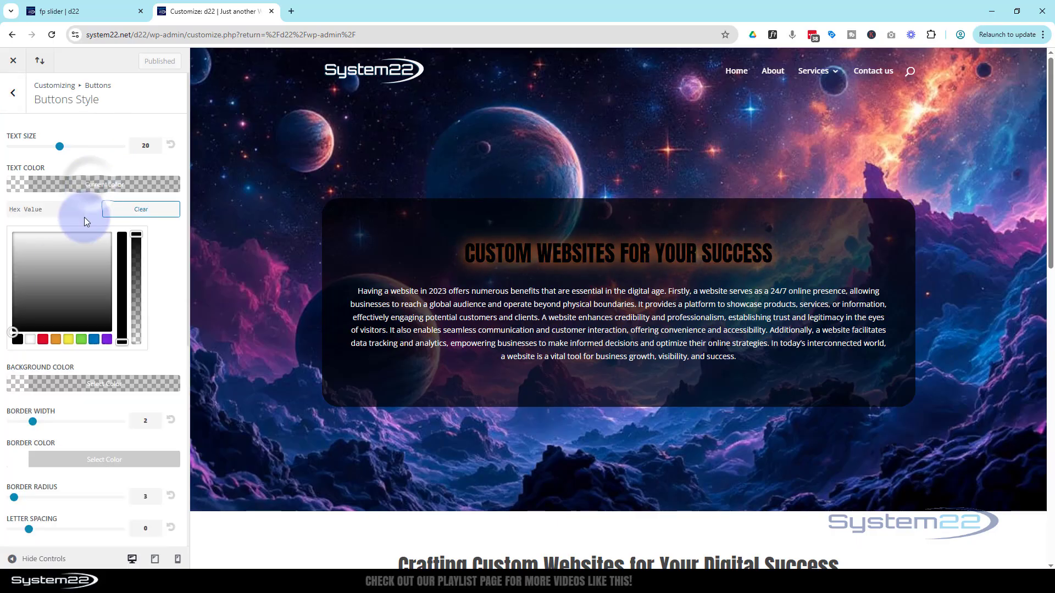
pyautogui.click(32, 340)
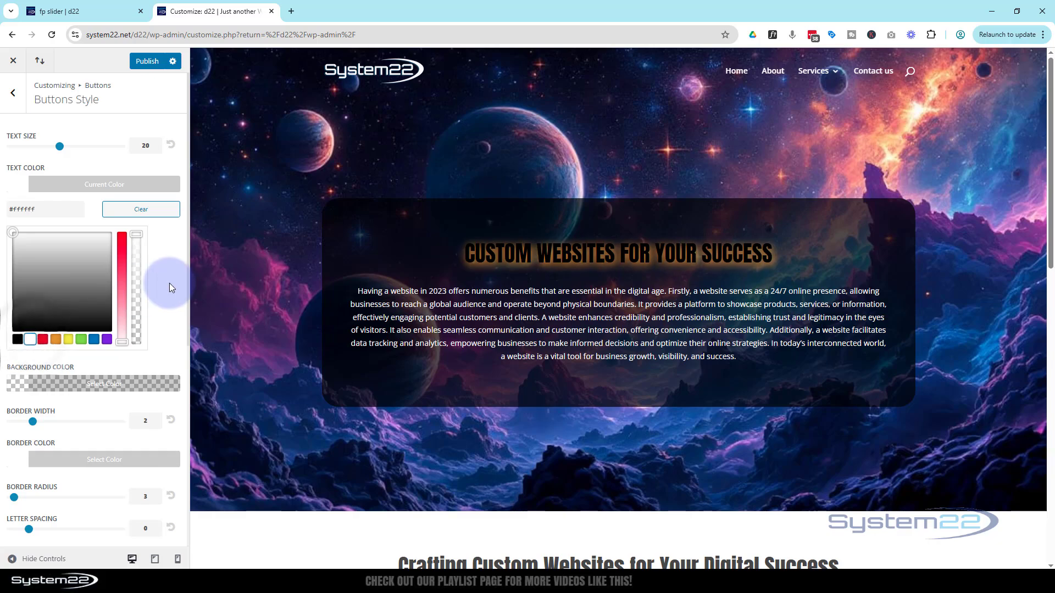
pyautogui.scroll(-2, 167, 278)
pyautogui.click(110, 274)
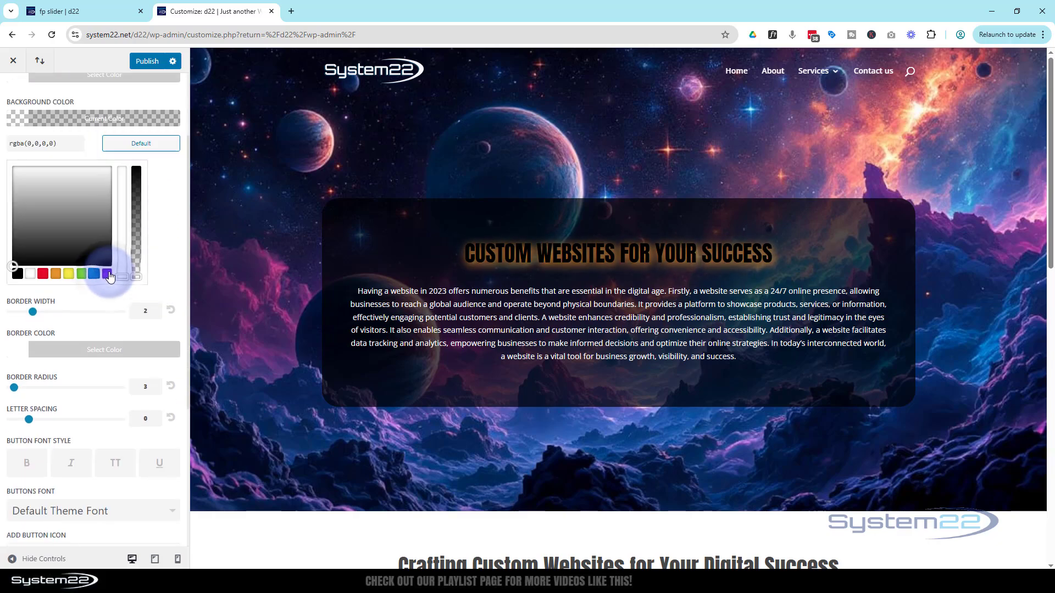
pyautogui.click(107, 273)
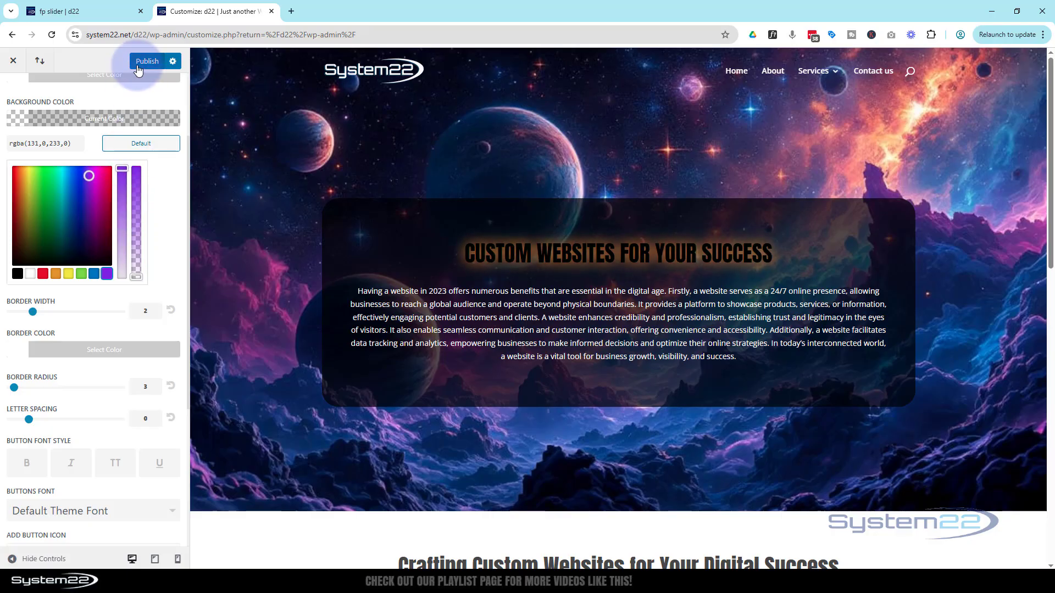
pyautogui.scroll(2, 64, 104)
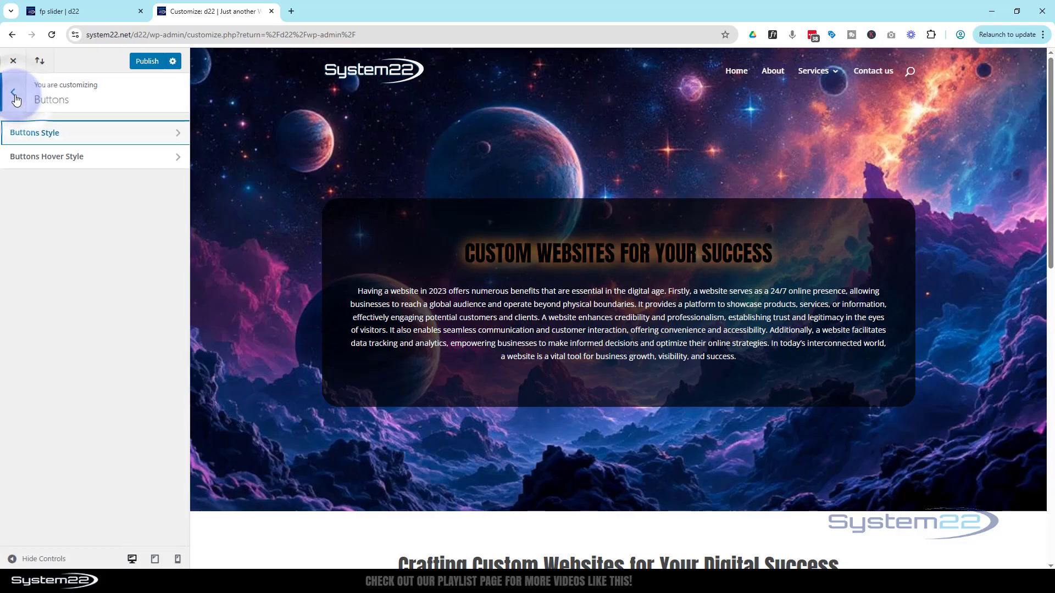
# Set the button hover style to white text and a blue background, rgba(12,113,195,0.2), and publish the customizer changes
pyautogui.click(87, 158)
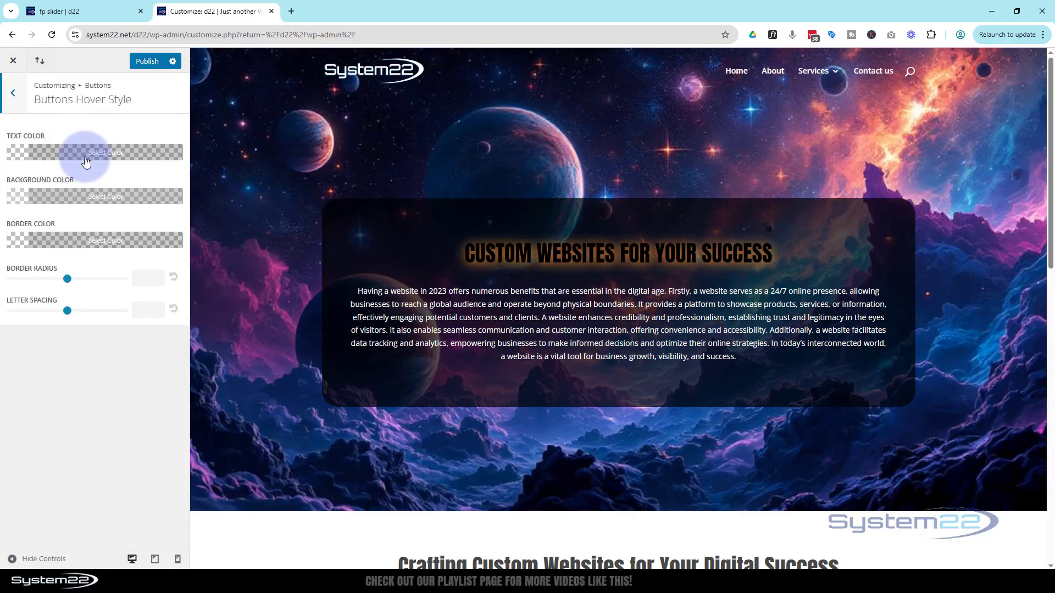
pyautogui.click(87, 153)
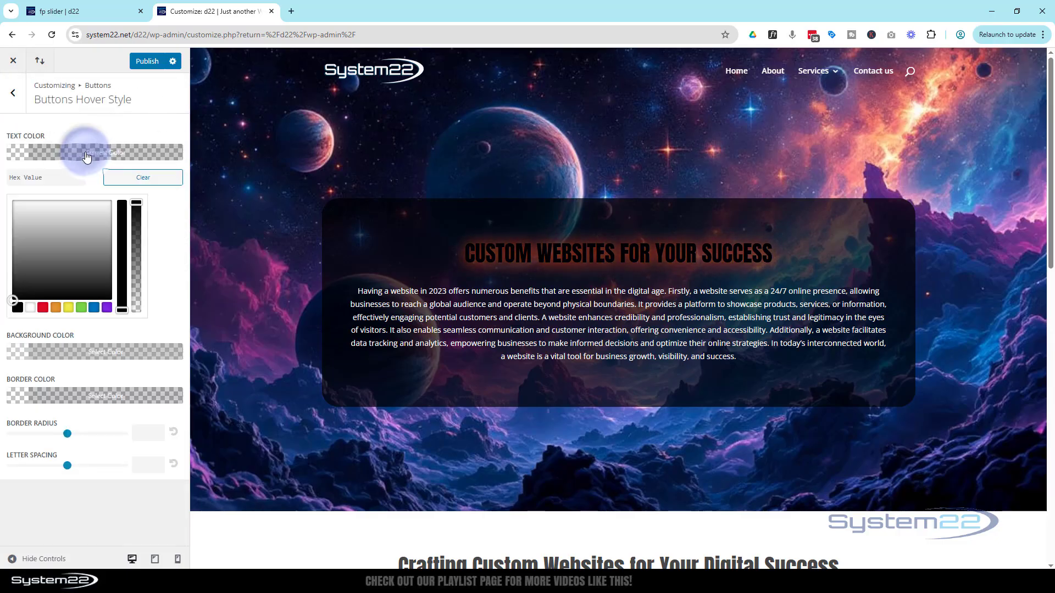
pyautogui.click(30, 307)
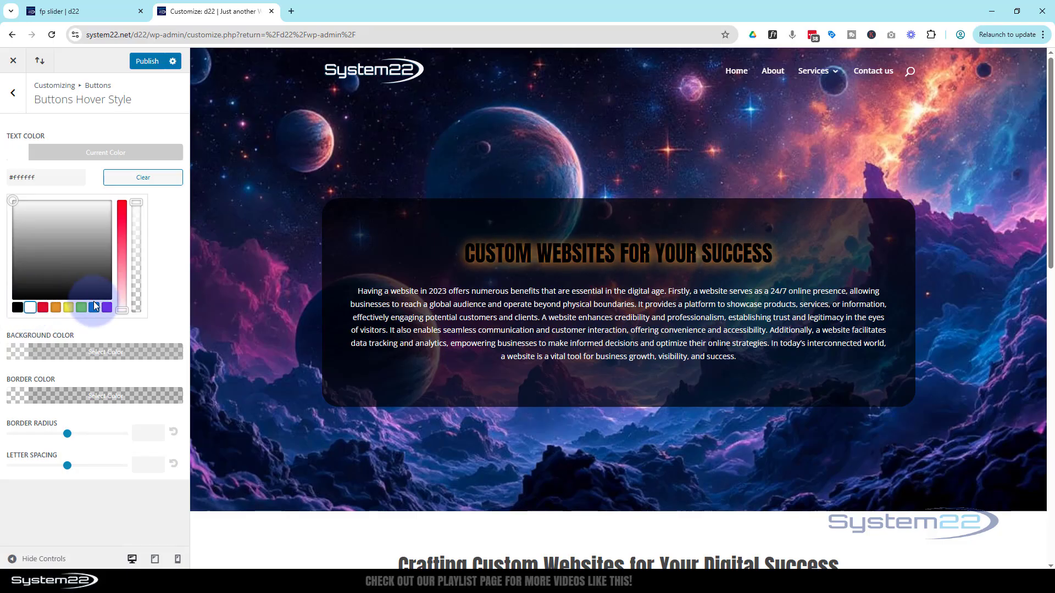
pyautogui.click(114, 352)
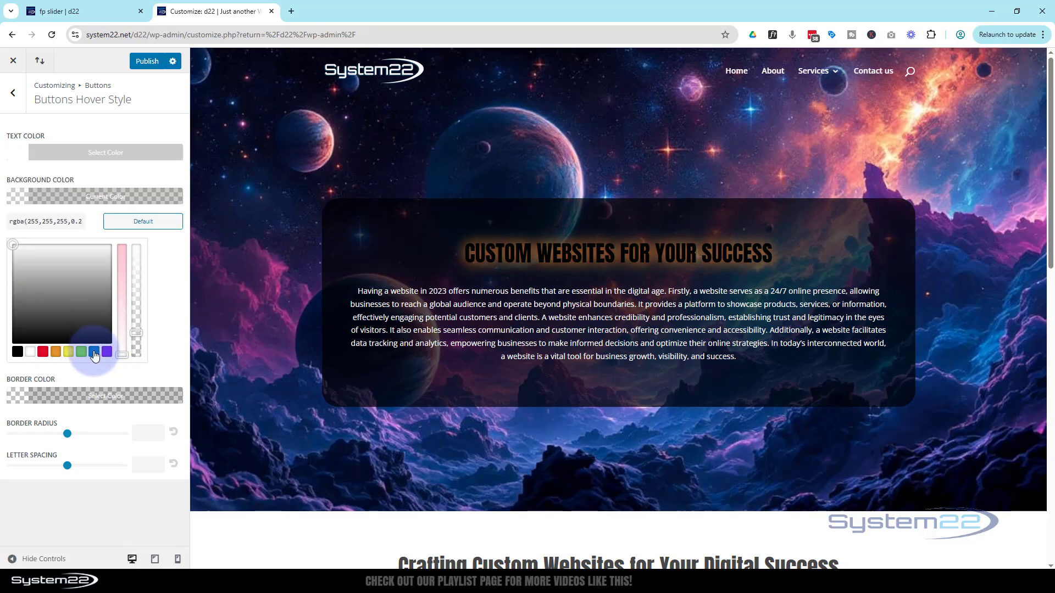
pyautogui.click(94, 353)
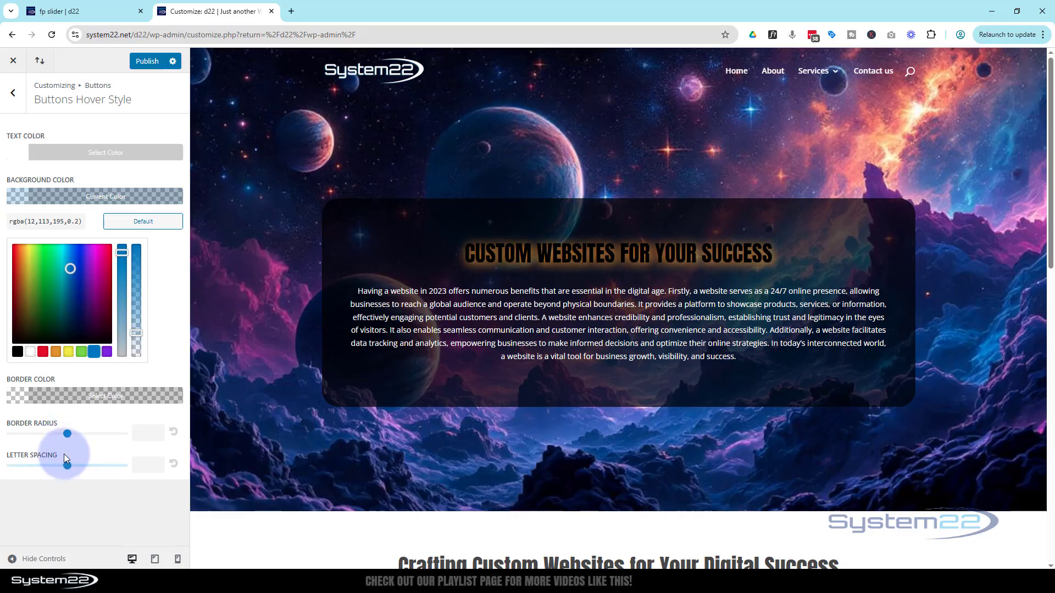
pyautogui.click(147, 62)
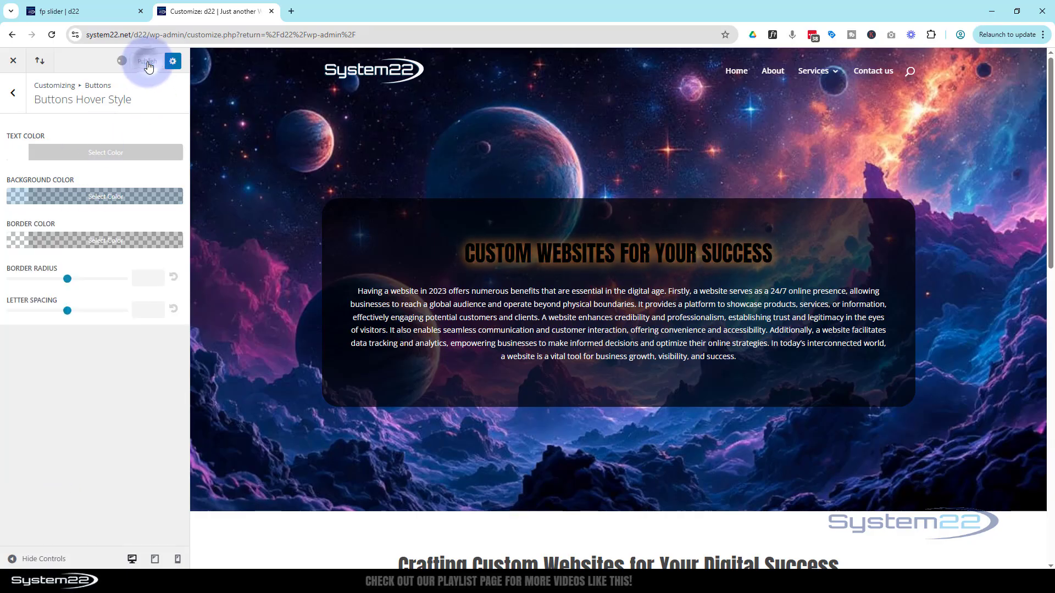
# Raise the blue hover background color of the buttons to full opacity and publish the change
pyautogui.click(93, 196)
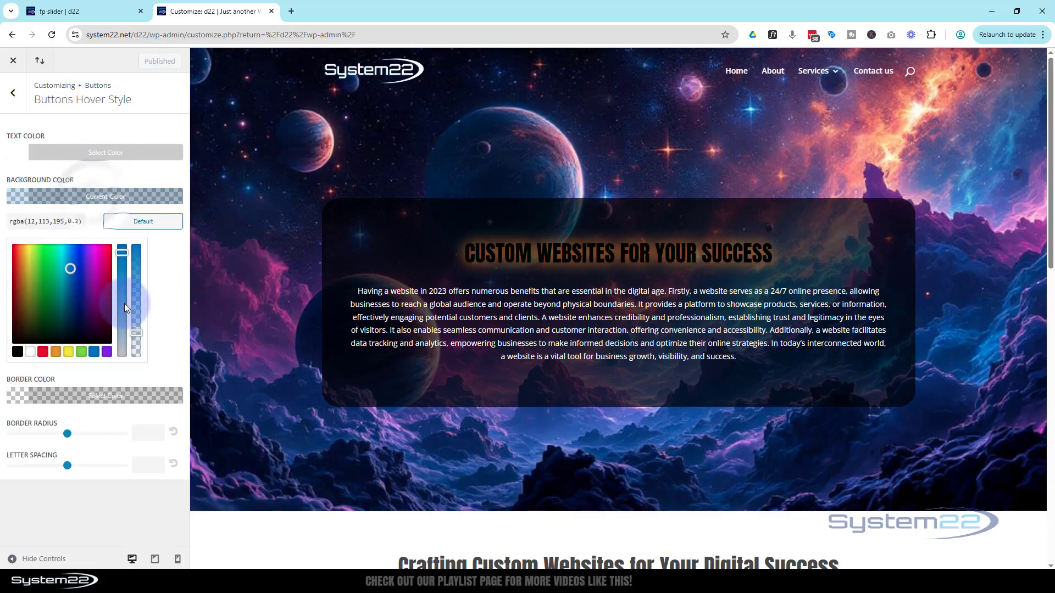
pyautogui.moveTo(140, 334); pyautogui.dragTo(147, 248)
pyautogui.click(140, 89)
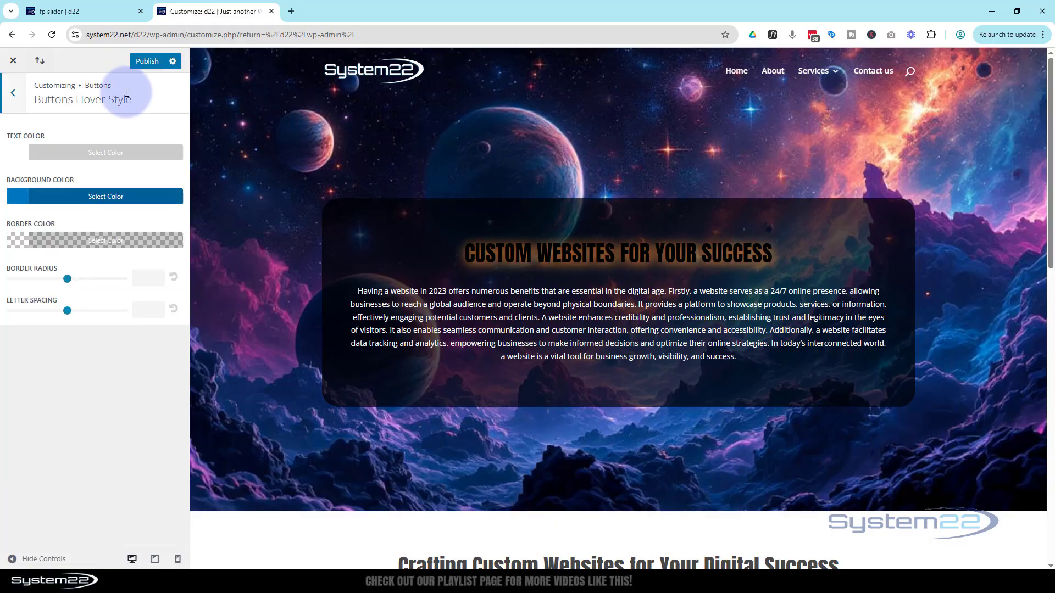
pyautogui.click(146, 61)
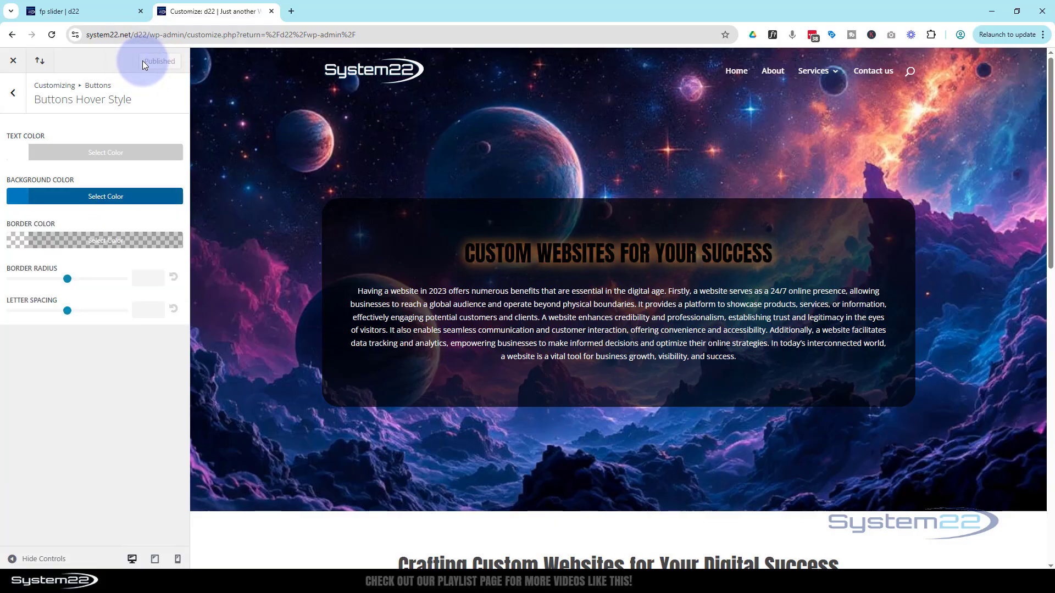
# Reload the page in the Visual Builder and check the spaceship blurb's Learn More button in its normal and hover styles
pyautogui.click(95, 8)
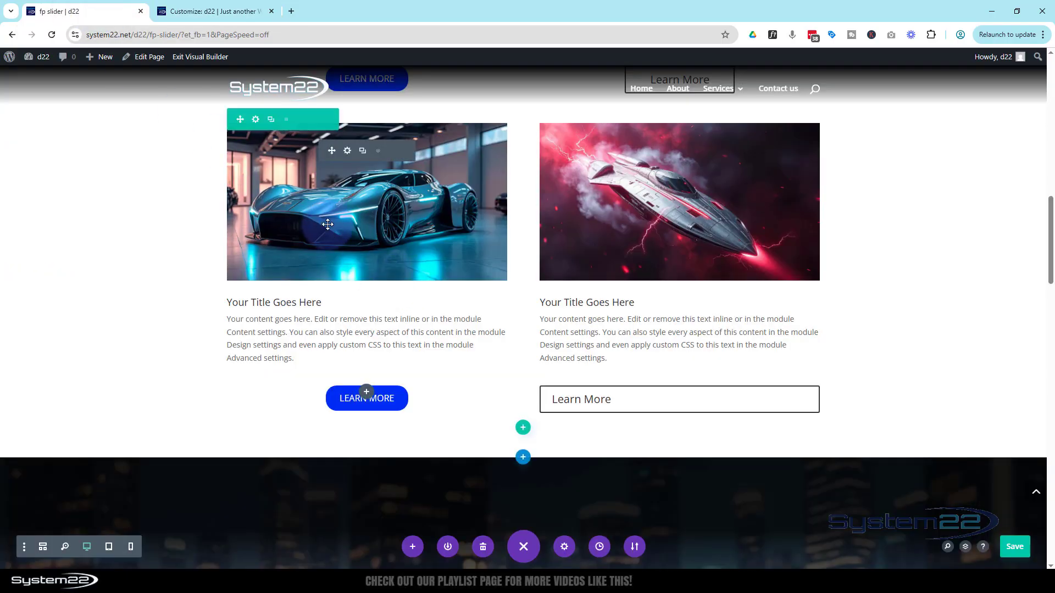
pyautogui.click(52, 35)
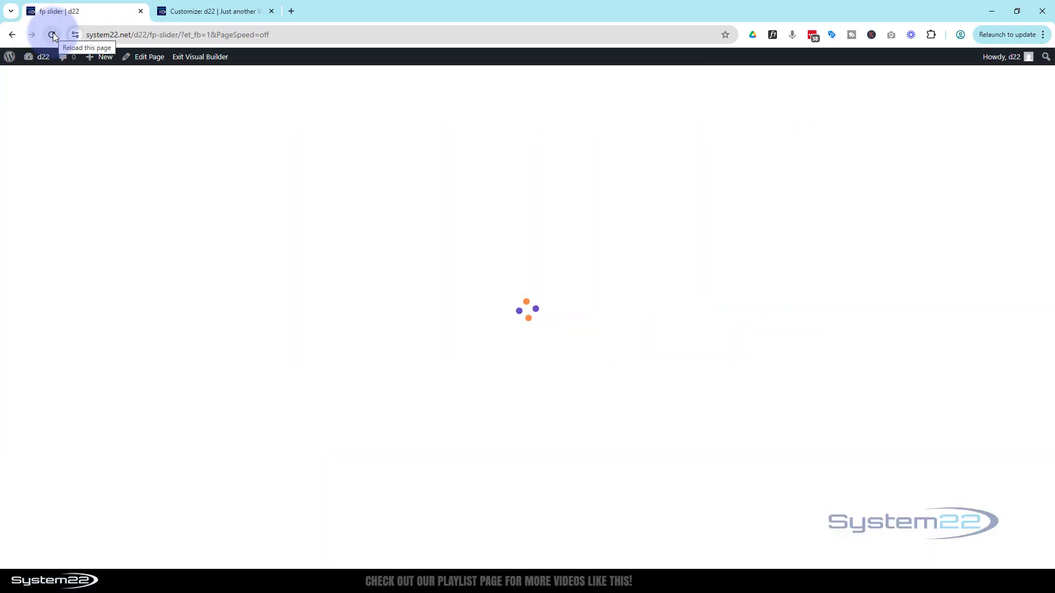
pyautogui.scroll(-10, 198, 184)
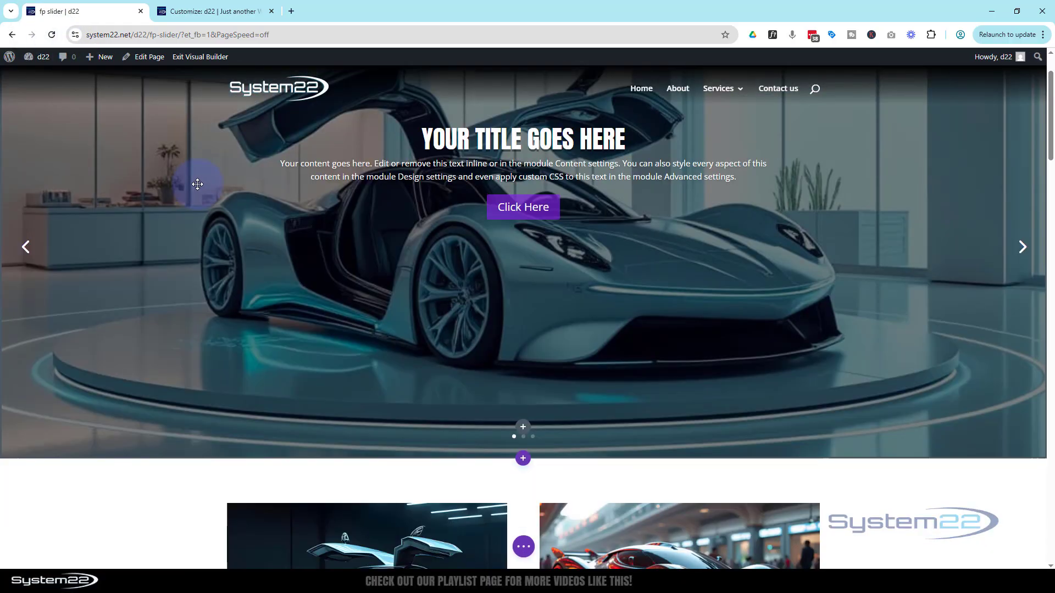
pyautogui.scroll(-4, 198, 184)
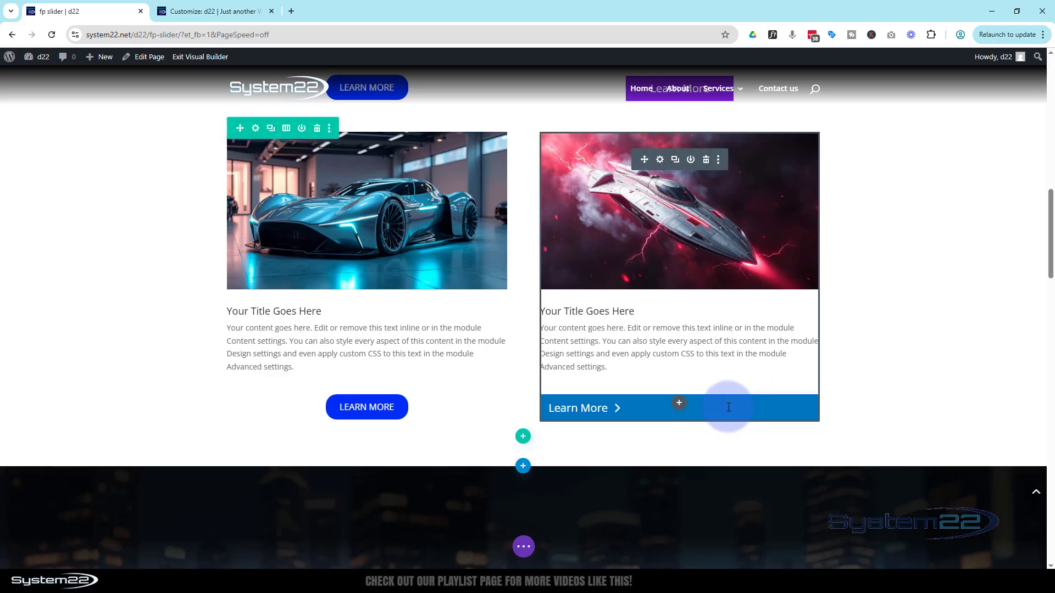
pyautogui.click(728, 407)
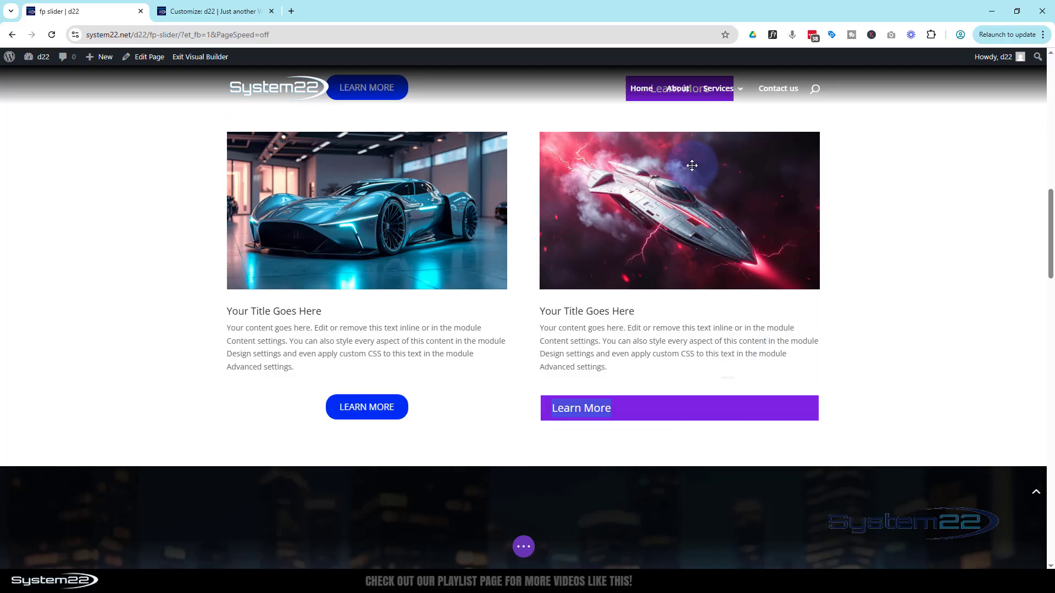
# Add the inline style text-align:center to the Learn More h3 in the spaceship blurb's HTML body
pyautogui.click(660, 160)
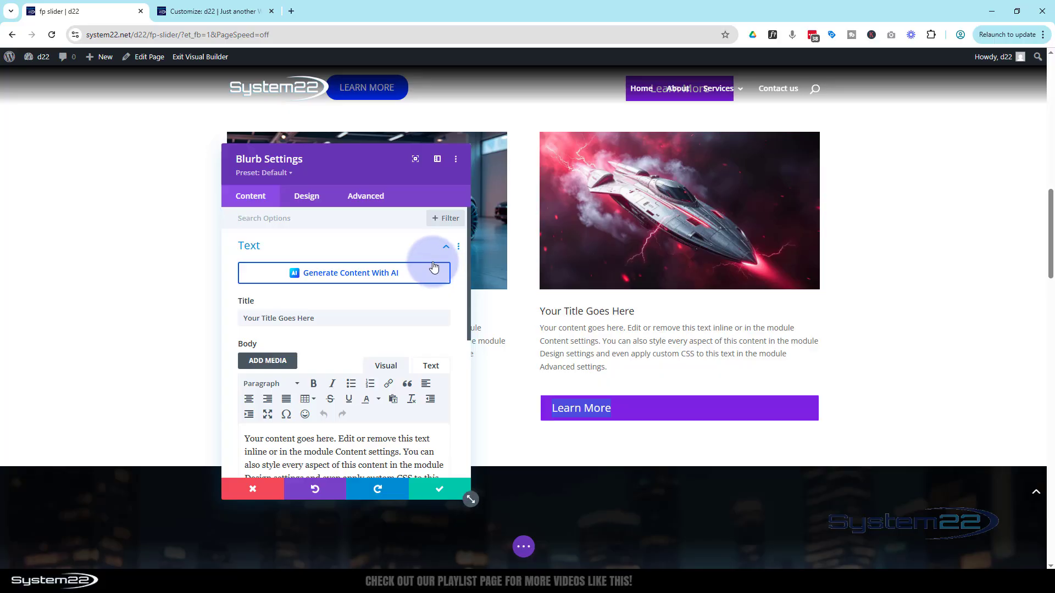
pyautogui.scroll(-1, 399, 331)
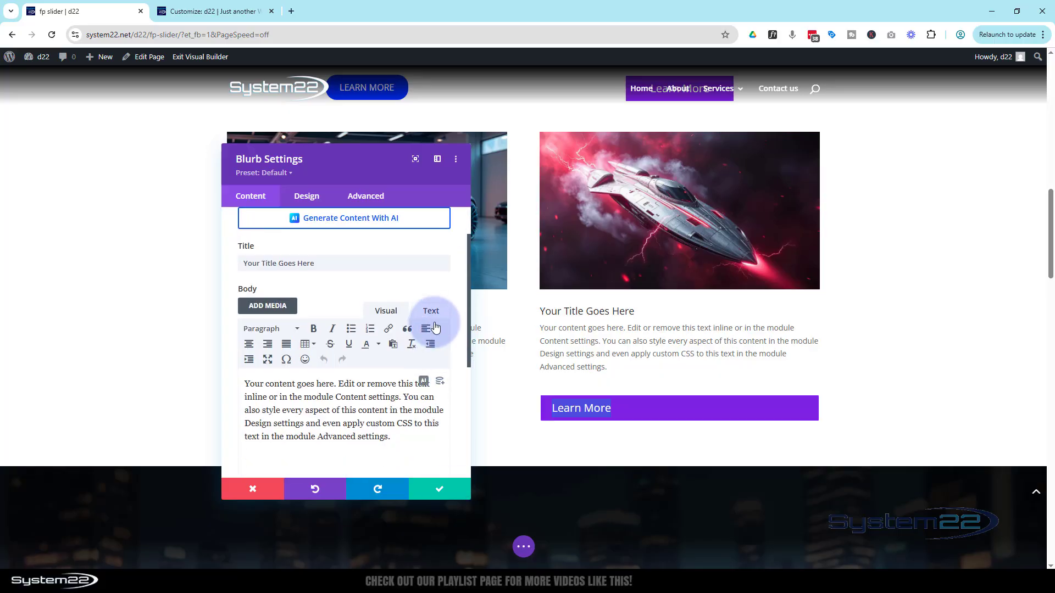
pyautogui.click(432, 316)
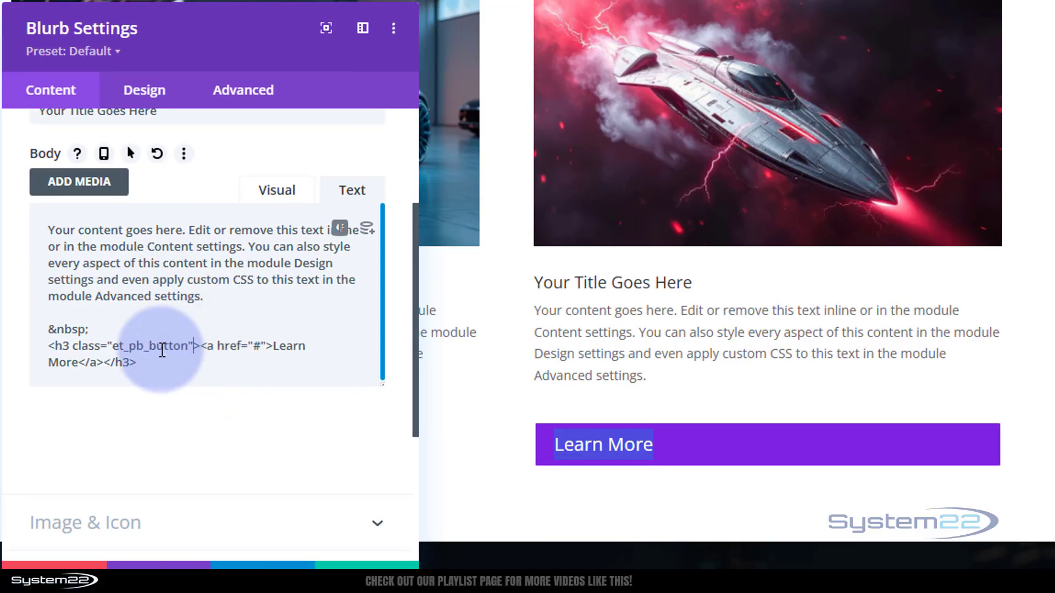
pyautogui.click(193, 346)
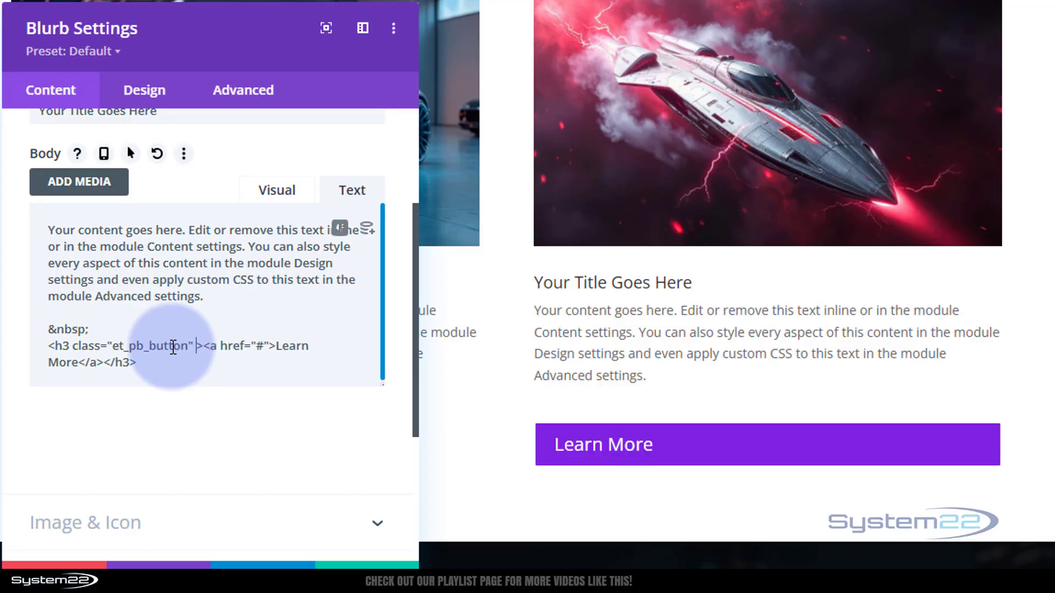
pyautogui.write('style=')
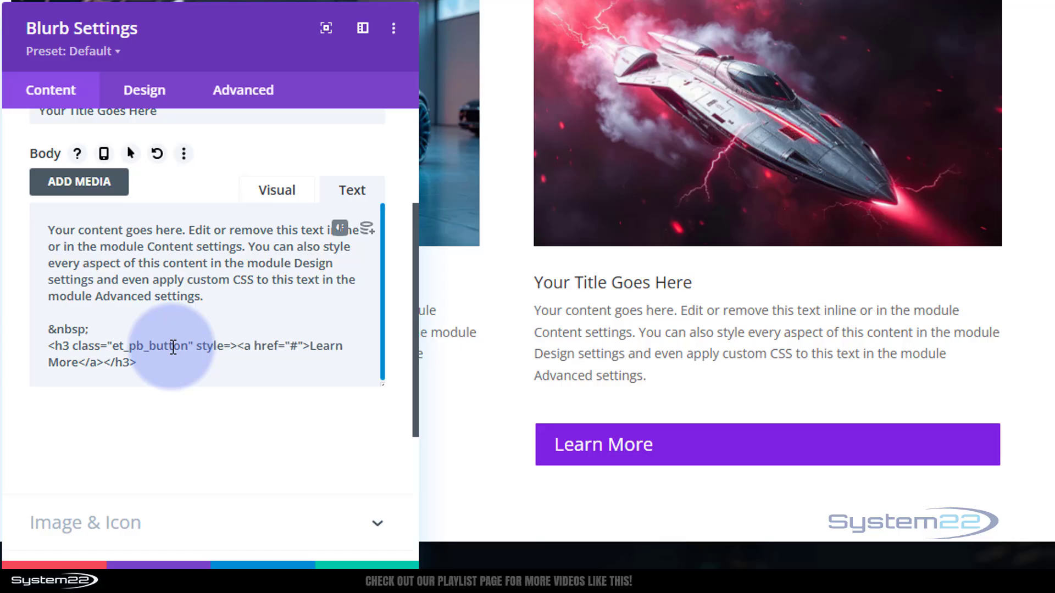
pyautogui.write('""')
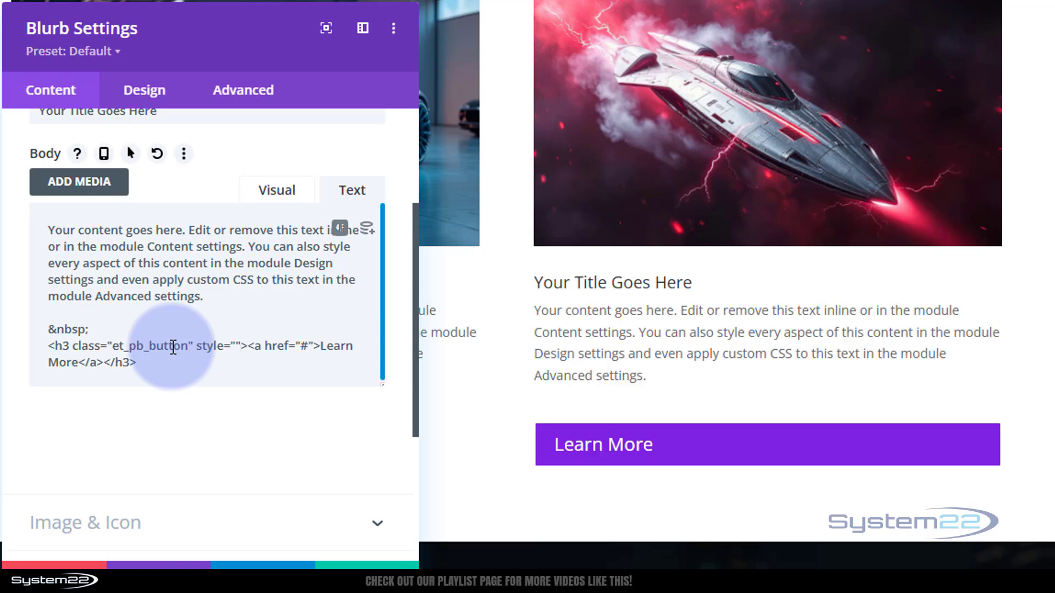
pyautogui.write('text-align:cen')
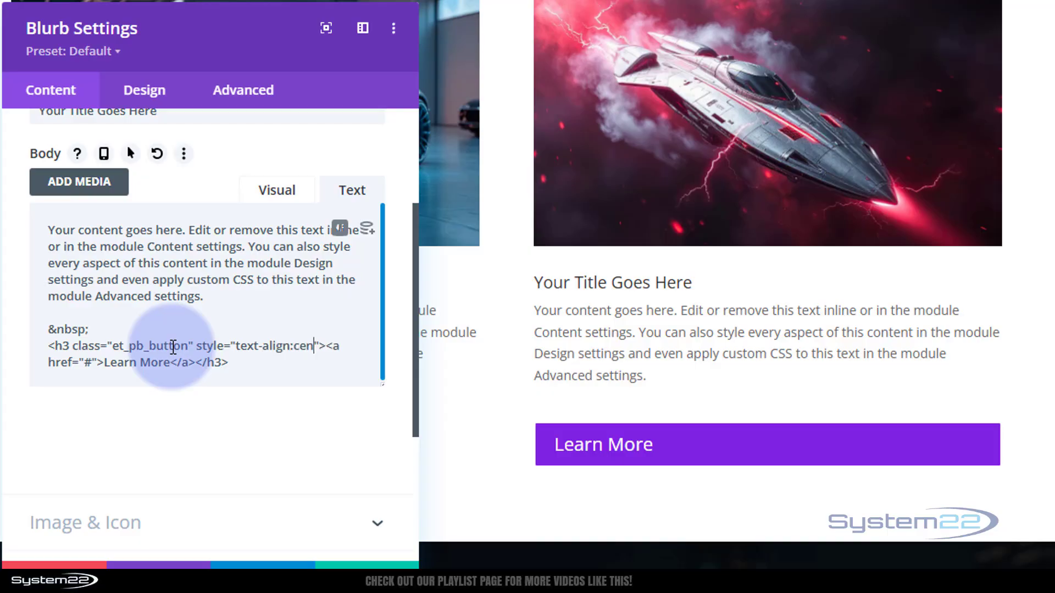
pyautogui.write('ter')
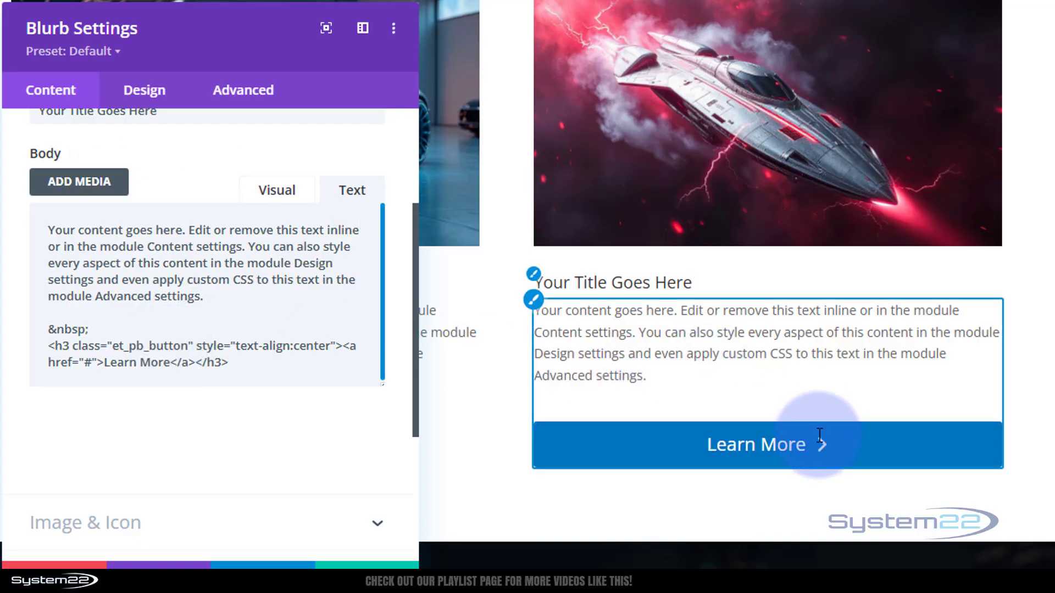
# Append width:200px to the Learn More heading's inline style and save the spaceship blurb
pyautogui.moveTo(259, 35); pyautogui.dragTo(339, 13)
pyautogui.click(354, 302)
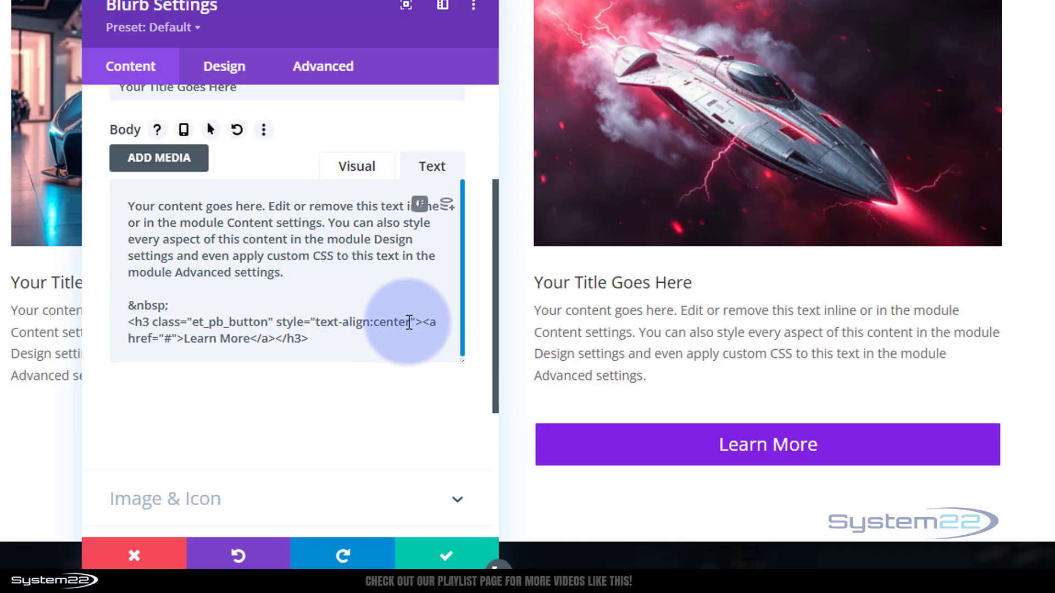
pyautogui.click(410, 320)
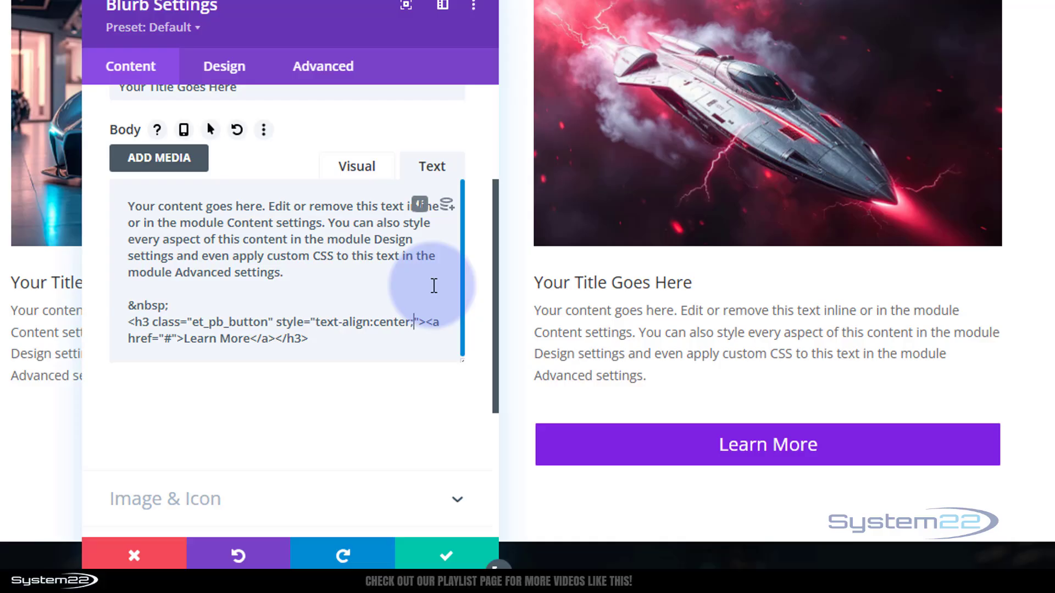
pyautogui.write('width')
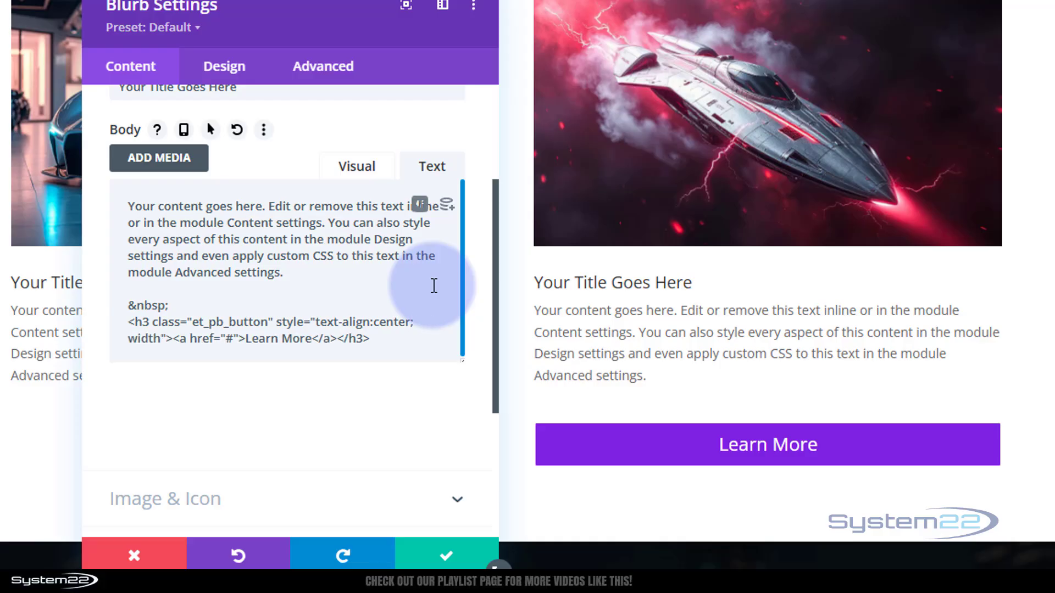
pyautogui.write(':')
pyautogui.write('200')
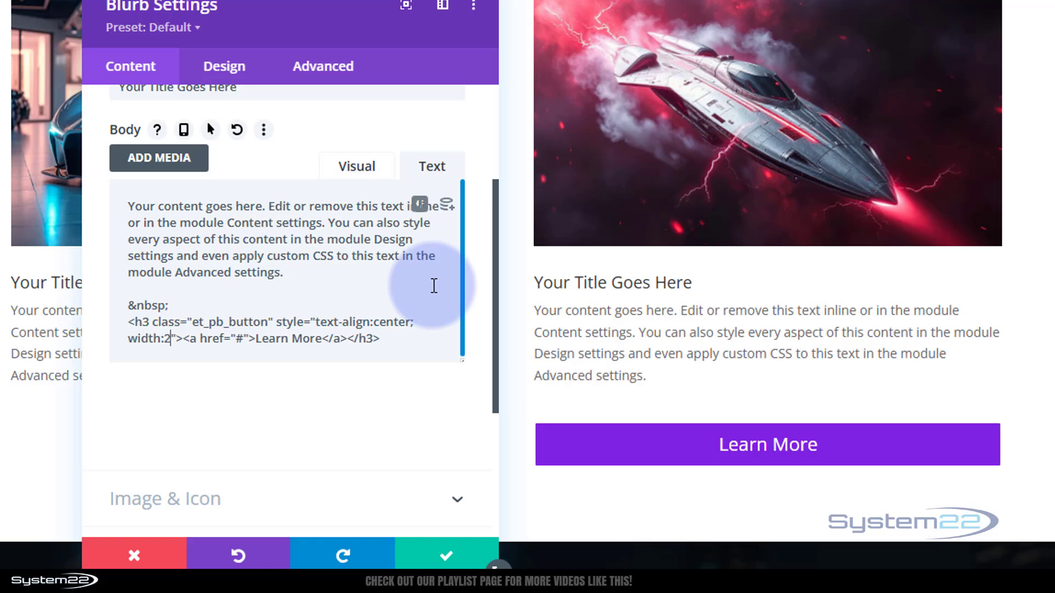
pyautogui.write('px')
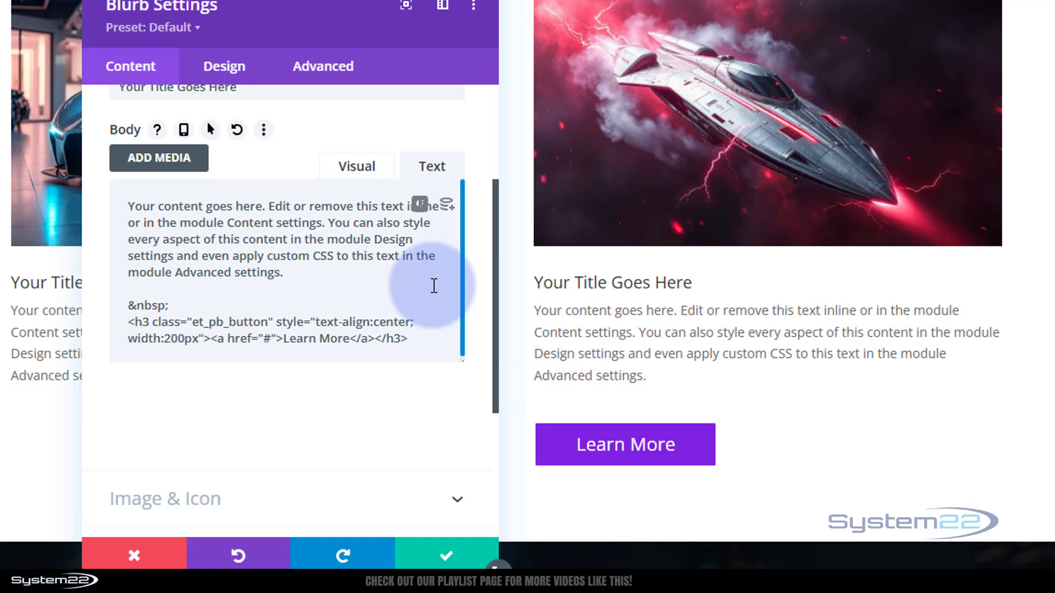
pyautogui.click(439, 555)
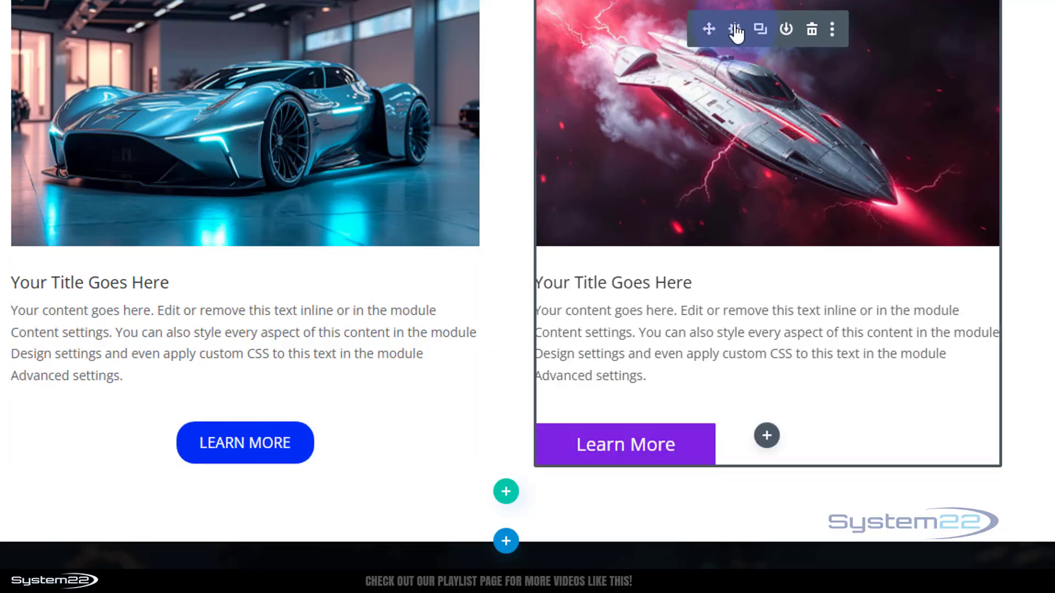
# Reopen the spaceship blurb's HTML body and append margin:auto to the Learn More heading's inline style
pyautogui.click(735, 30)
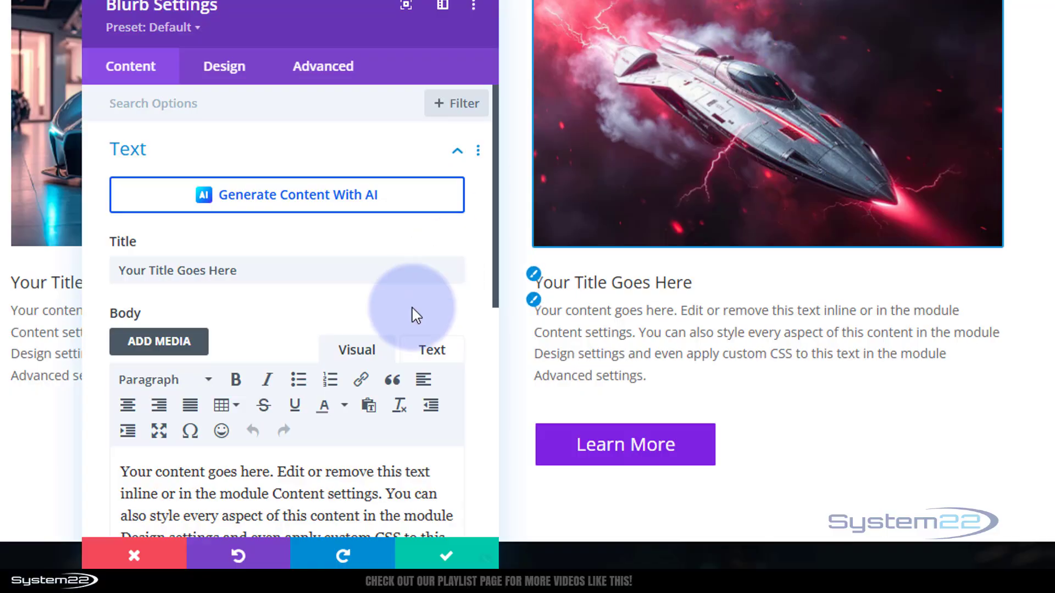
pyautogui.scroll(-3, 365, 447)
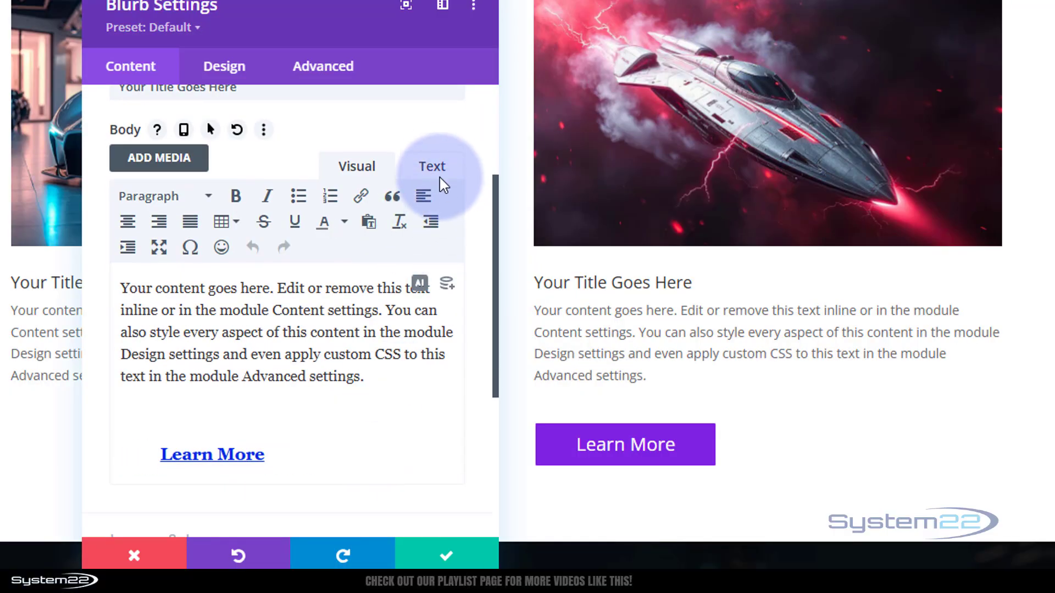
pyautogui.click(432, 166)
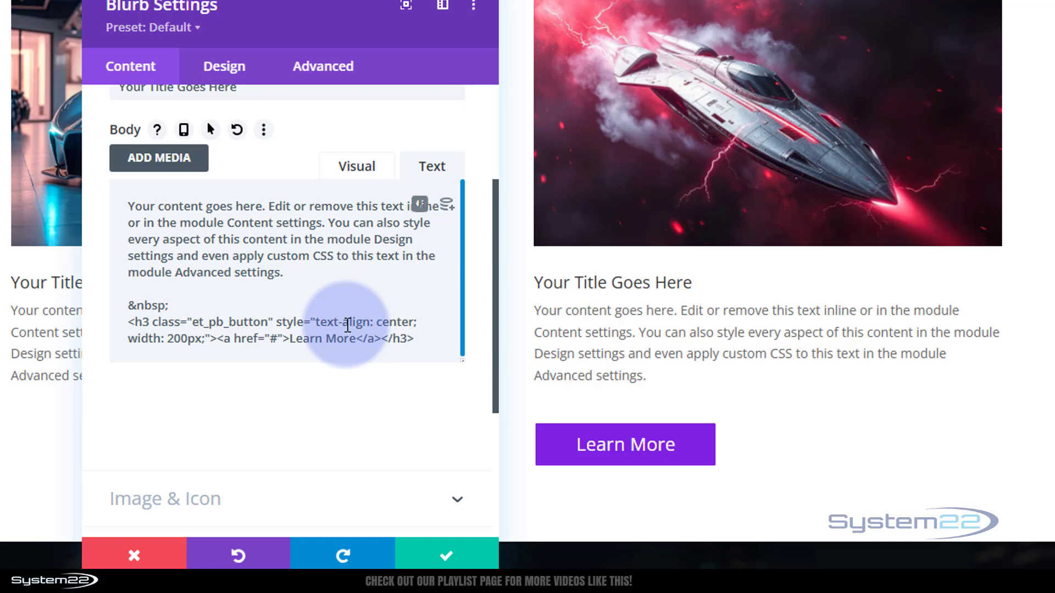
pyautogui.write('margin')
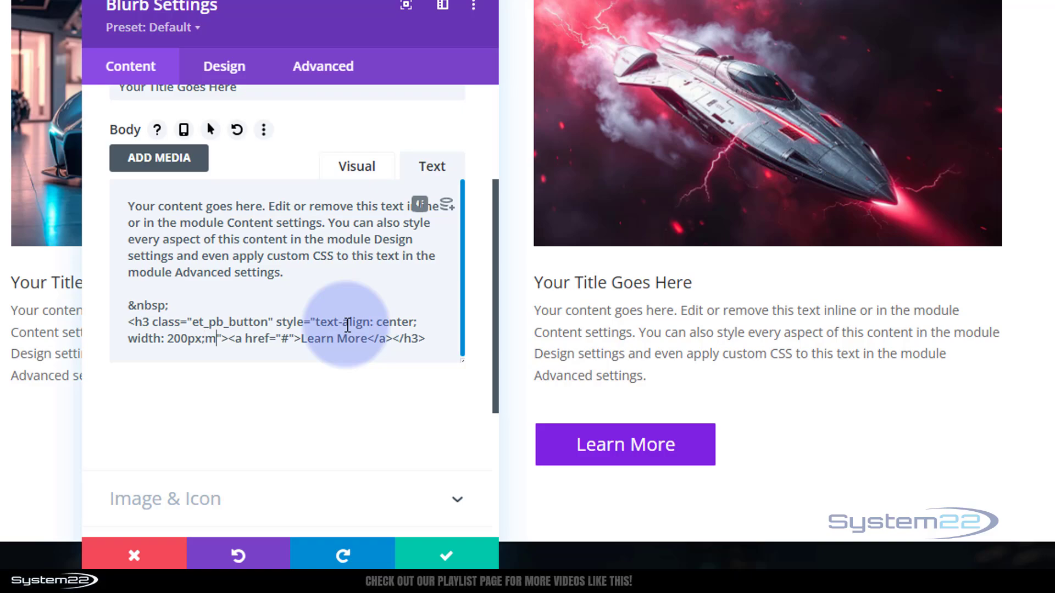
pyautogui.write(':auto')
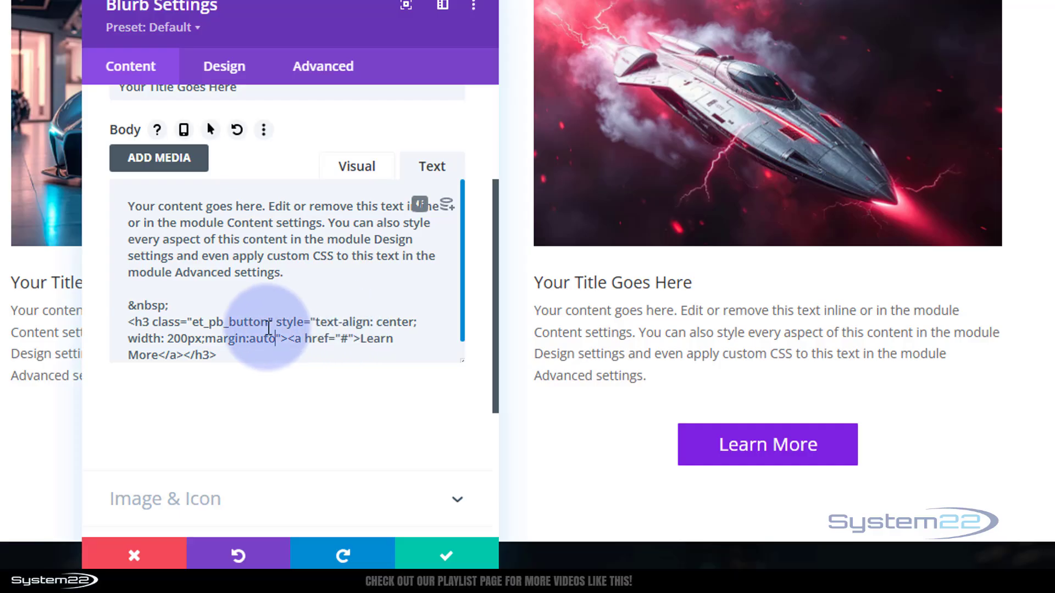
# Try margin-left:auto in place of margin:auto in the Learn More heading's inline style
pyautogui.click(246, 338)
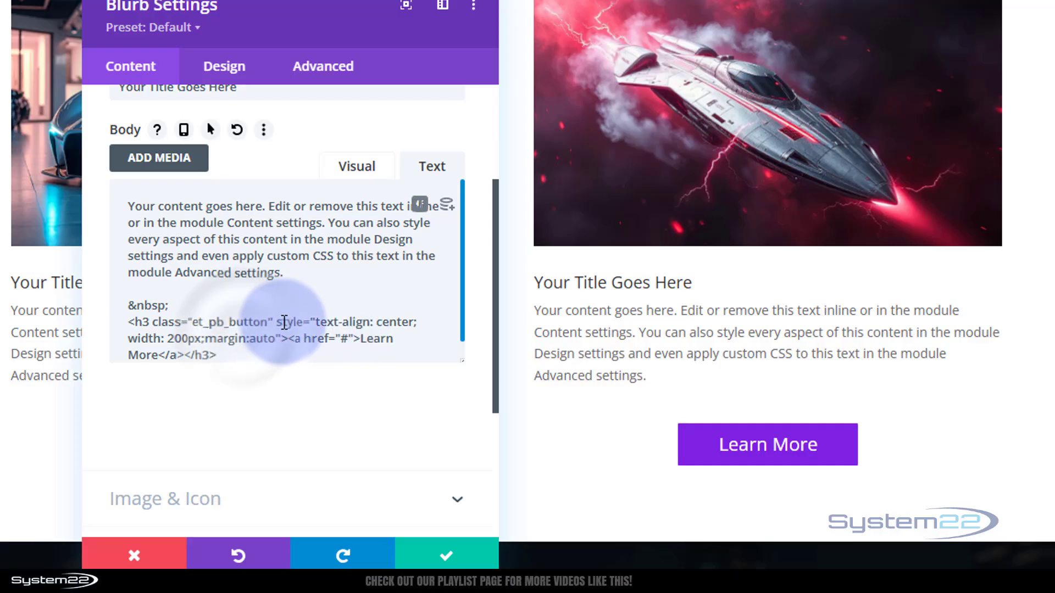
pyautogui.write('-left')
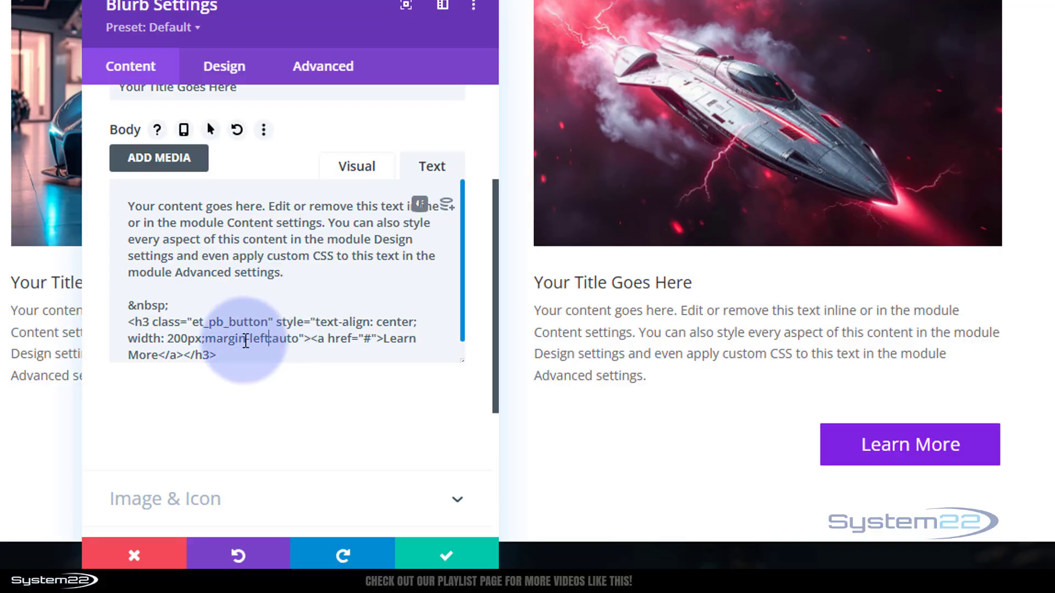
pyautogui.moveTo(247, 339); pyautogui.dragTo(267, 338)
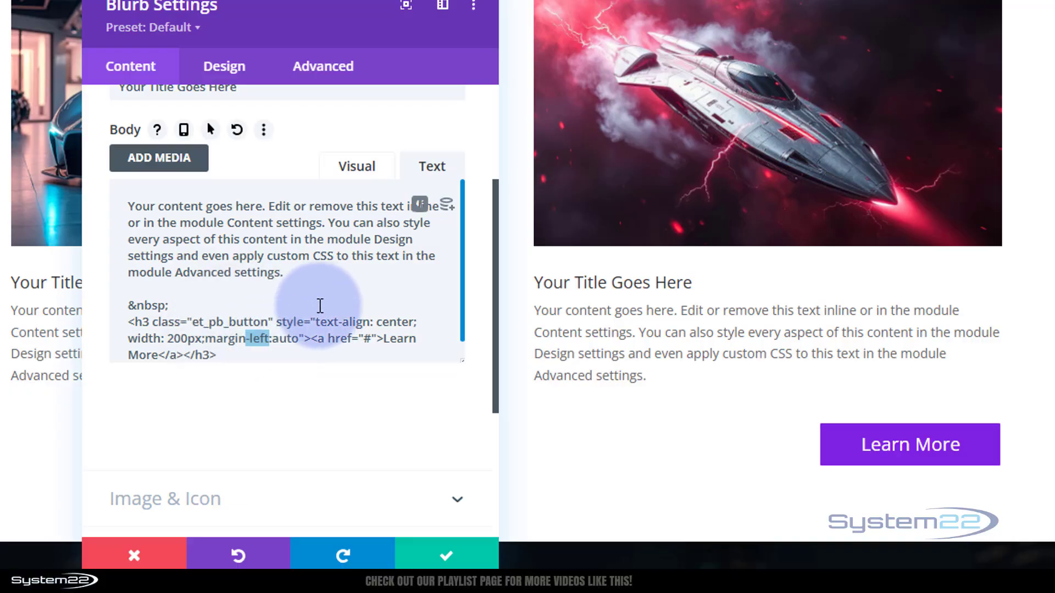
pyautogui.press('BackSpace')
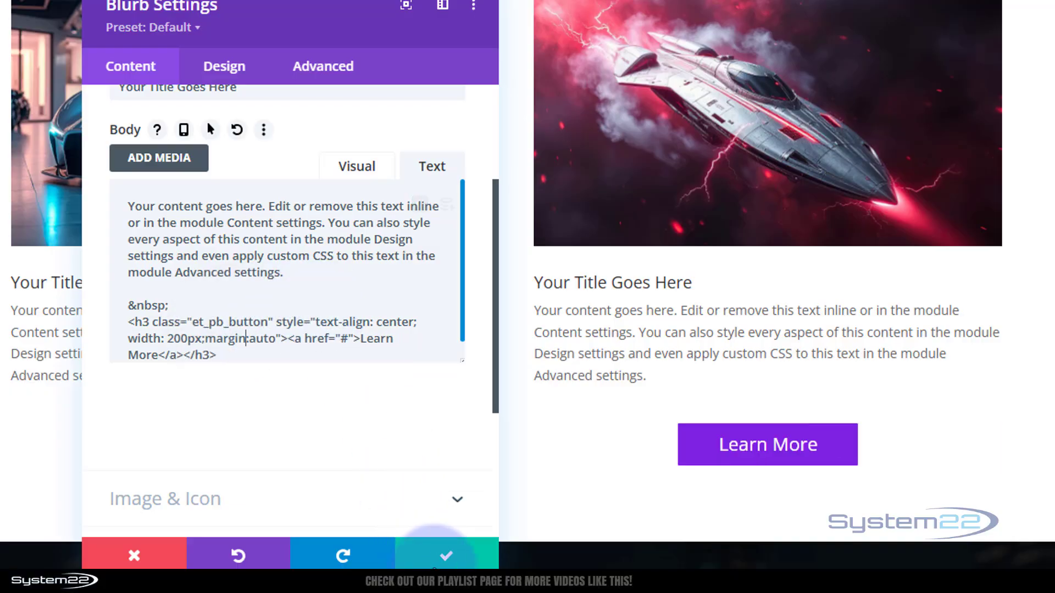
# Save the spaceship blurb's settings
pyautogui.click(459, 560)
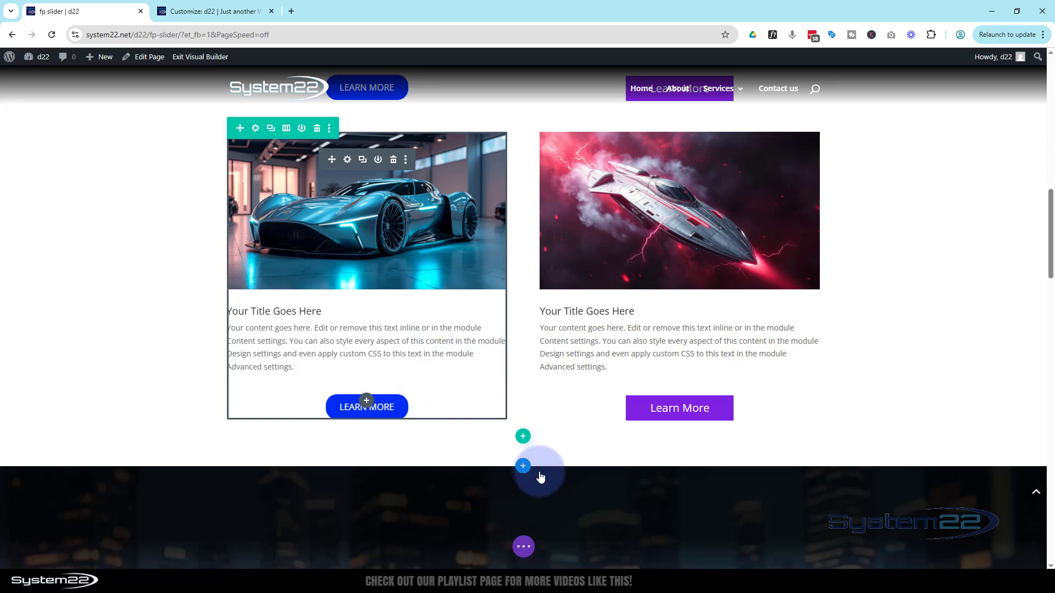
# Add a single-column row below the two blurbs and insert an Image module in it
pyautogui.click(523, 438)
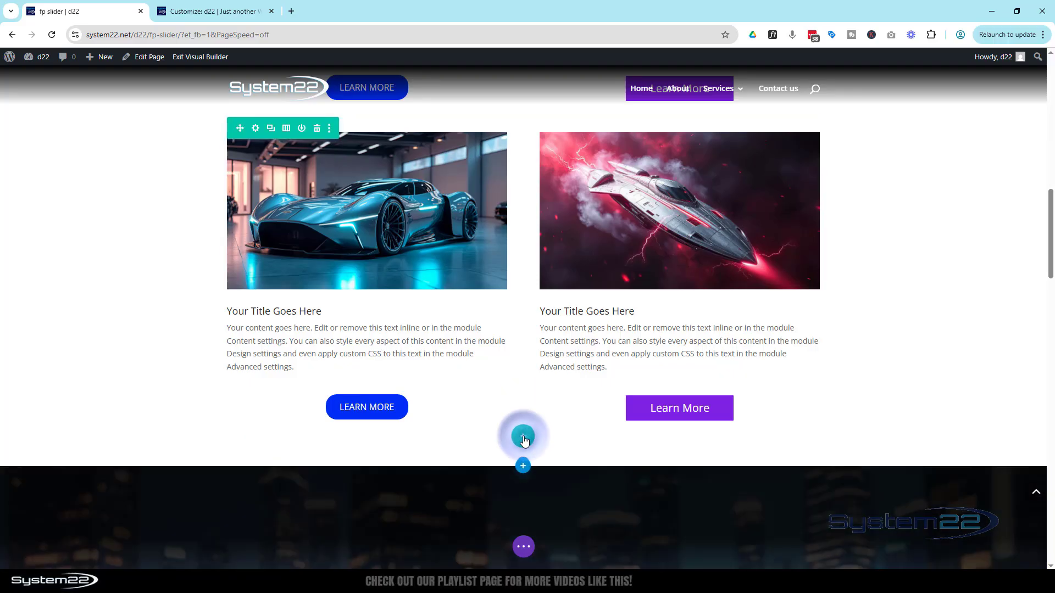
pyautogui.click(464, 238)
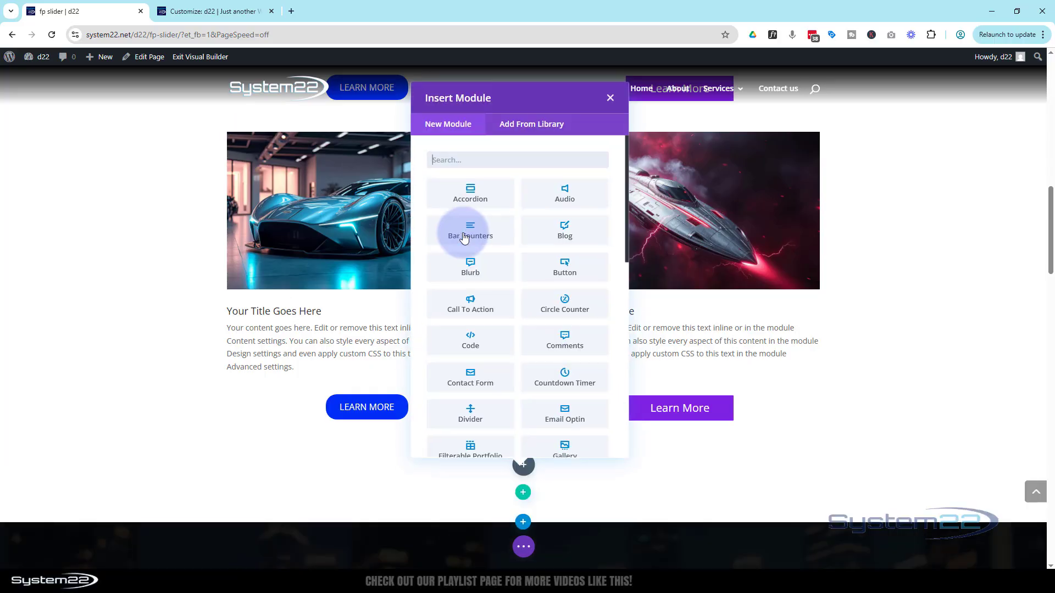
pyautogui.scroll(-2, 514, 272)
pyautogui.scroll(-2, 513, 272)
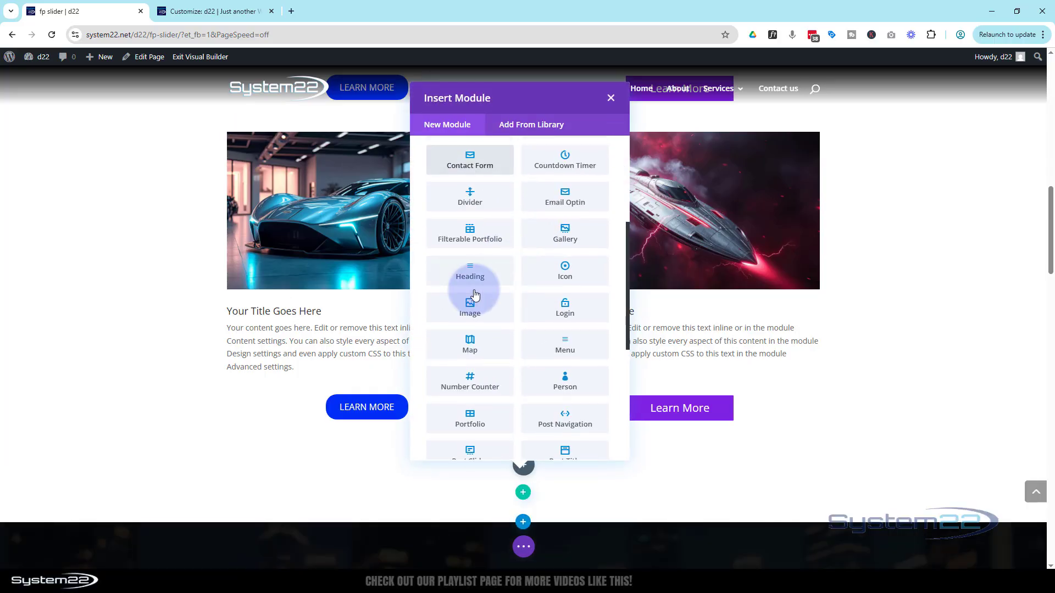
pyautogui.click(471, 304)
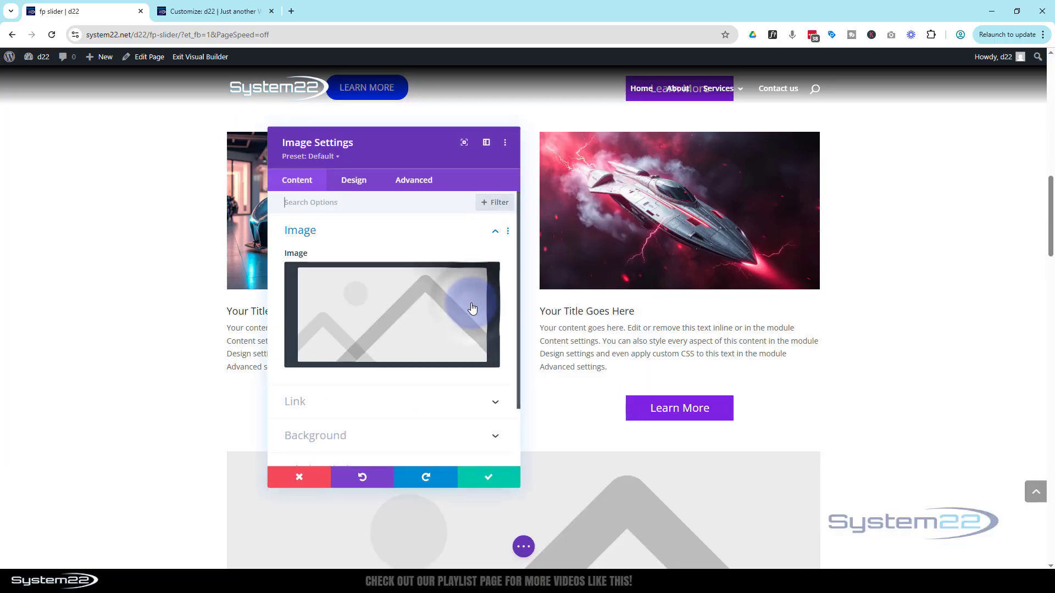
# Set the new module's image to the spaceship against fiery orange clouds from the media library
pyautogui.click(426, 298)
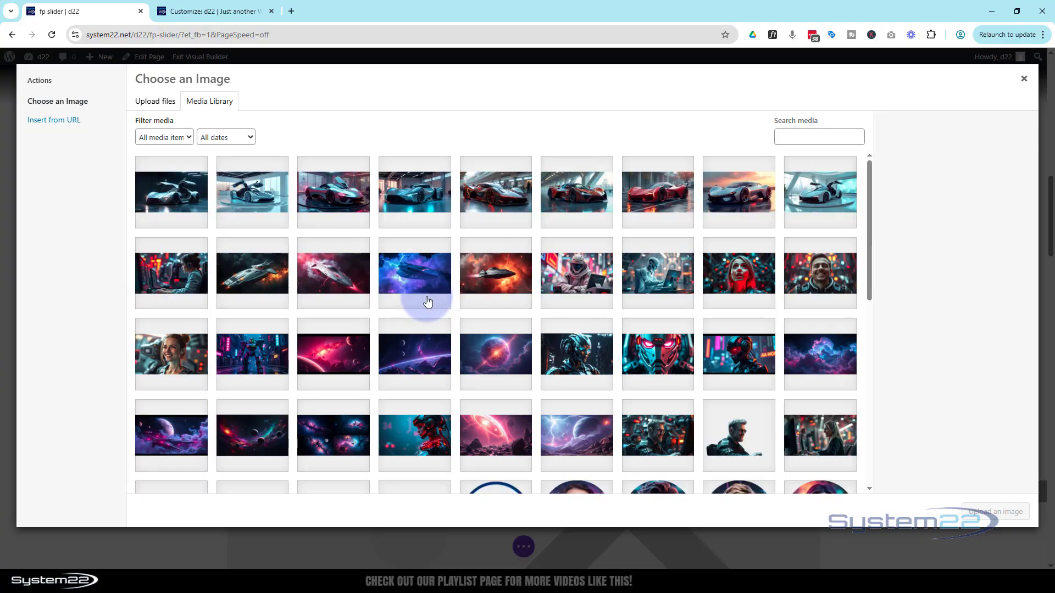
pyautogui.click(491, 281)
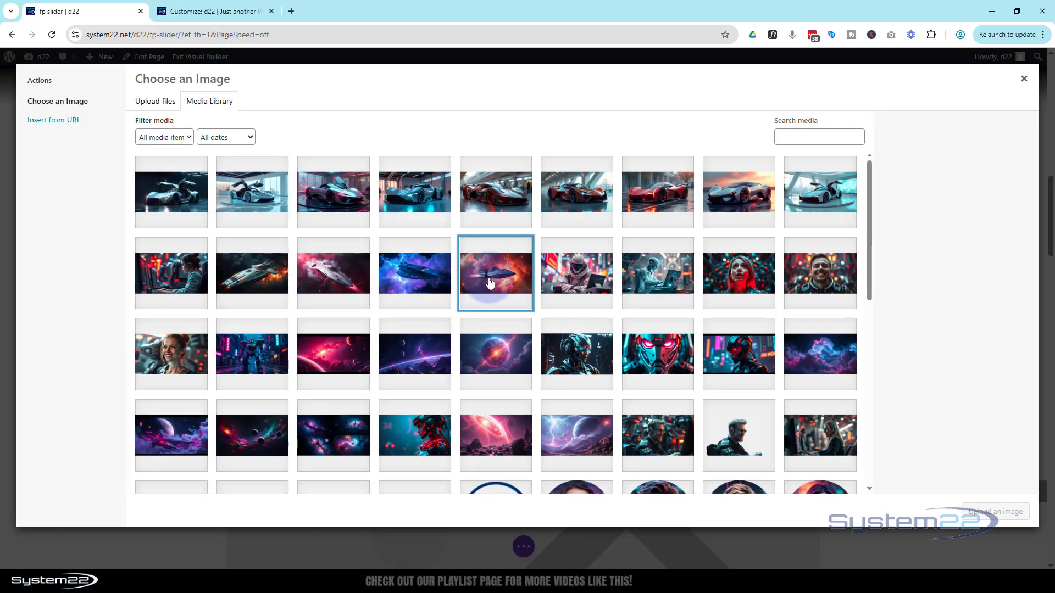
pyautogui.click(992, 512)
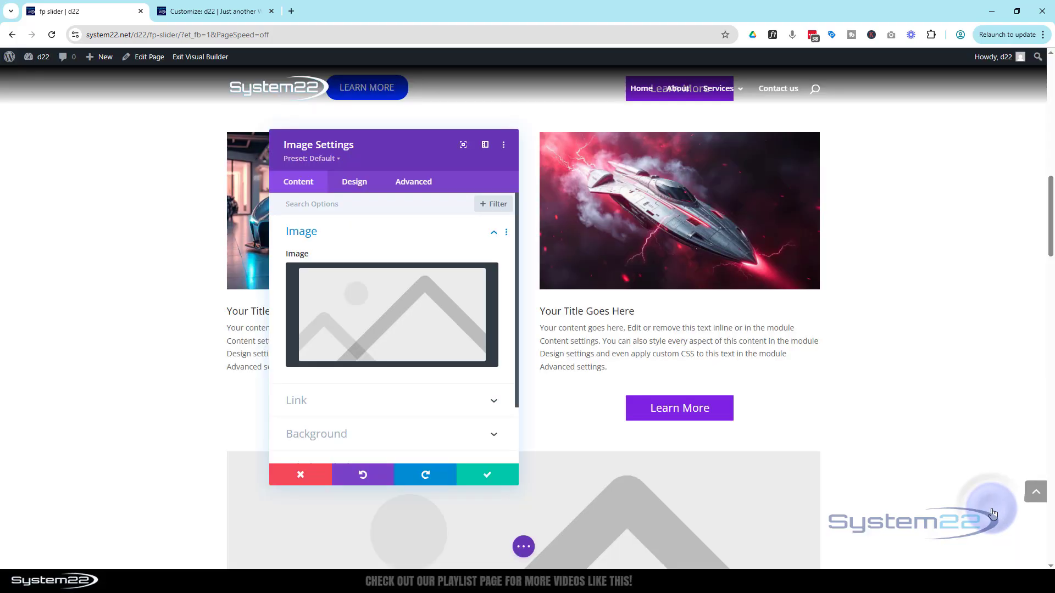
# Enable Open in Lightbox for the new spaceship image and save the module
pyautogui.click(388, 400)
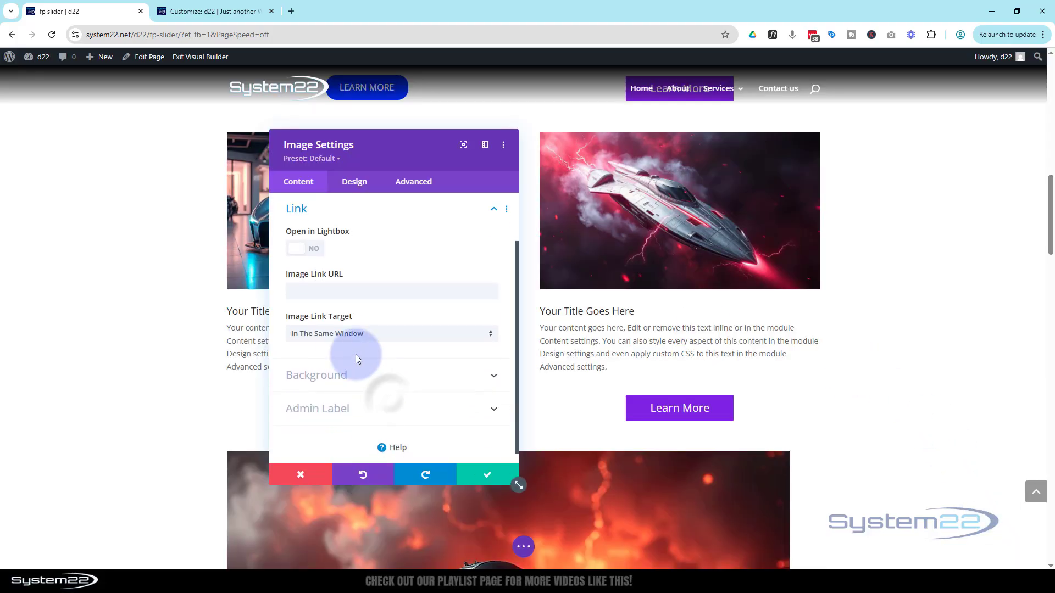
pyautogui.click(306, 254)
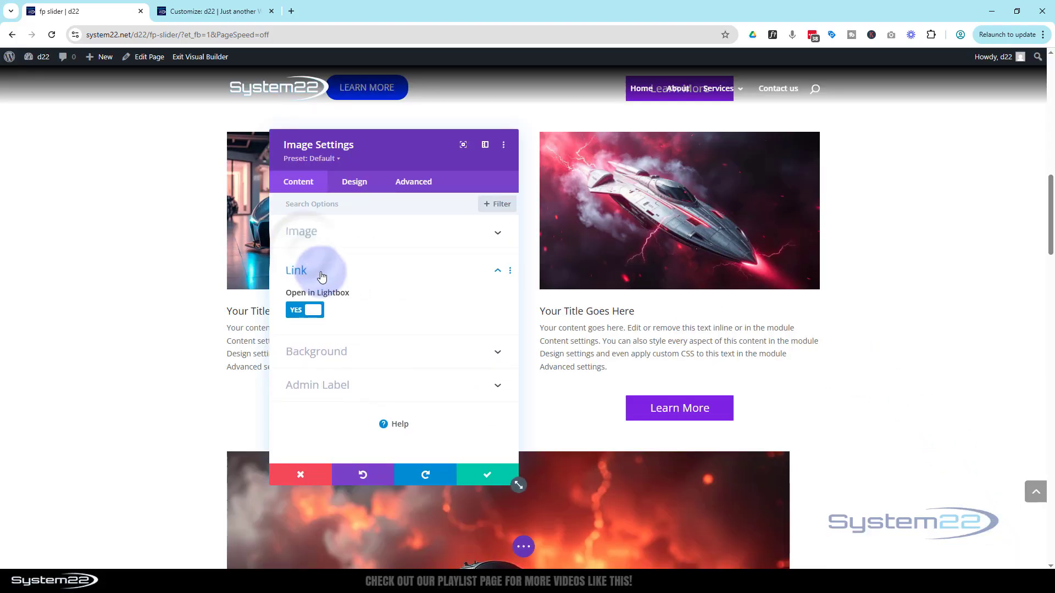
pyautogui.click(489, 474)
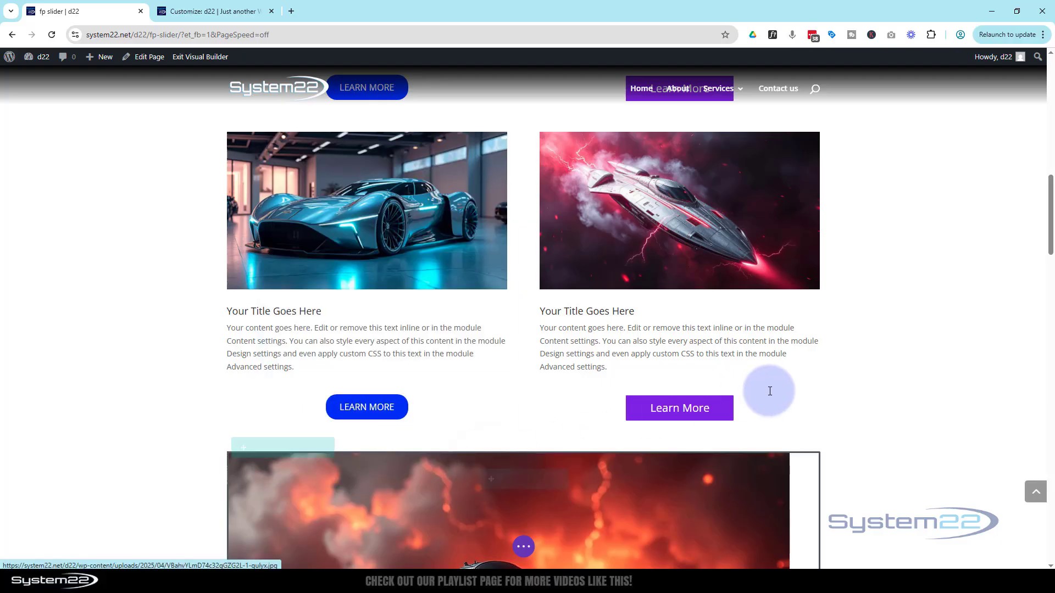
pyautogui.scroll(-4, 770, 390)
pyautogui.scroll(-1, 770, 395)
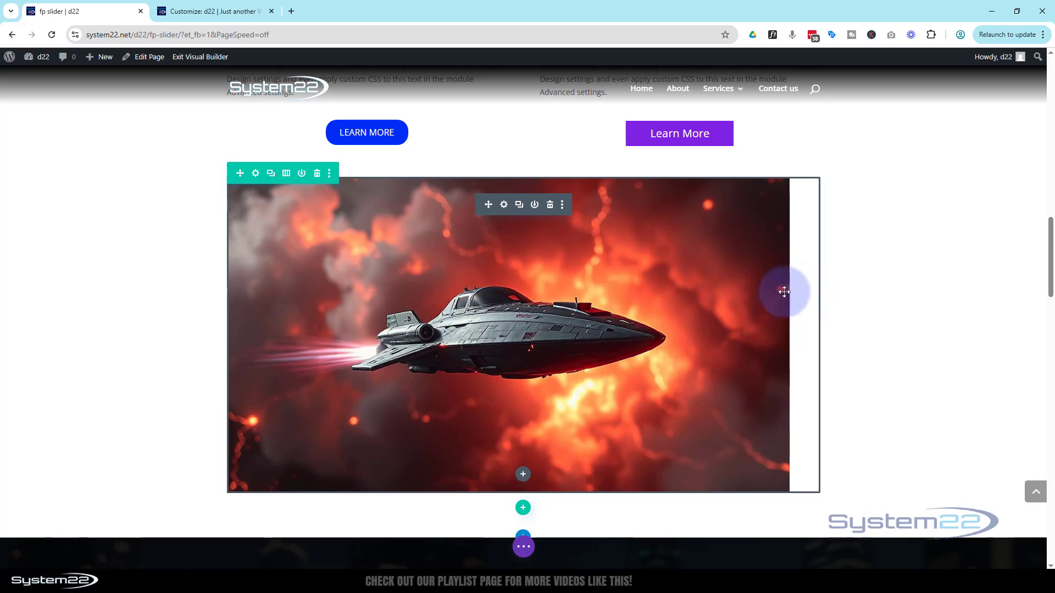
# Enable Force Fullwidth in the spaceship image module's sizing settings and save the module
pyautogui.click(504, 206)
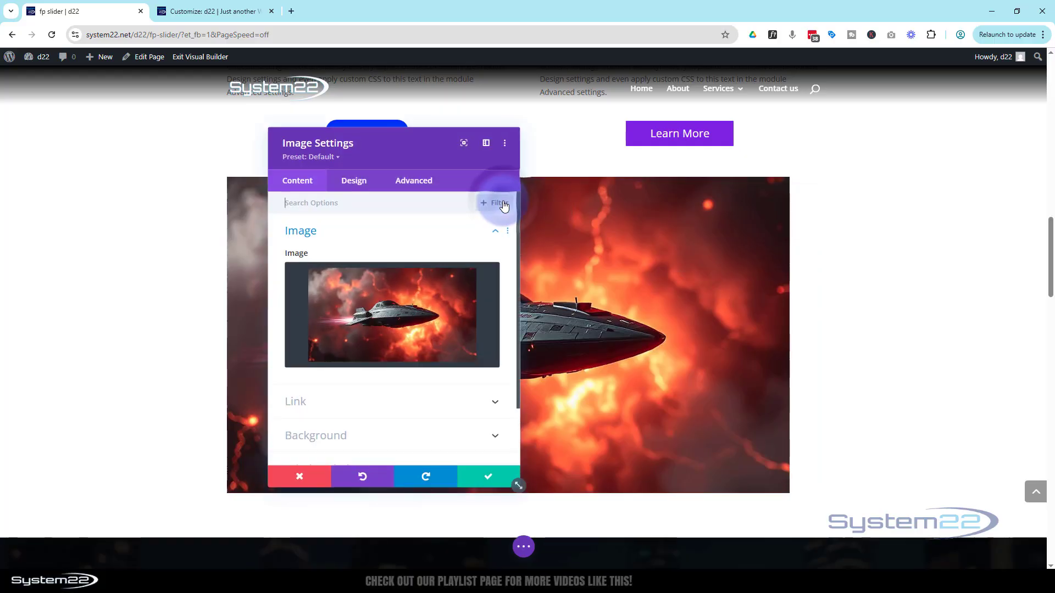
pyautogui.click(354, 182)
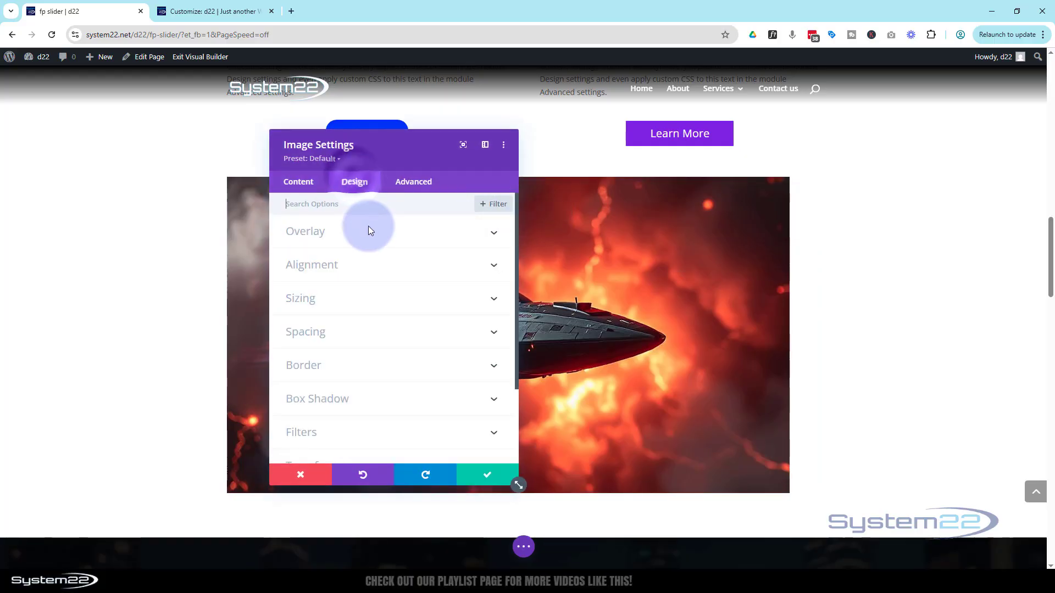
pyautogui.click(364, 299)
pyautogui.click(311, 250)
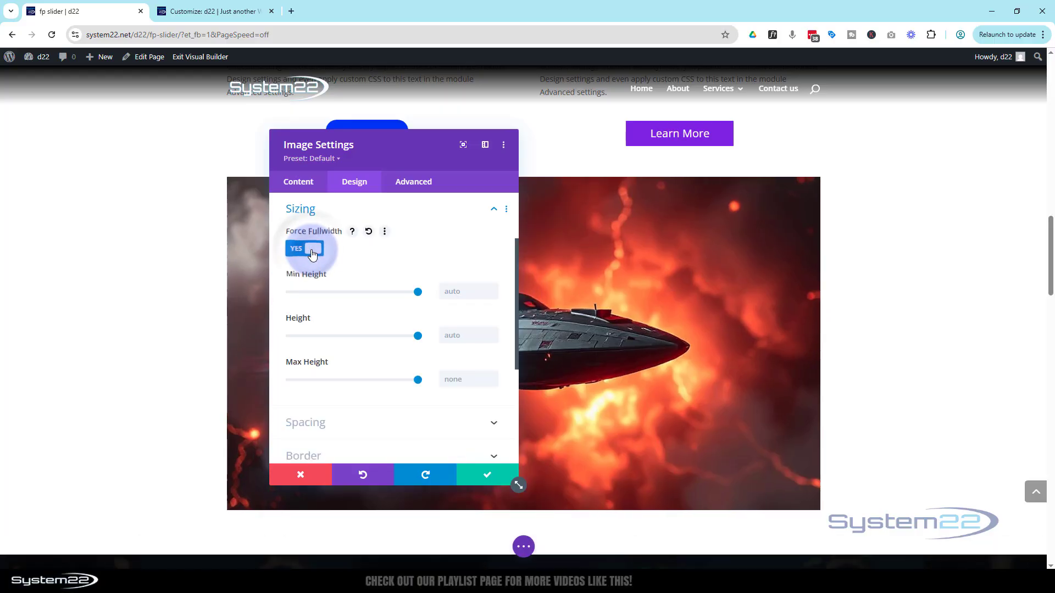
pyautogui.click(489, 477)
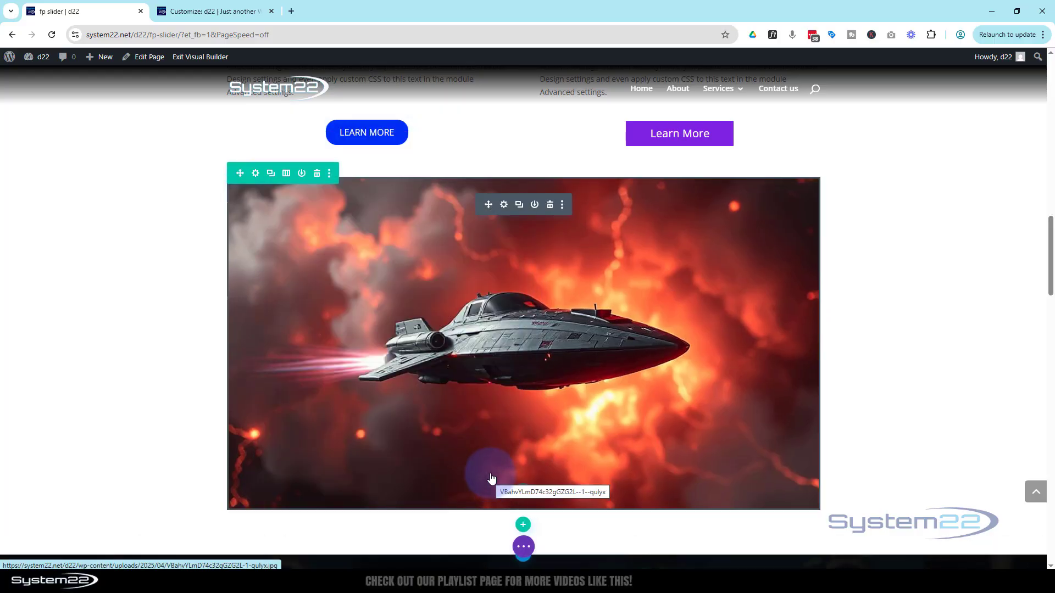
# Insert a Button module below the full-width spaceship image and open its link settings
pyautogui.scroll(-2, 494, 470)
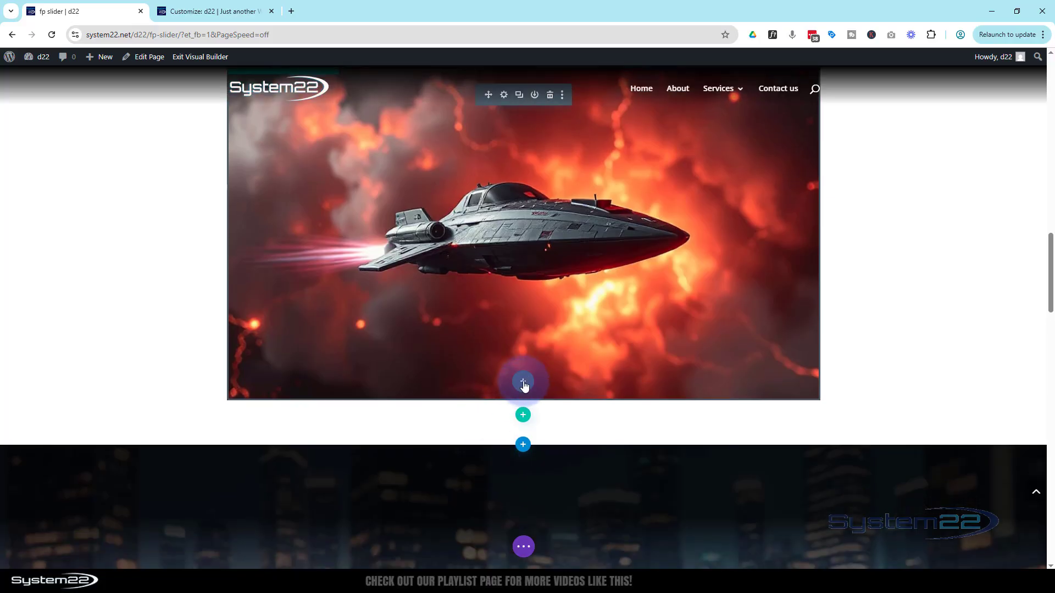
pyautogui.click(523, 383)
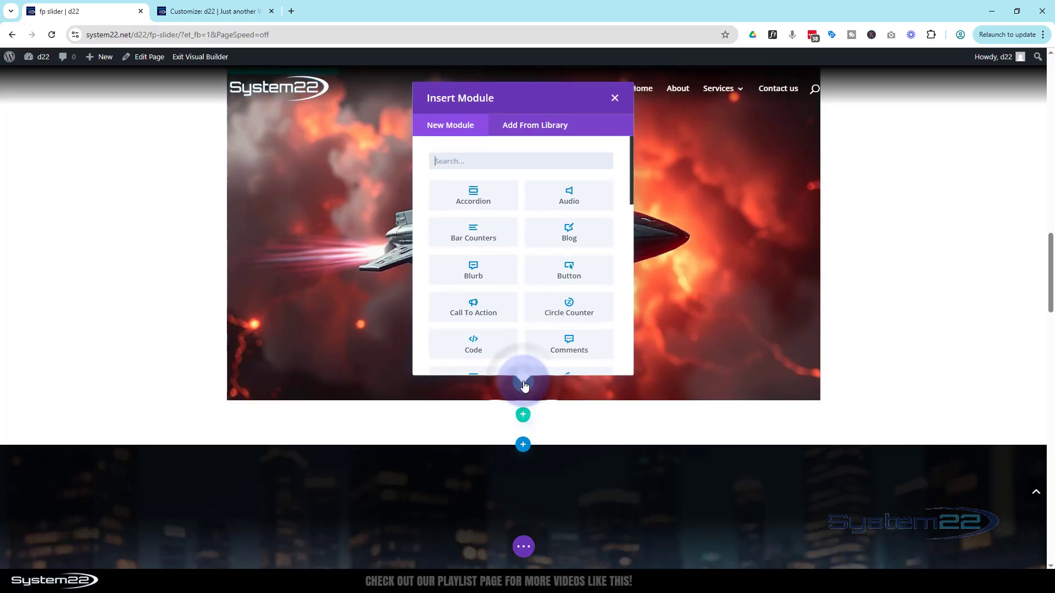
pyautogui.click(569, 274)
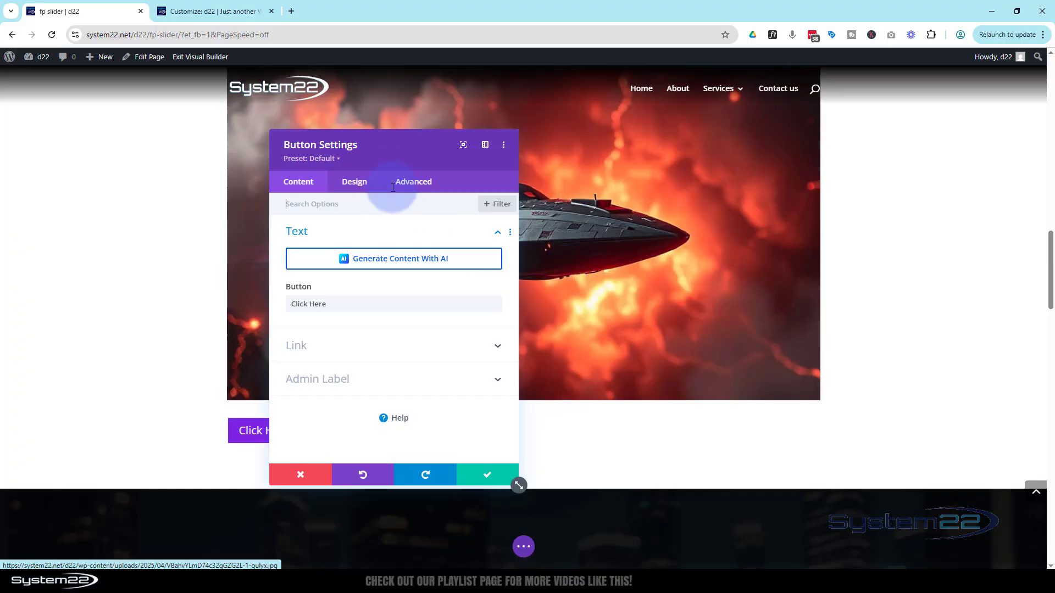
pyautogui.moveTo(398, 155); pyautogui.dragTo(653, 116)
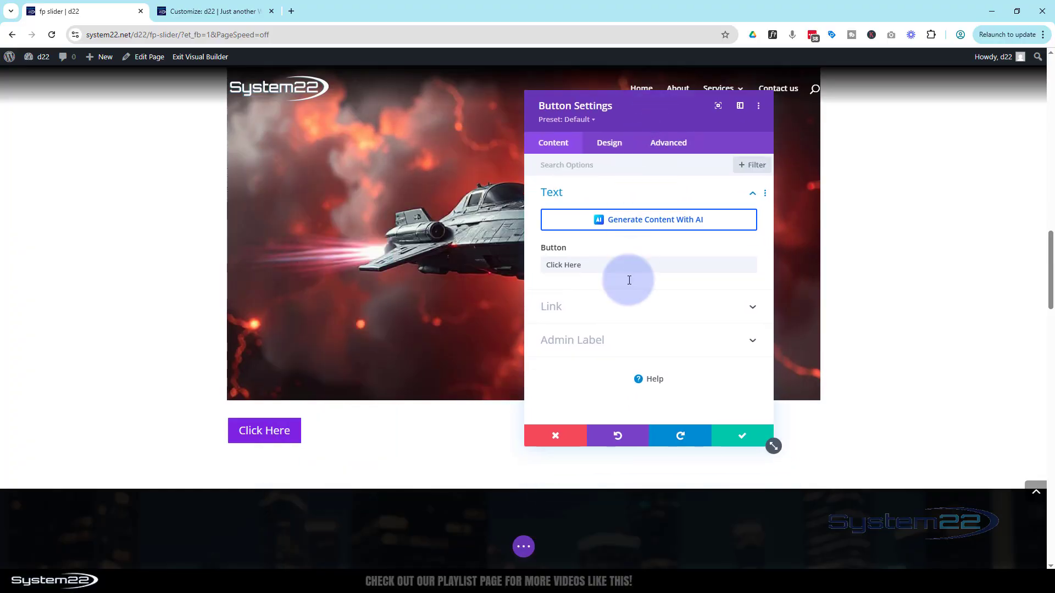
pyautogui.click(594, 313)
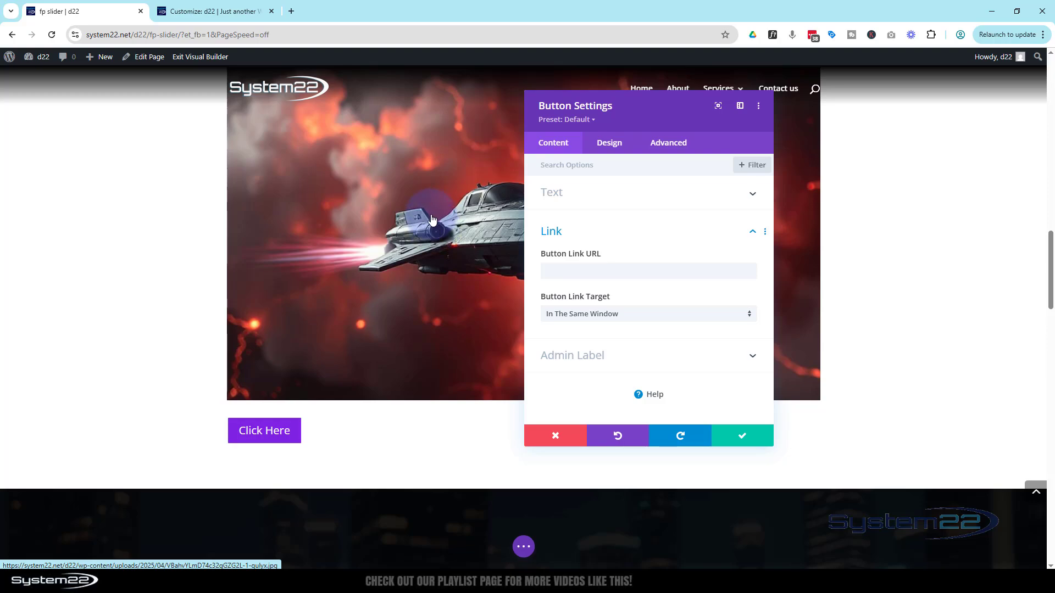
# Set the Click Here button's position to Absolute
pyautogui.scroll(1, 400, 302)
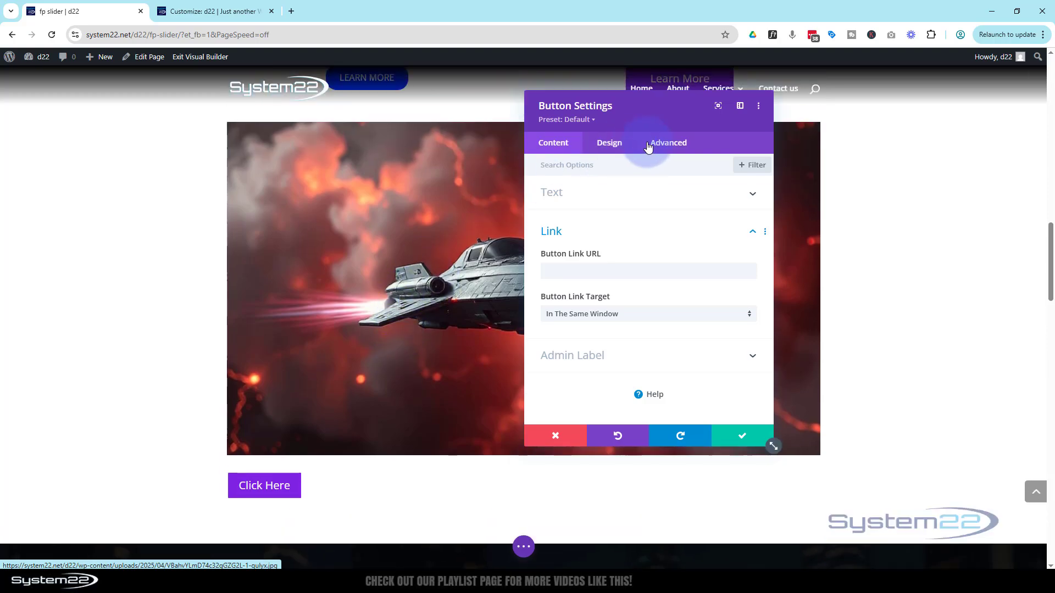
pyautogui.click(667, 144)
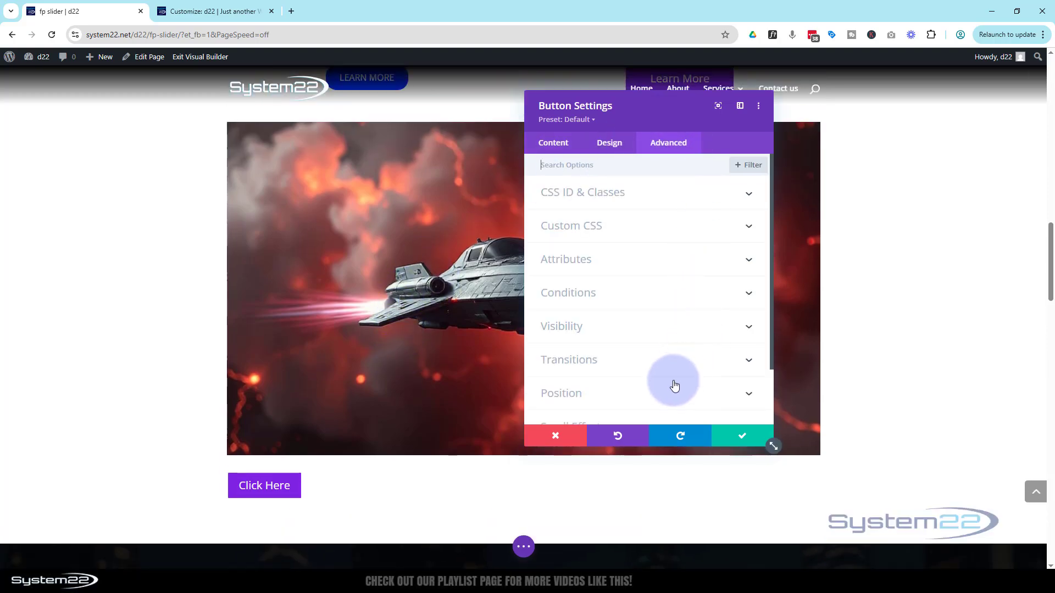
pyautogui.click(669, 391)
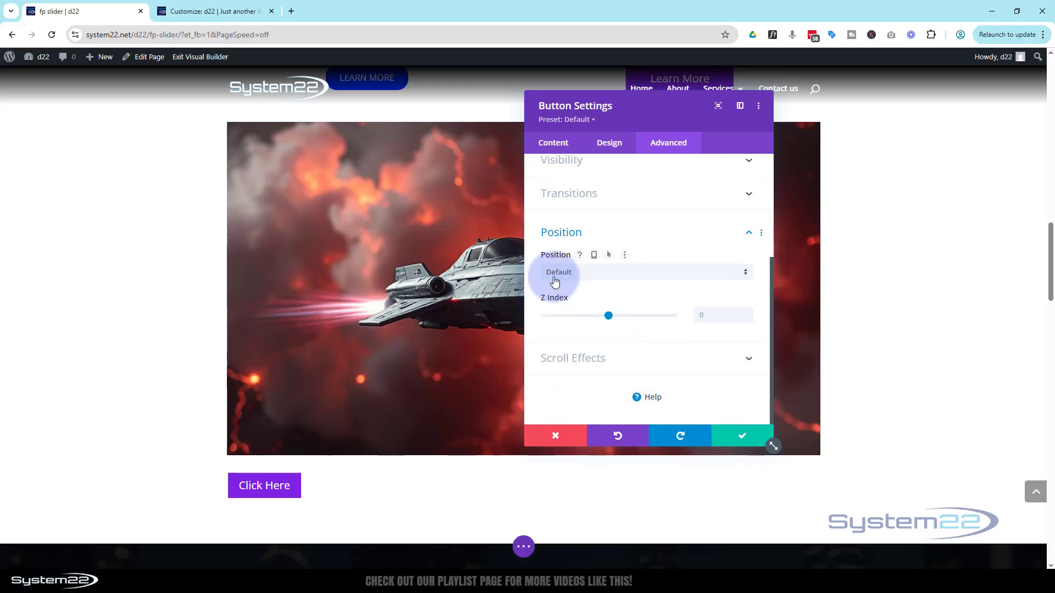
pyautogui.click(599, 273)
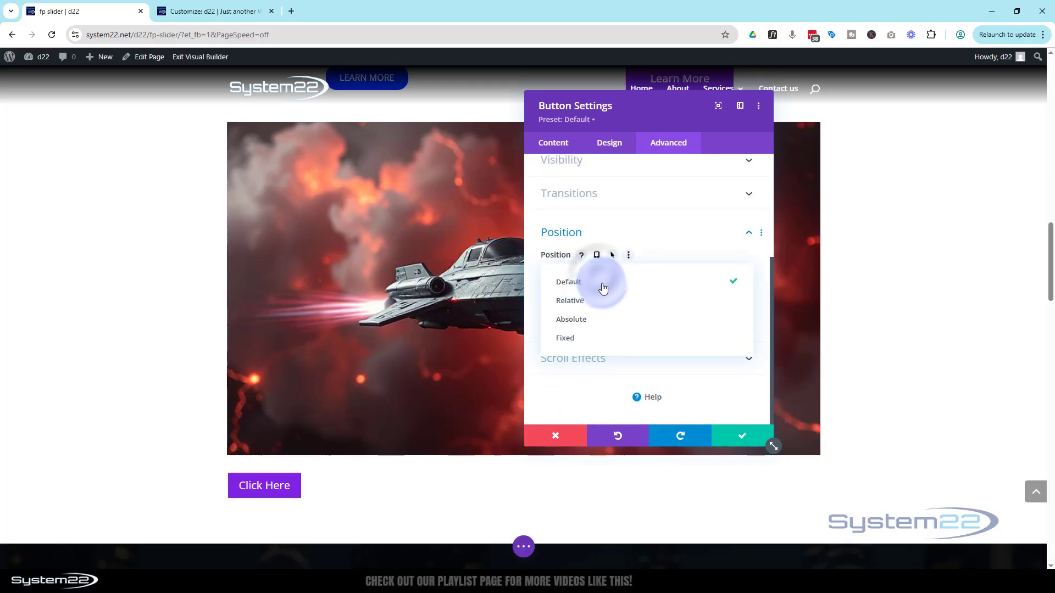
pyautogui.click(597, 324)
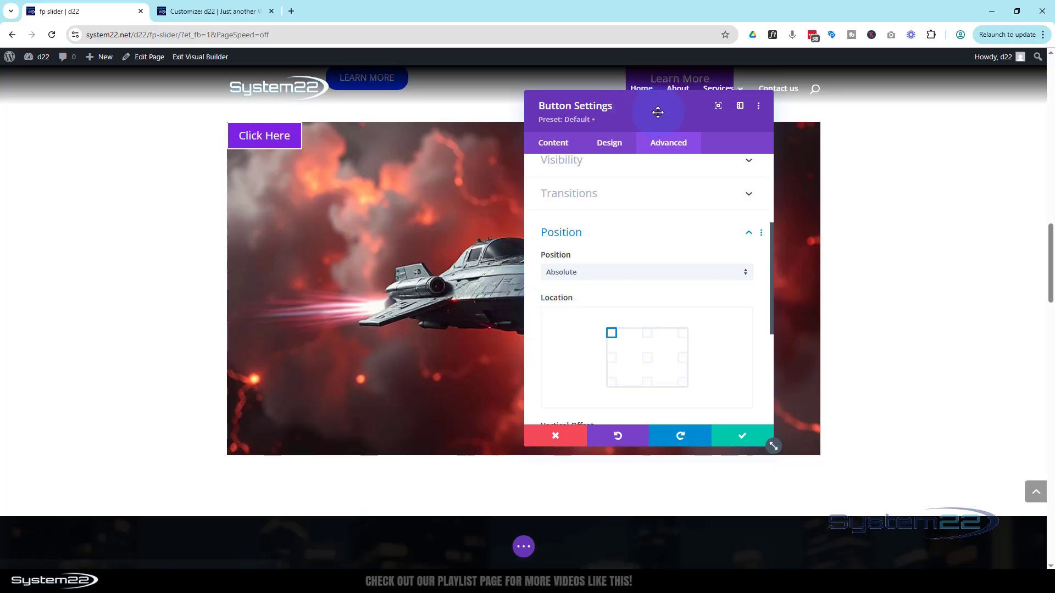
# Try the Click Here button's absolute location at the top centre, both top corners, bottom centre and middle of the image
pyautogui.moveTo(726, 120); pyautogui.dragTo(868, 122)
pyautogui.click(858, 343)
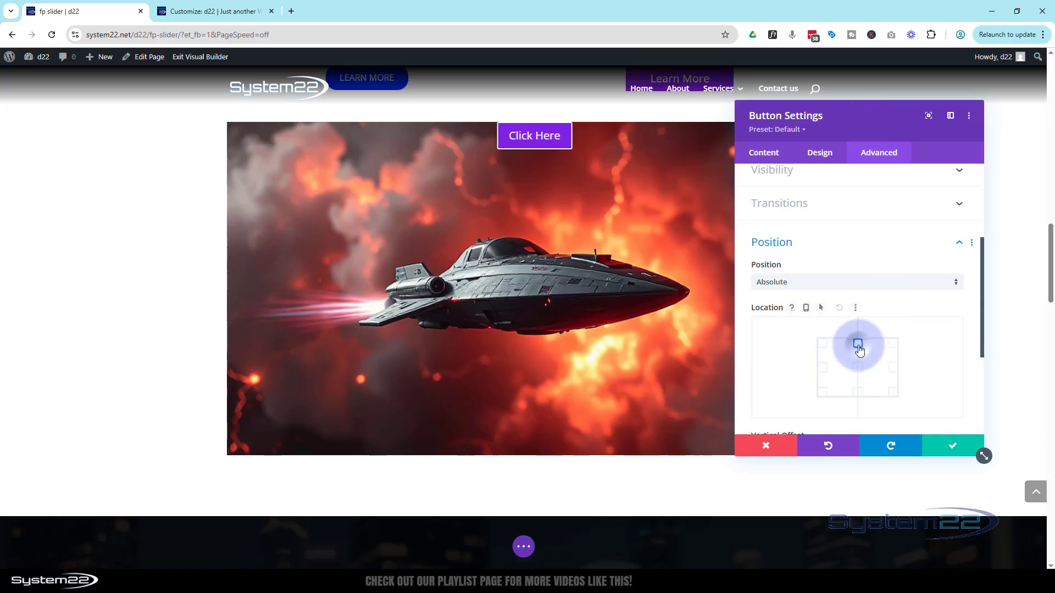
pyautogui.click(891, 345)
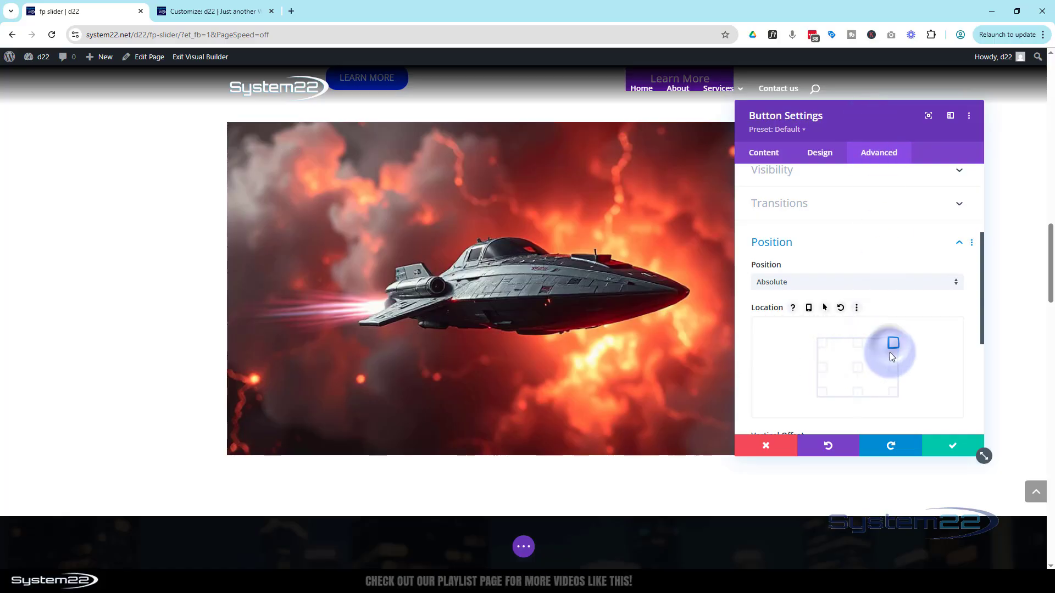
pyautogui.moveTo(872, 129); pyautogui.dragTo(878, 163)
pyautogui.scroll(-4, 850, 431)
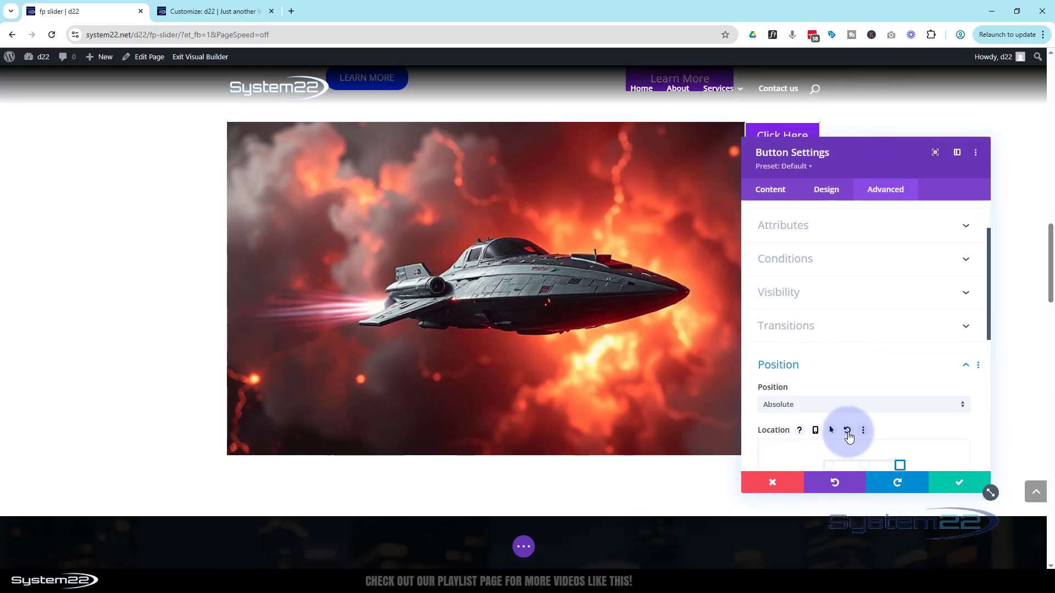
pyautogui.scroll(-1, 849, 429)
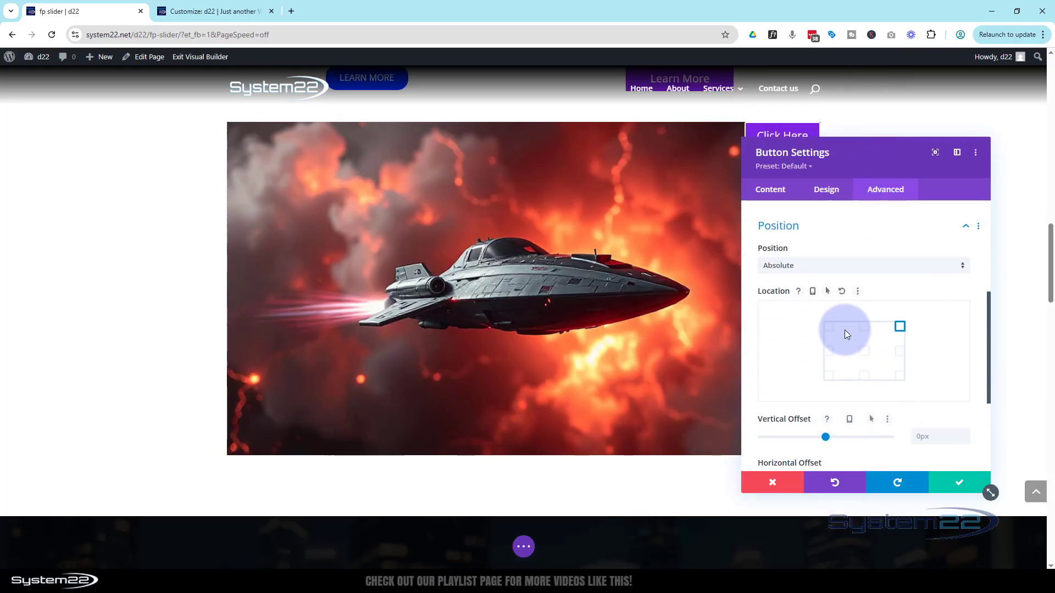
pyautogui.click(828, 330)
pyautogui.click(867, 330)
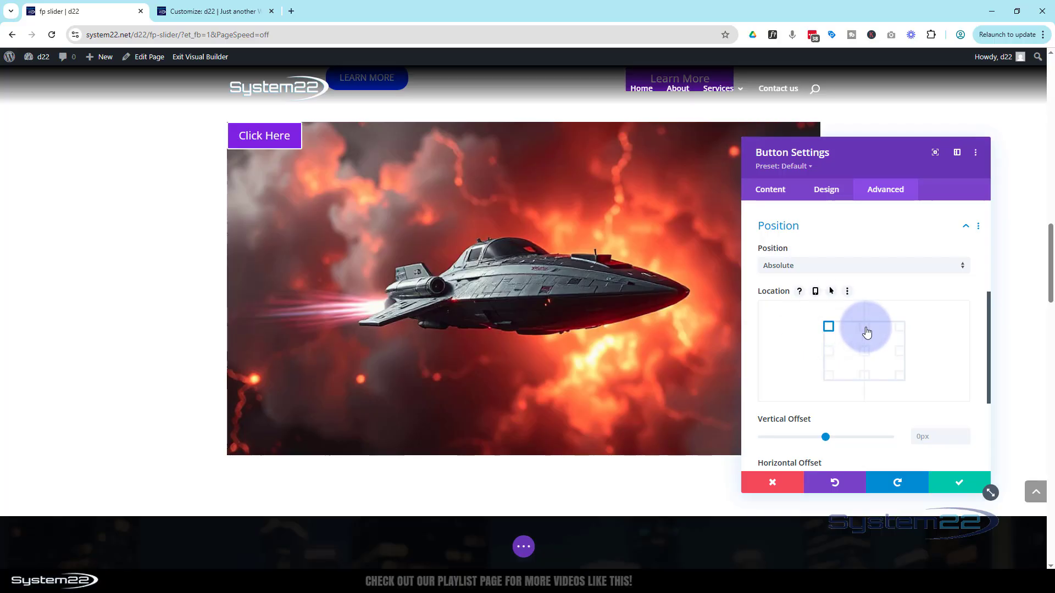
pyautogui.click(865, 375)
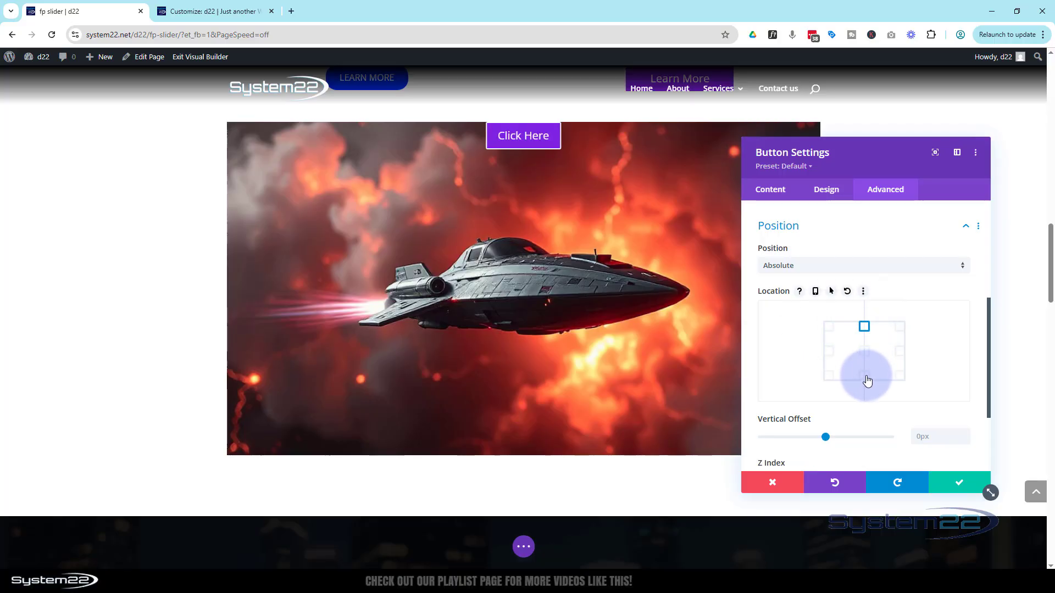
pyautogui.click(865, 354)
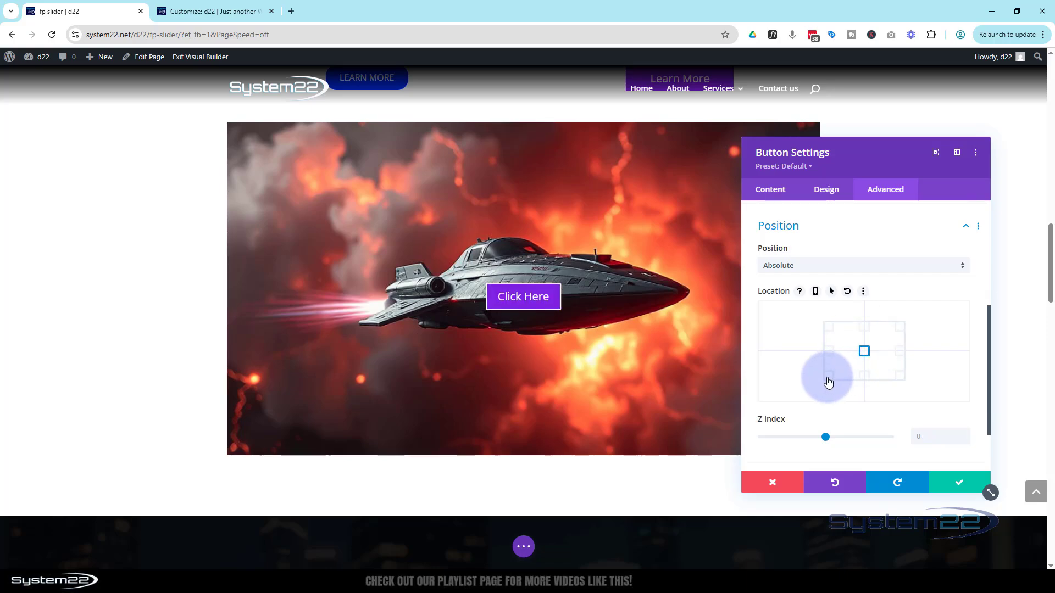
# Locate the Click Here button at the bottom centre, raise its vertical offset to lift it inside the image's lower edge, and save the module
pyautogui.click(870, 377)
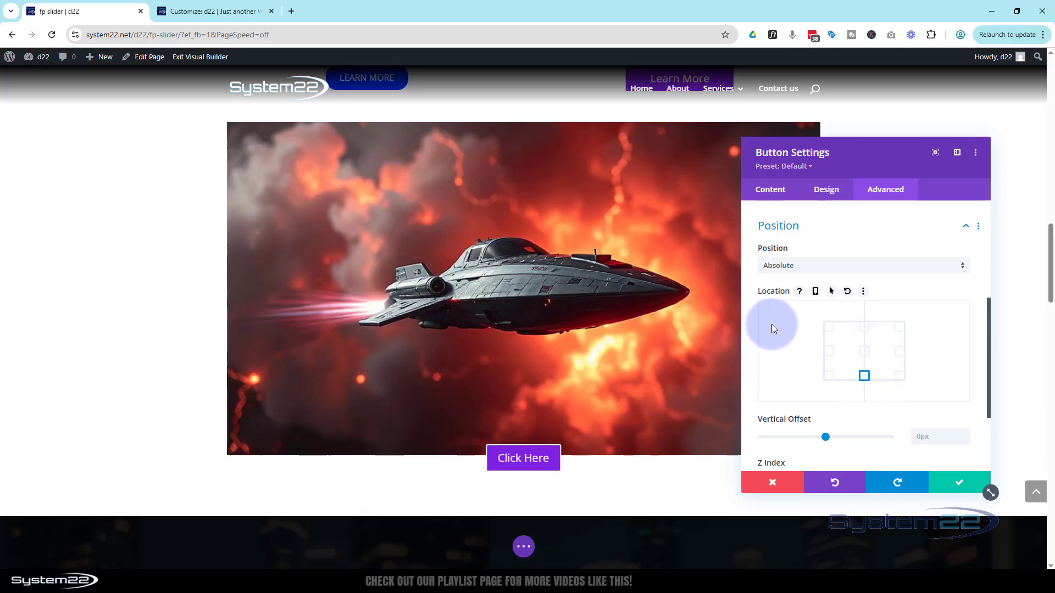
pyautogui.scroll(-2, 773, 324)
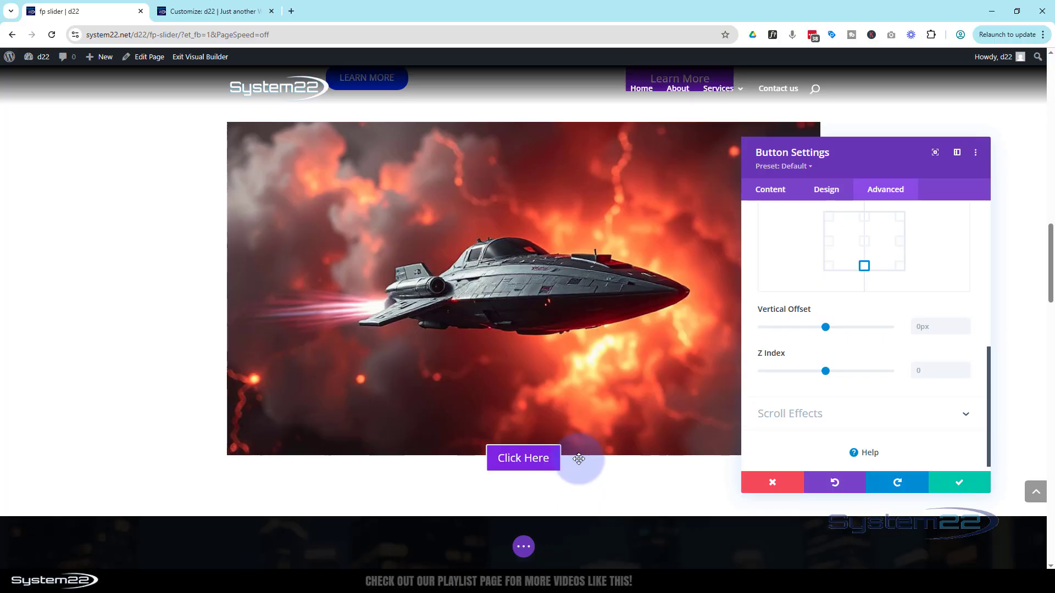
pyautogui.scroll(-1, 806, 360)
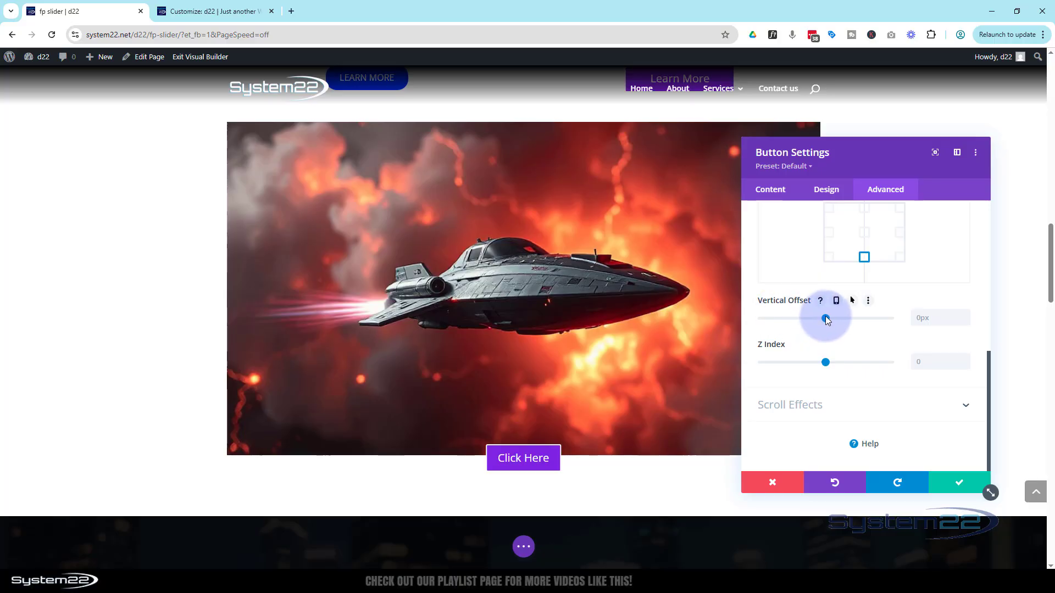
pyautogui.moveTo(826, 318); pyautogui.dragTo(830, 317)
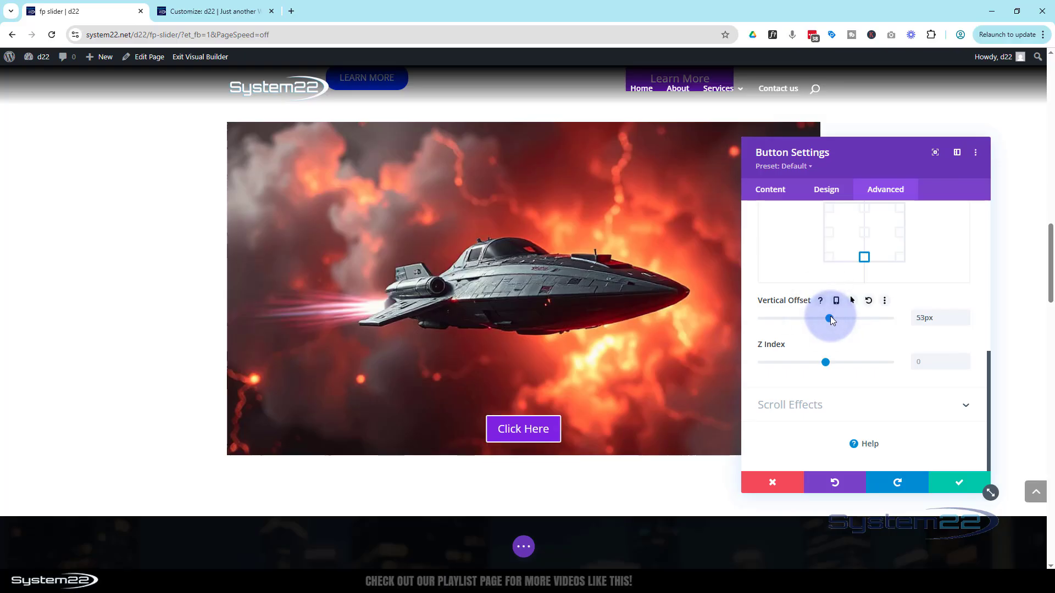
pyautogui.click(956, 483)
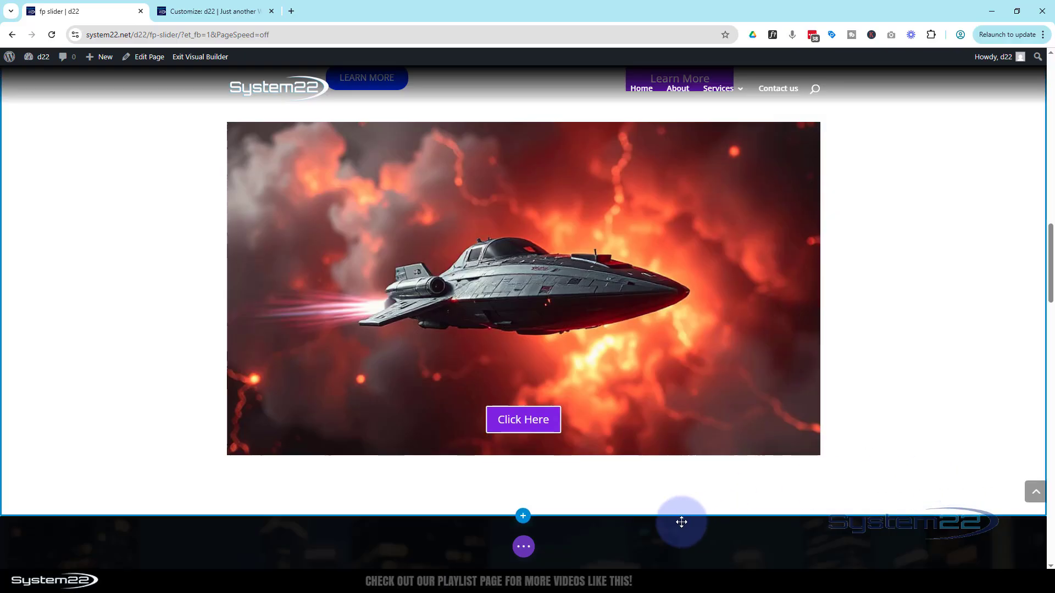
# Save the page and exit the visual builder
pyautogui.click(525, 548)
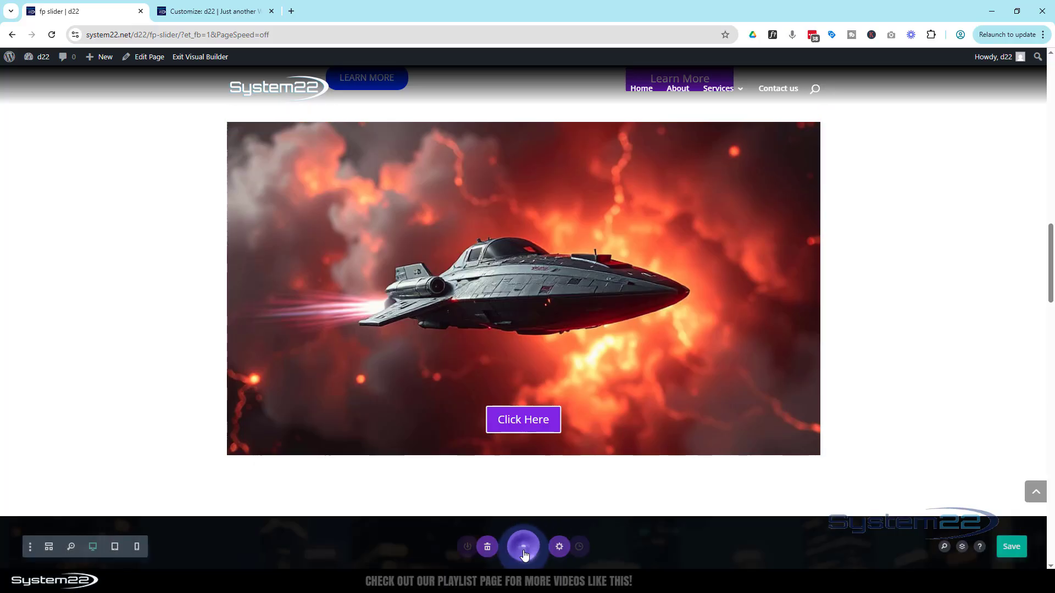
pyautogui.click(1013, 549)
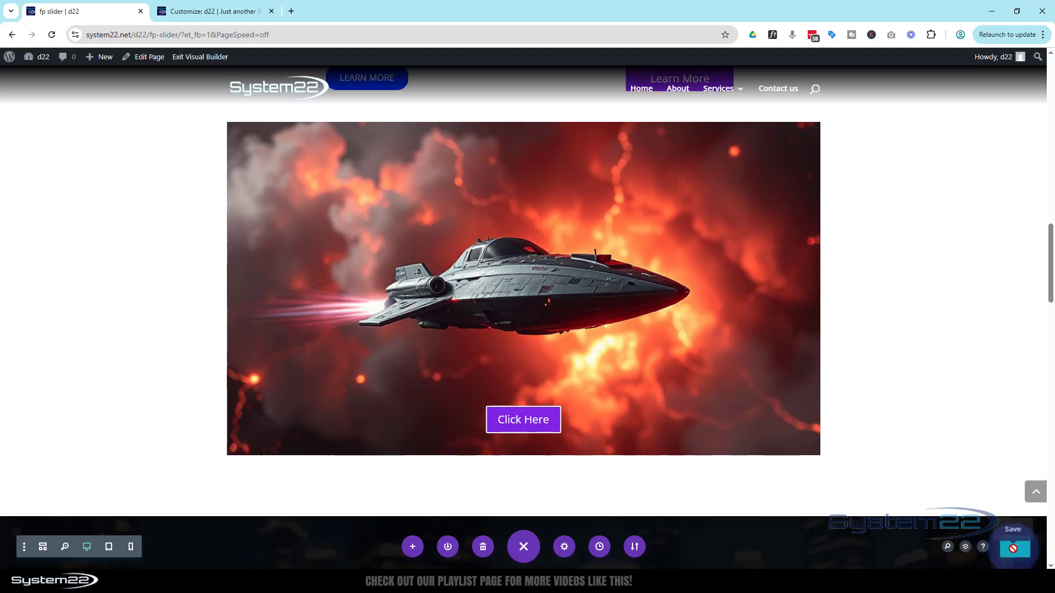
pyautogui.click(188, 58)
# Check the blurb buttons and overlaid Click Here button on the live page, and test the spaceship image's lightbox
pyautogui.scroll(-10, 163, 158)
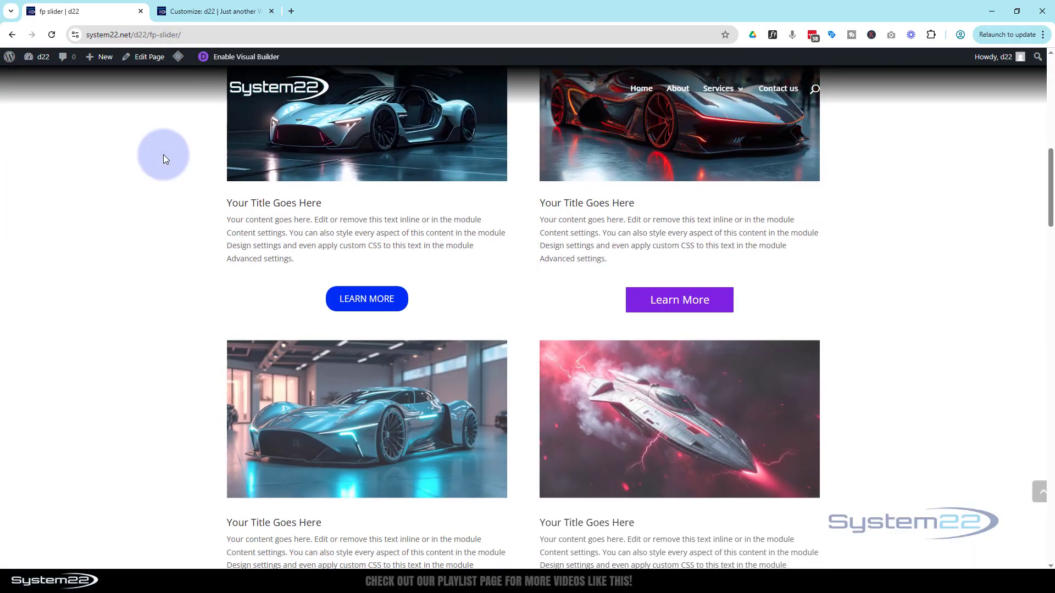
pyautogui.scroll(-5, 164, 154)
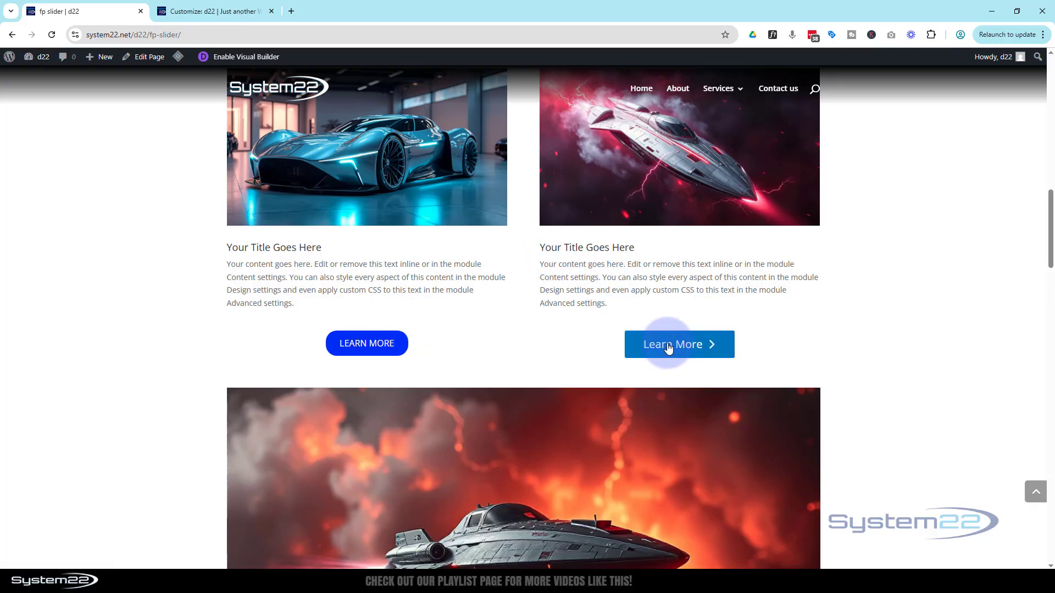
pyautogui.scroll(-3, 538, 322)
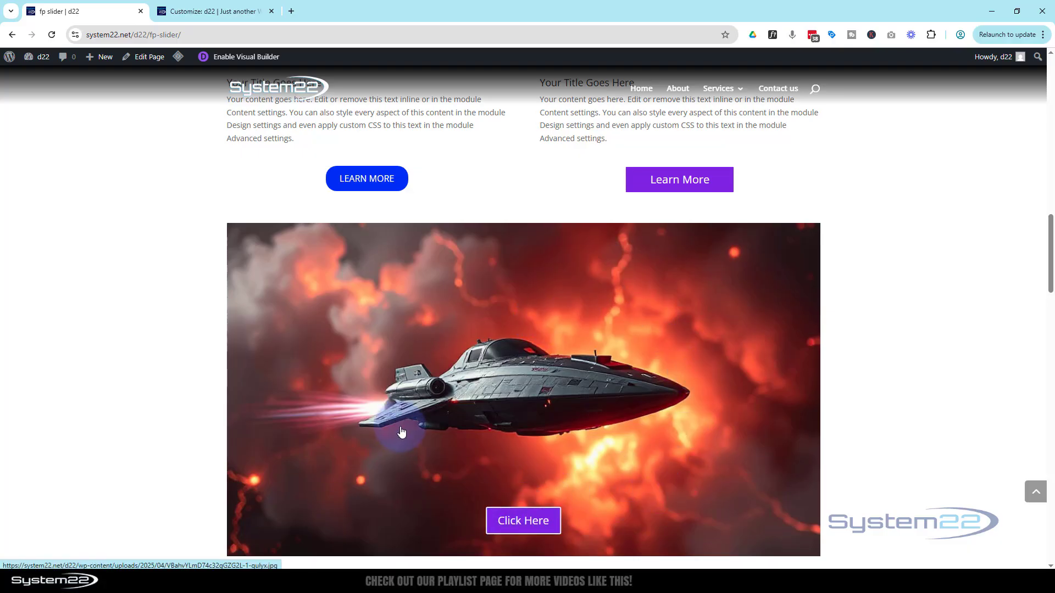
pyautogui.click(494, 346)
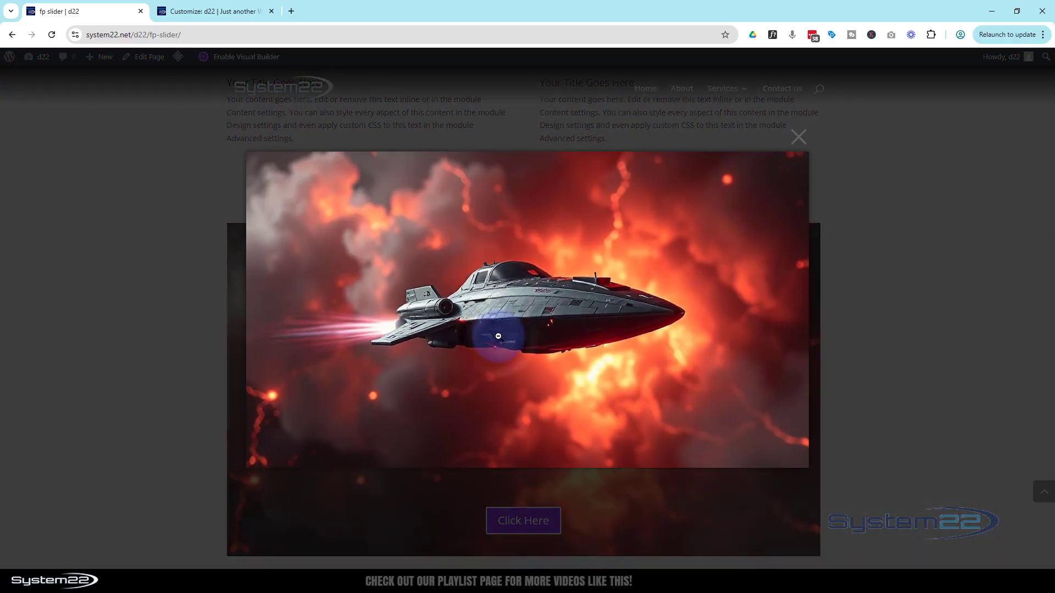
pyautogui.click(799, 136)
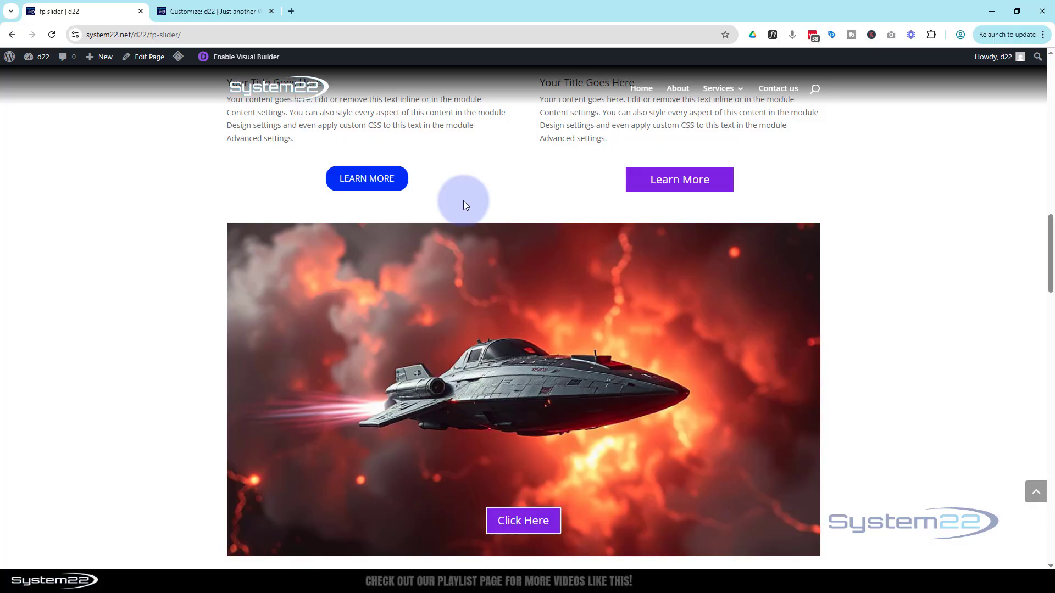
pyautogui.scroll(-2, 463, 201)
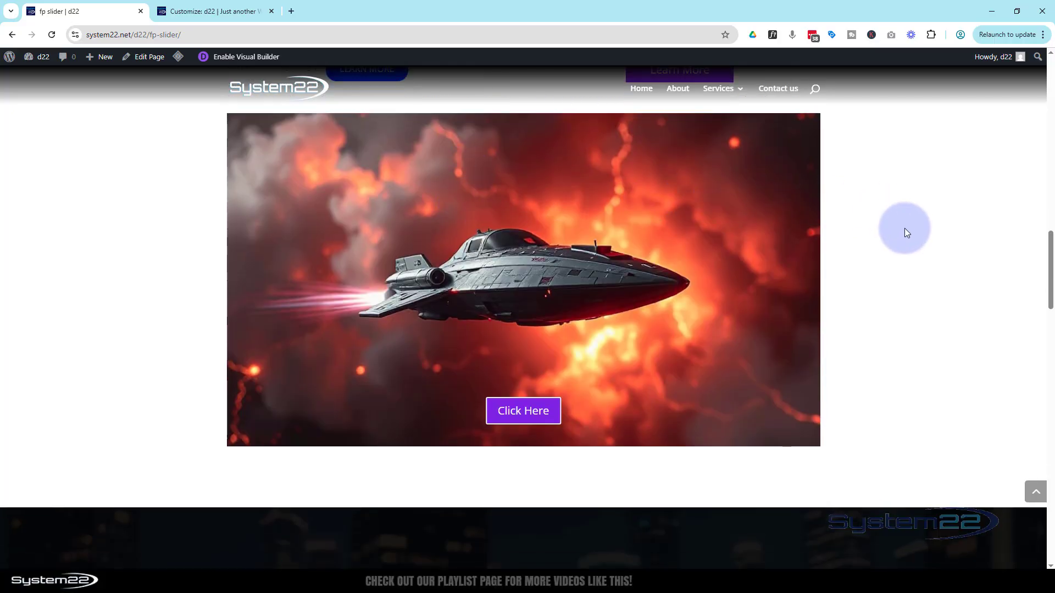
pyautogui.scroll(6, 906, 231)
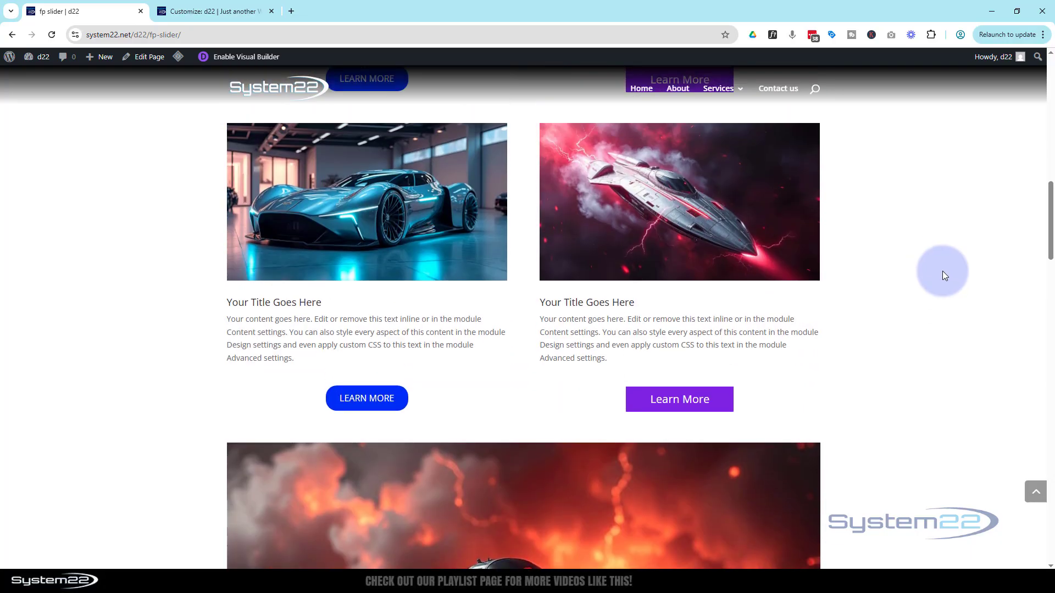
# Review the blurb buttons on the live page again, and open and close the full-width spaceship image's lightbox
pyautogui.scroll(3, 941, 272)
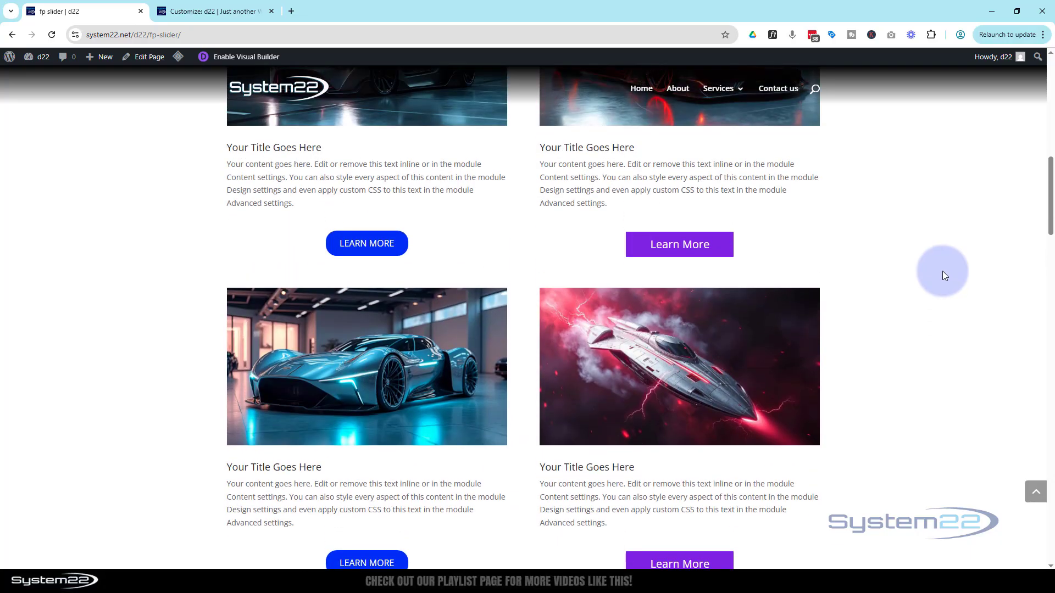
pyautogui.scroll(-1, 941, 271)
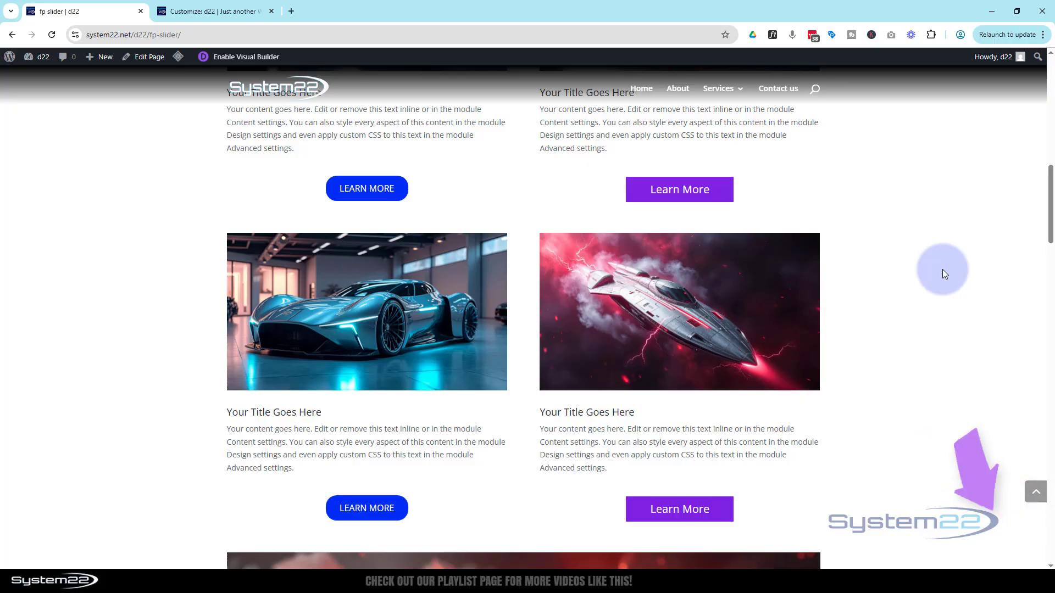
pyautogui.scroll(-1, 941, 269)
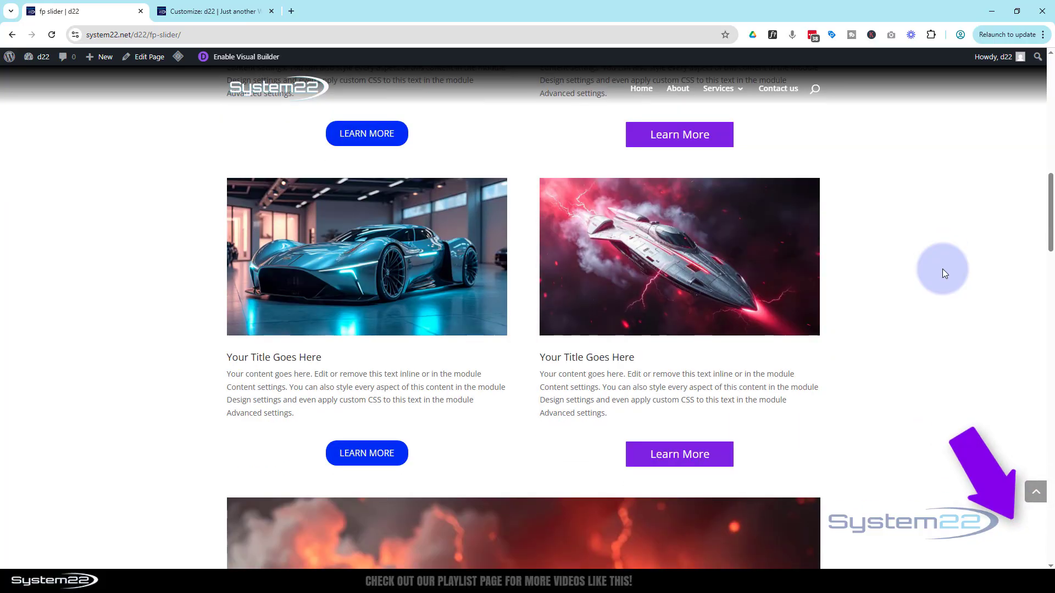
pyautogui.scroll(-6, 943, 269)
pyautogui.scroll(-1, 942, 270)
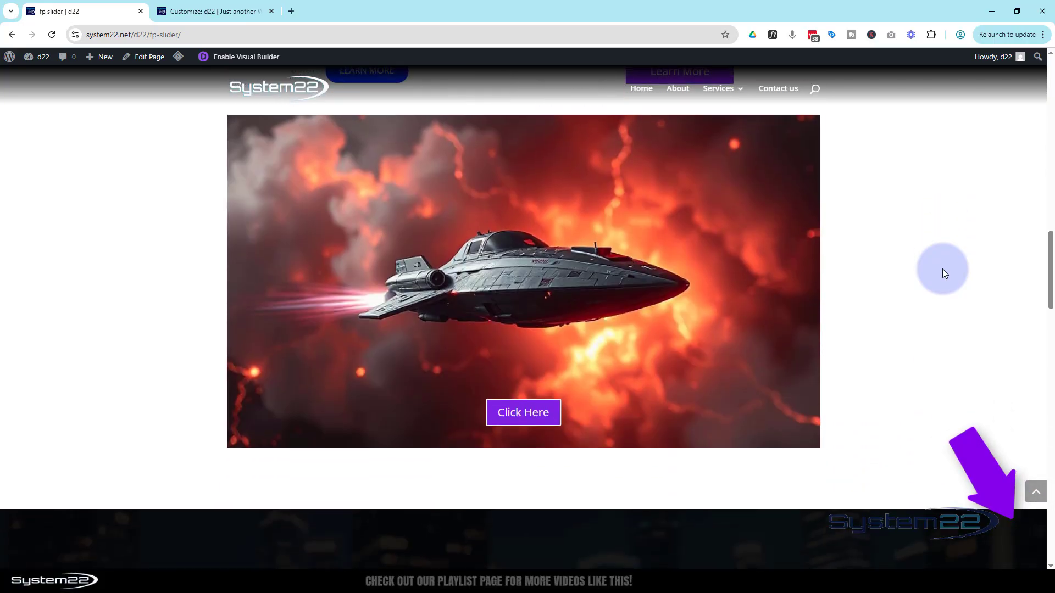
pyautogui.click(717, 283)
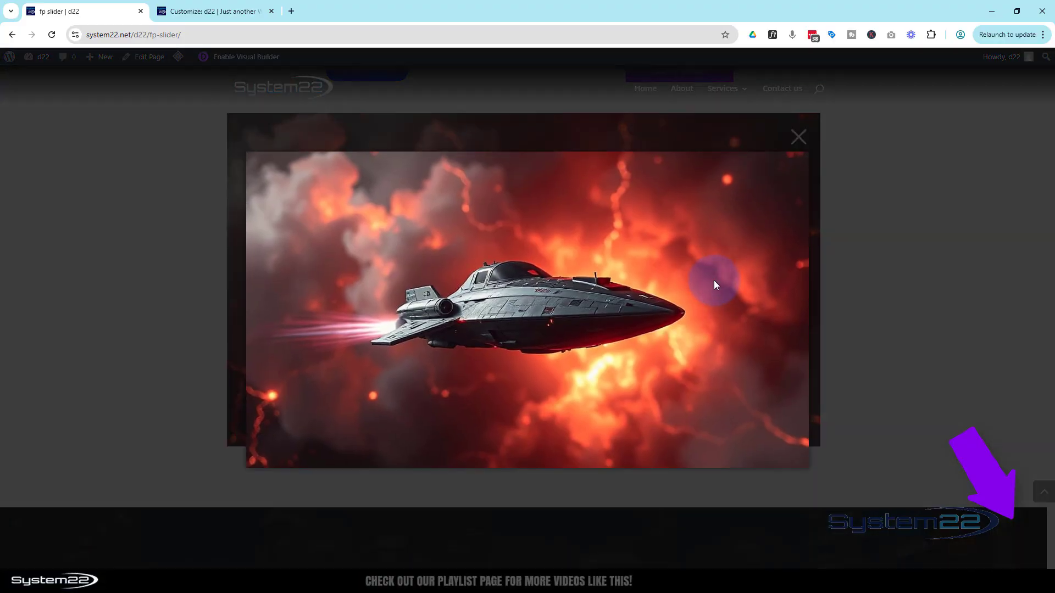
pyautogui.click(798, 137)
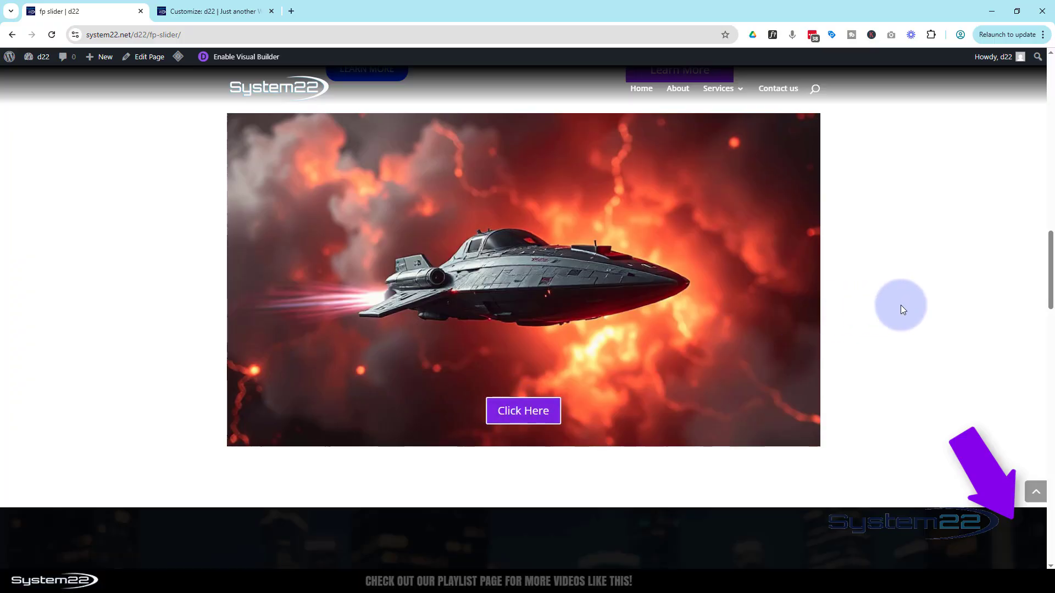
pyautogui.scroll(5, 901, 312)
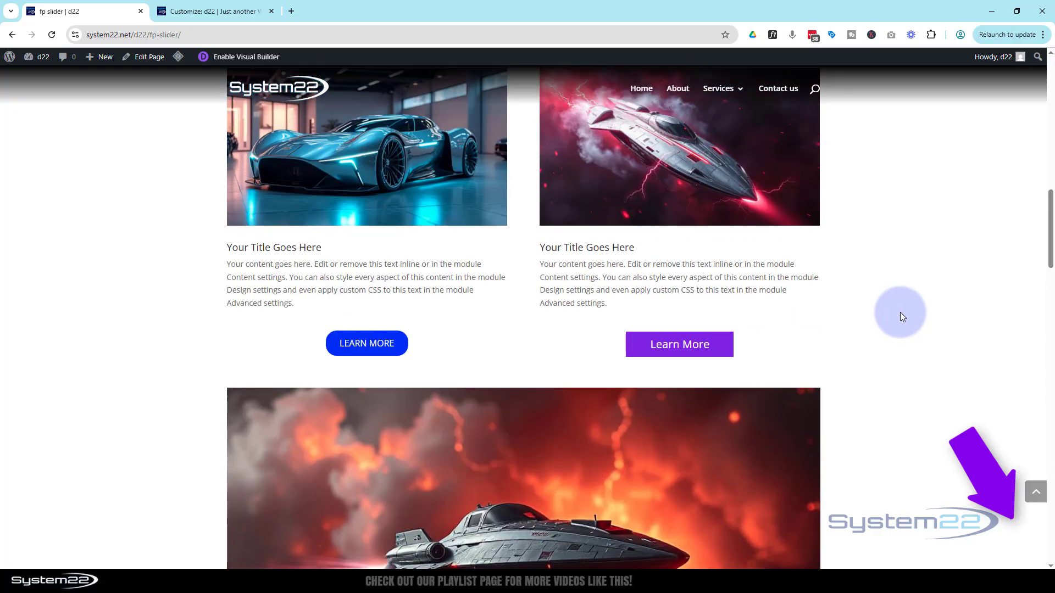
pyautogui.scroll(1, 901, 316)
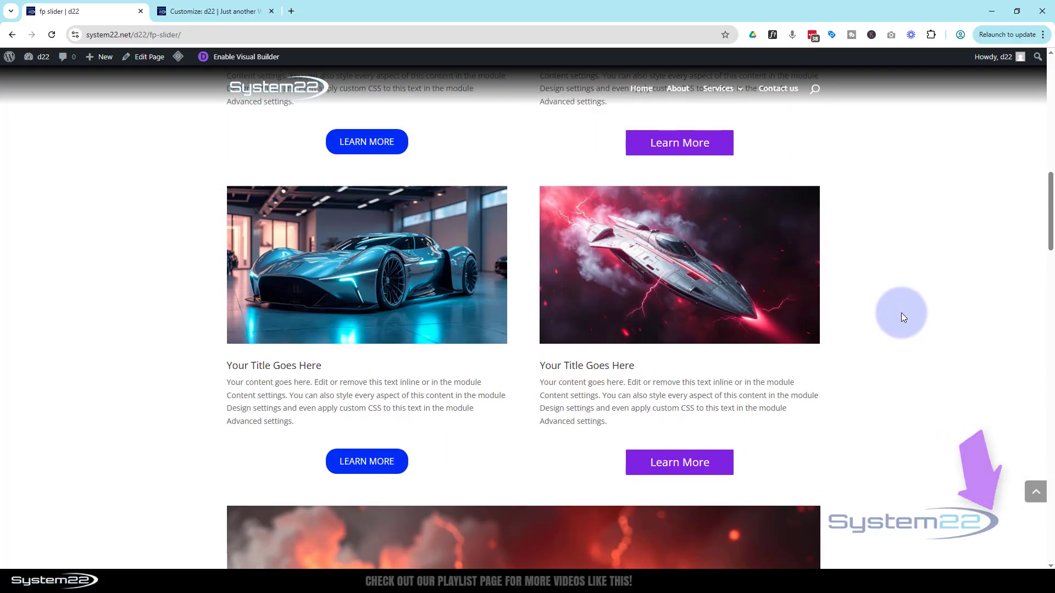